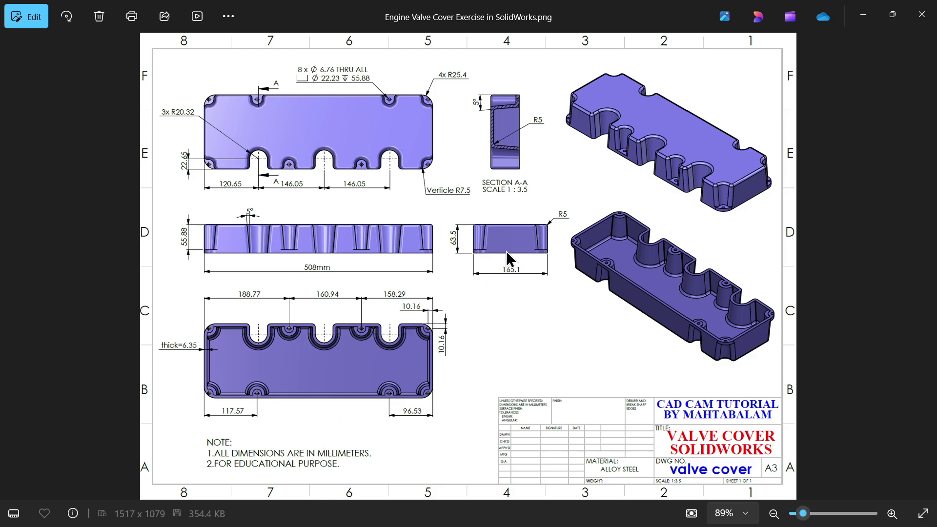
# - Switch from the drawing to SOLIDWORKS and sketch a center rectangle about 300 mm wide on the Top Plane, centred on the origin
pyautogui.scroll(2, 512, 124)
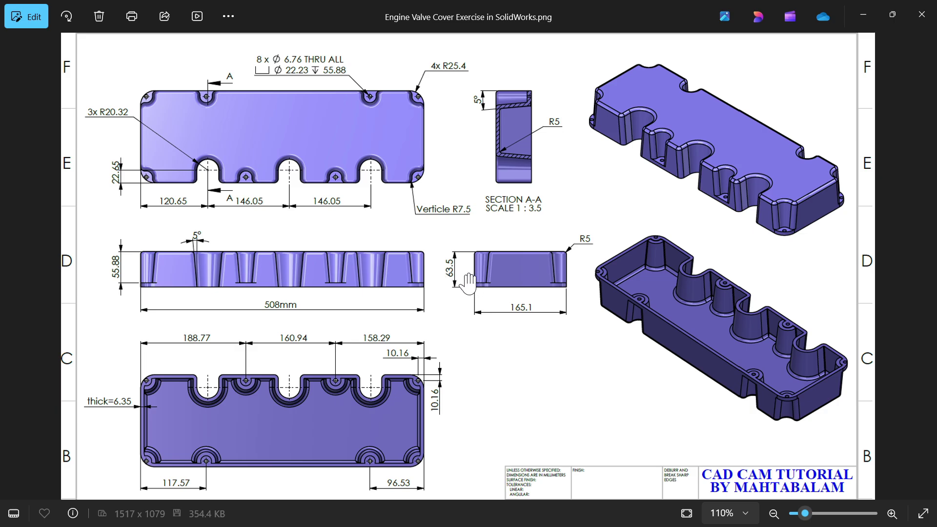
pyautogui.click(863, 15)
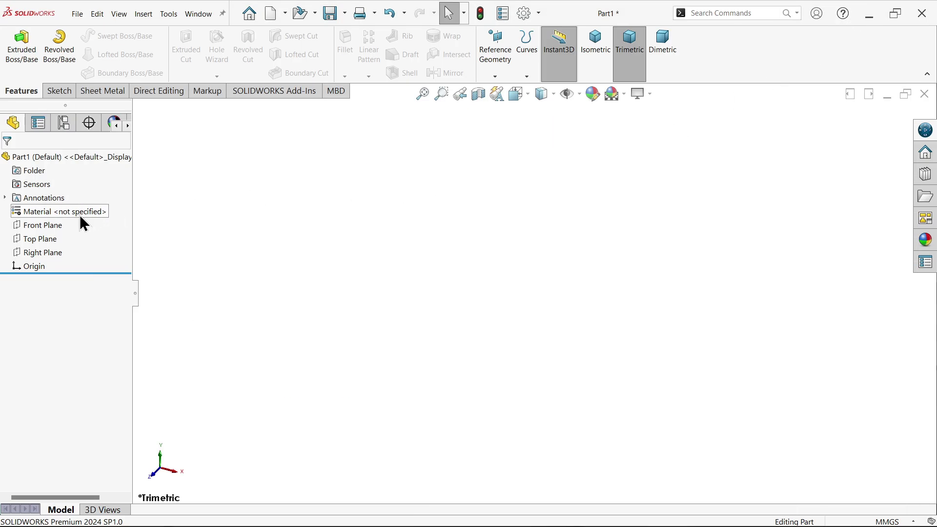
pyautogui.click(46, 242)
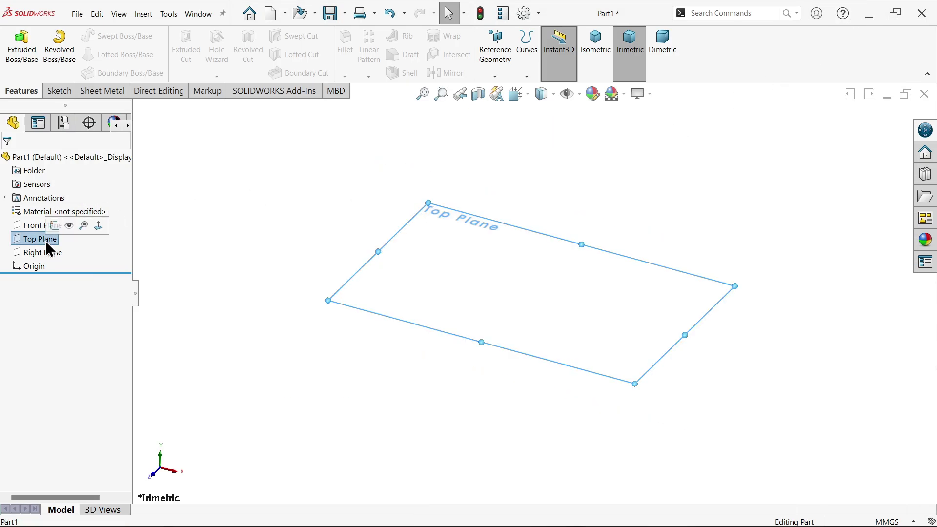
pyautogui.click(55, 225)
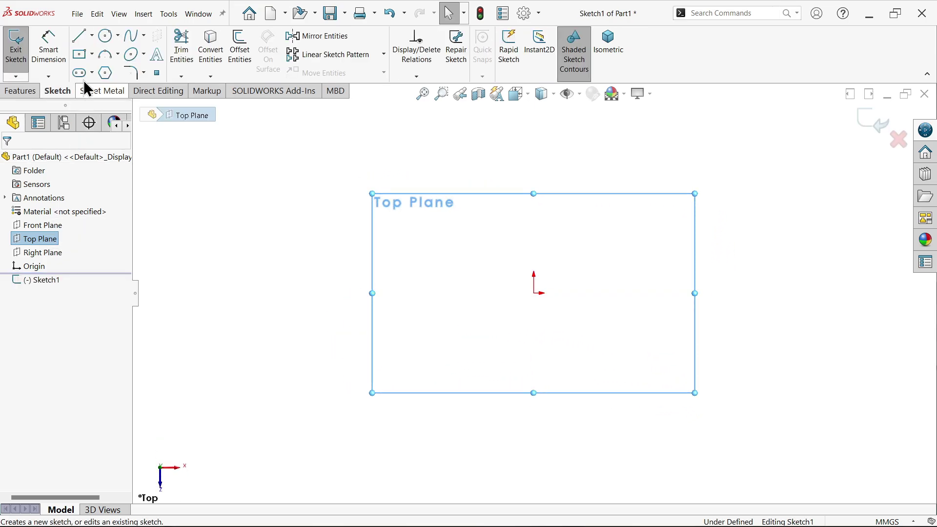
pyautogui.click(79, 55)
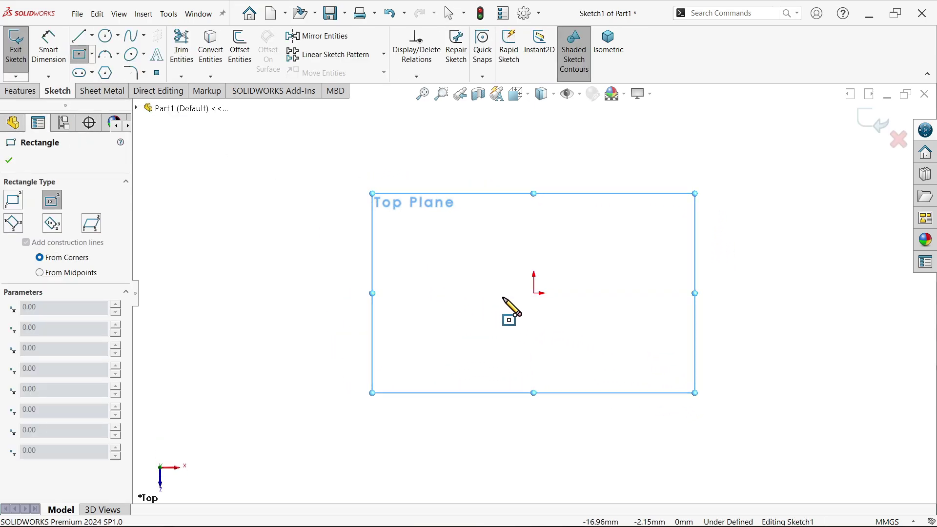
pyautogui.click(534, 293)
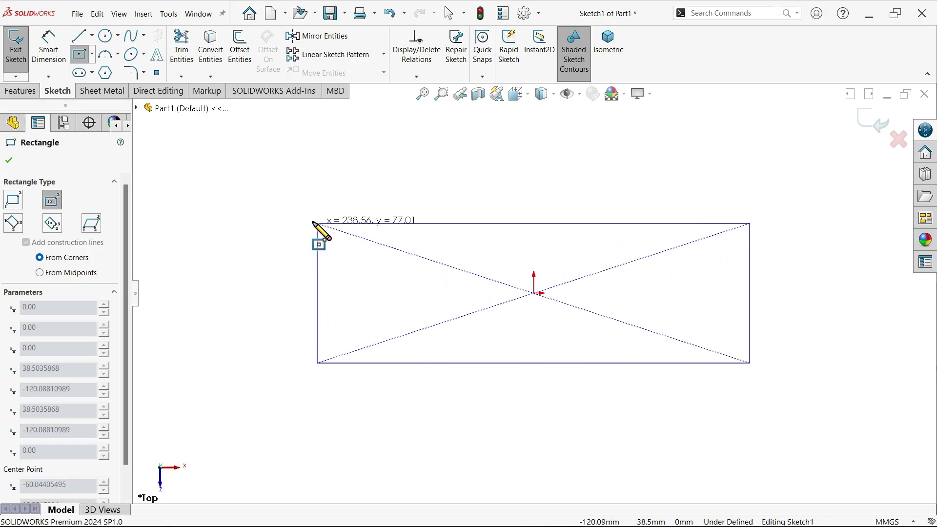
pyautogui.click(261, 212)
pyautogui.rightClick(193, 158)
pyautogui.click(239, 166)
# - Dimension the rectangle to 508 mm long and 165.1 mm wide
pyautogui.click(45, 58)
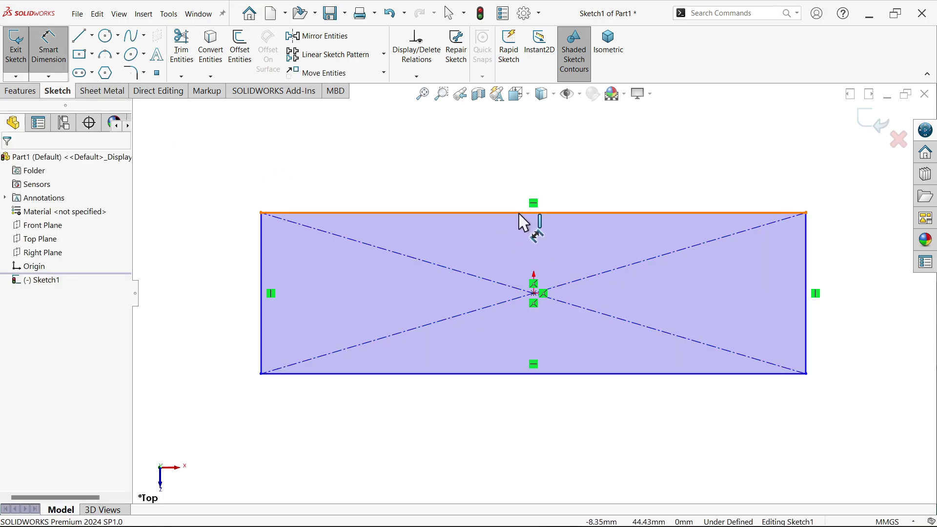
pyautogui.click(527, 213)
pyautogui.click(512, 181)
pyautogui.write('508')
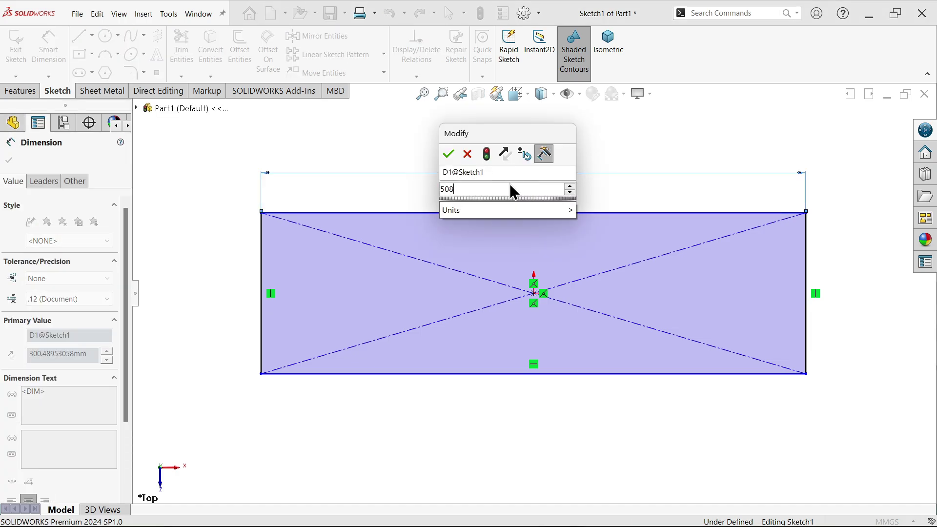
pyautogui.click(450, 154)
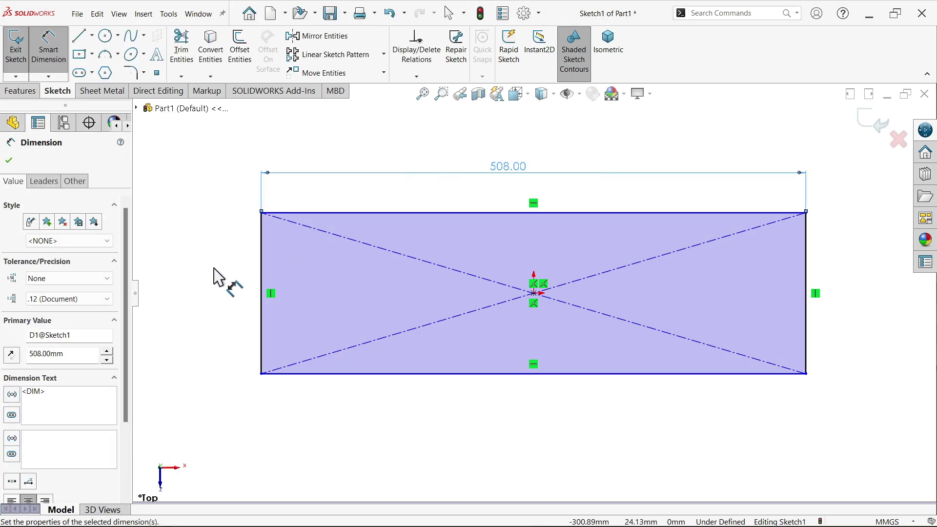
pyautogui.click(262, 288)
pyautogui.click(234, 293)
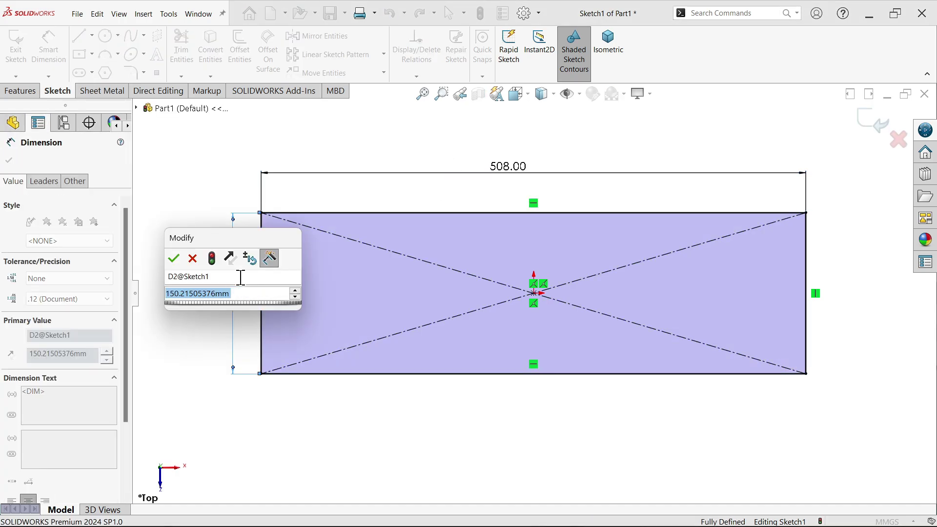
pyautogui.write('165.1')
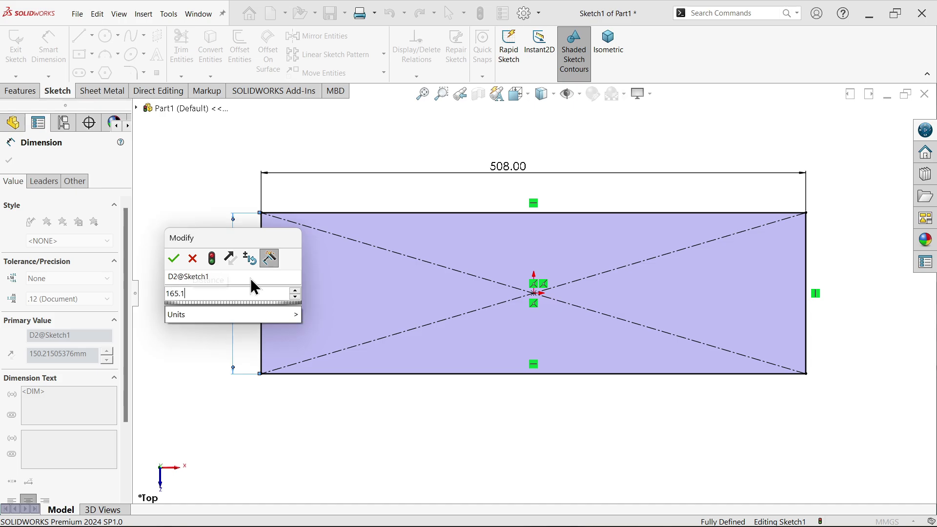
pyautogui.press('Return')
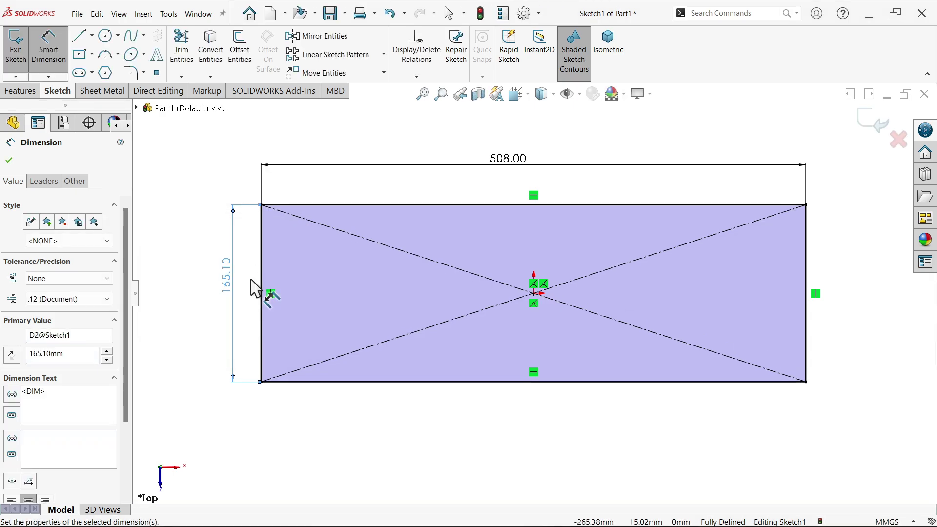
pyautogui.click(8, 160)
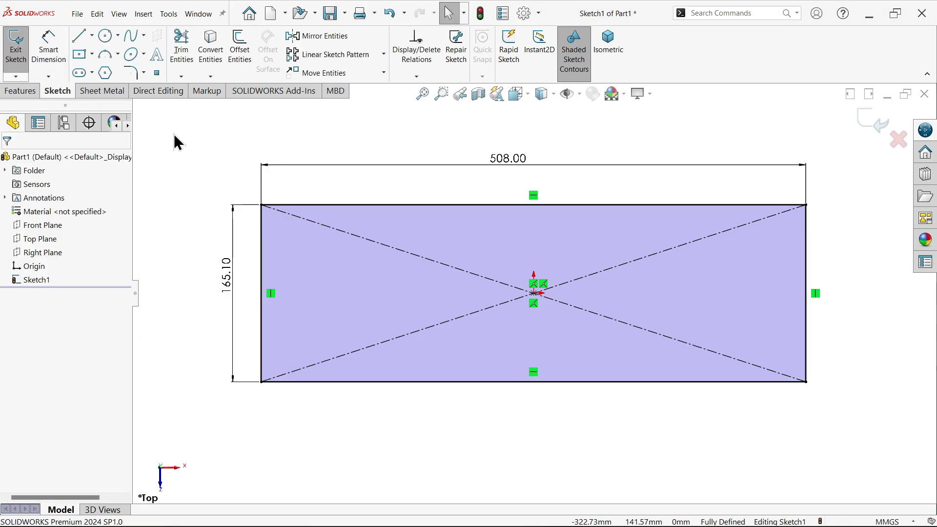
# - Extrude the rectangle upward as a blind boss 63.5 mm high
pyautogui.click(22, 88)
pyautogui.click(24, 44)
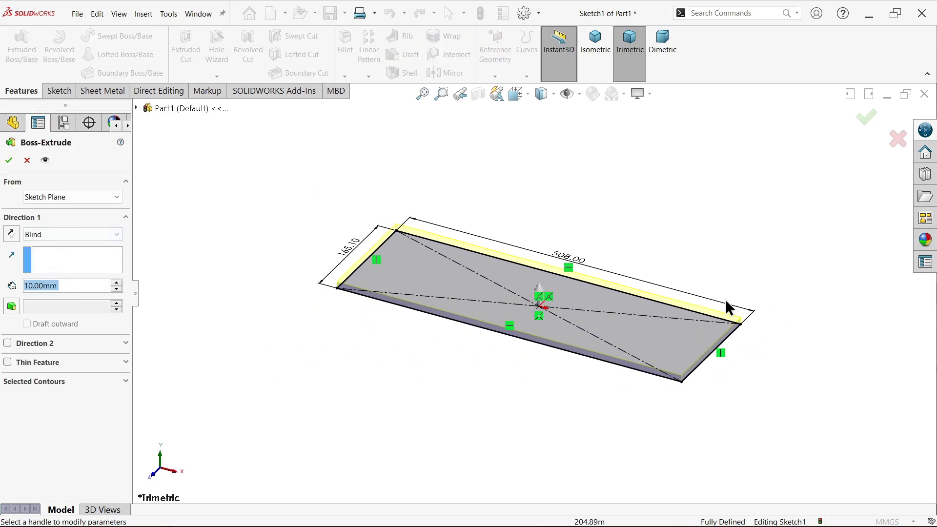
pyautogui.click(58, 194)
pyautogui.click(57, 194)
pyautogui.click(53, 237)
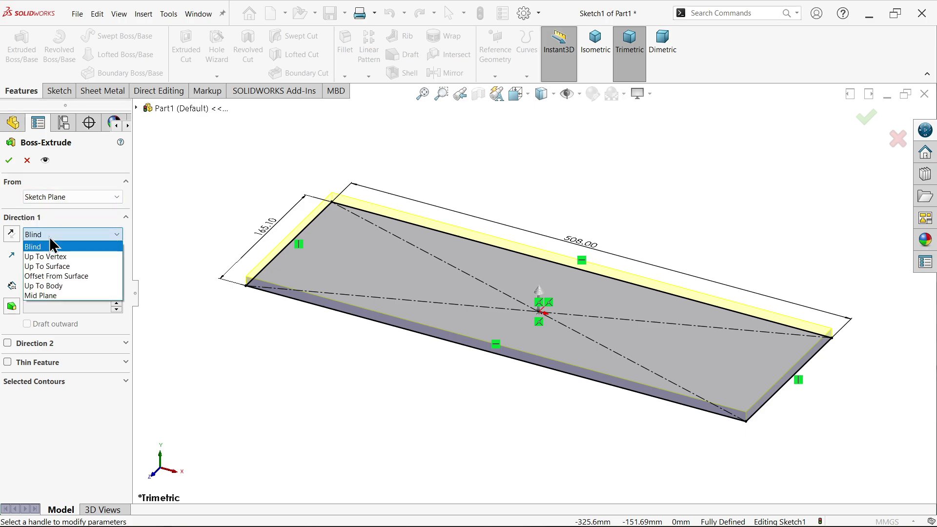
pyautogui.click(50, 238)
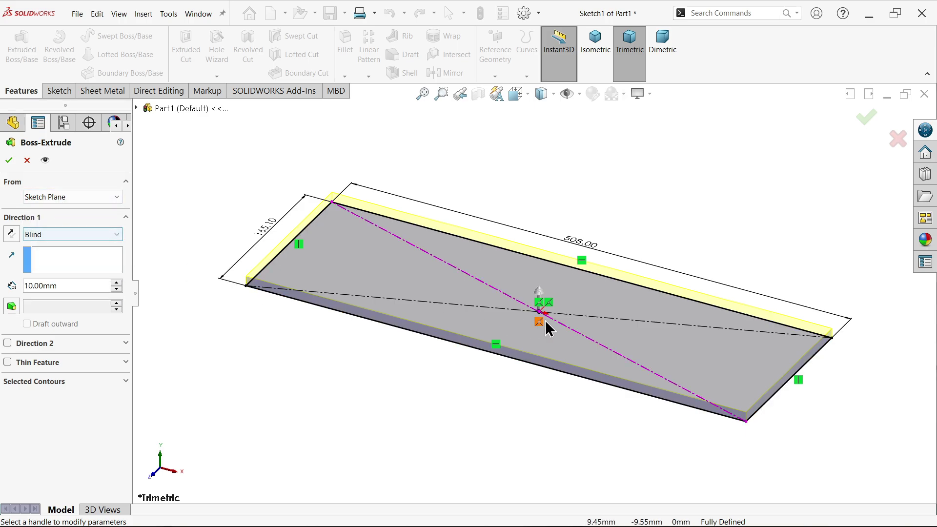
pyautogui.moveTo(539, 293); pyautogui.dragTo(538, 228)
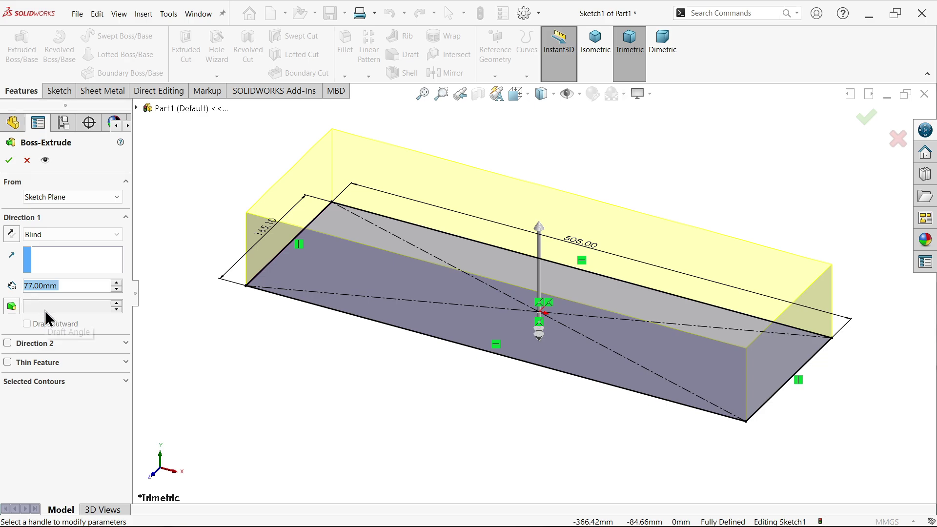
pyautogui.write('63.5')
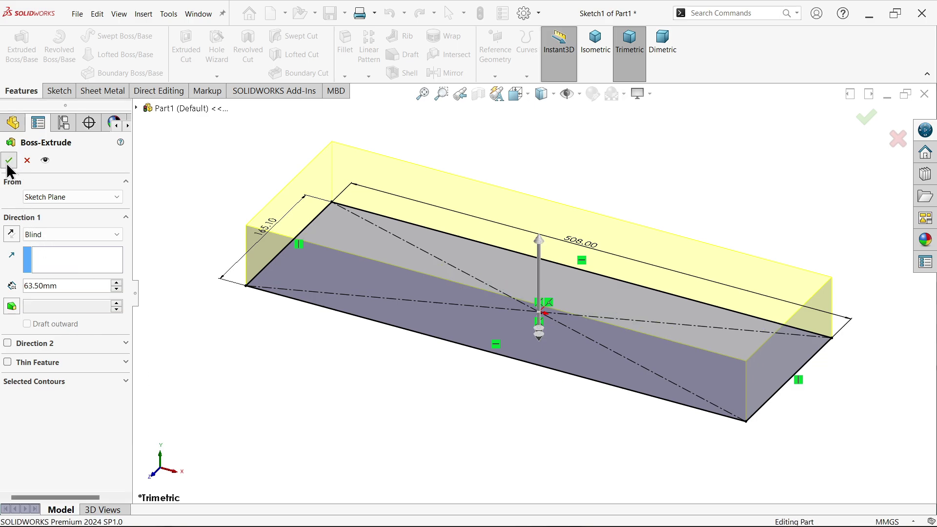
pyautogui.click(9, 160)
pyautogui.click(177, 148)
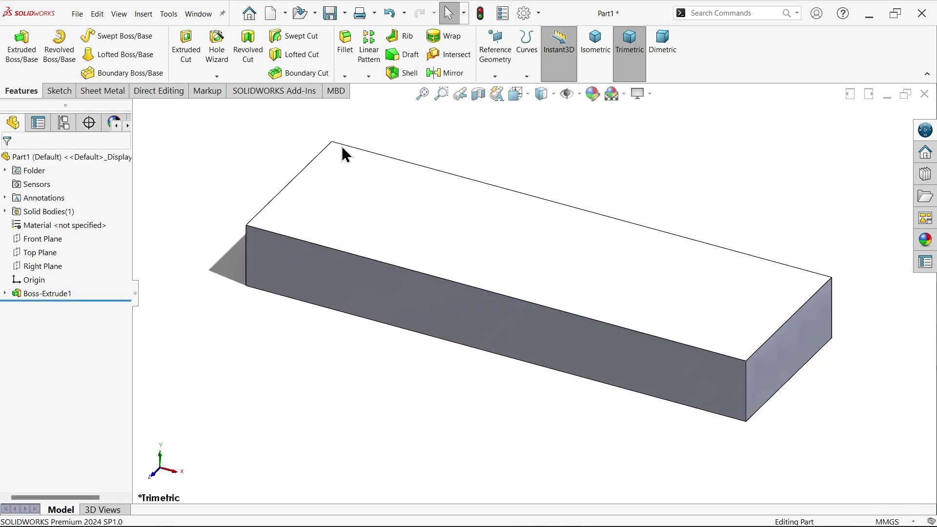
# - Colour the whole part with the standard palette's medium violet-blue swatch and adjust the view's display settings
pyautogui.click(593, 94)
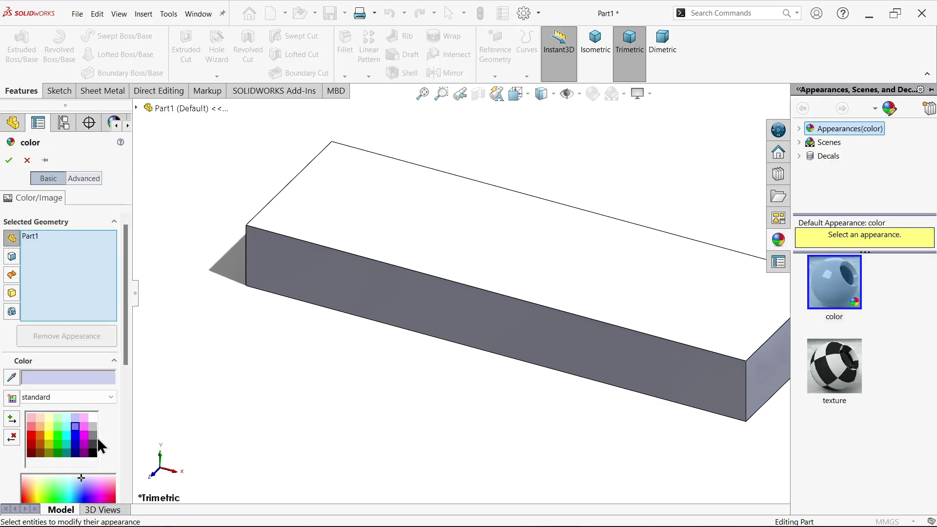
pyautogui.click(79, 431)
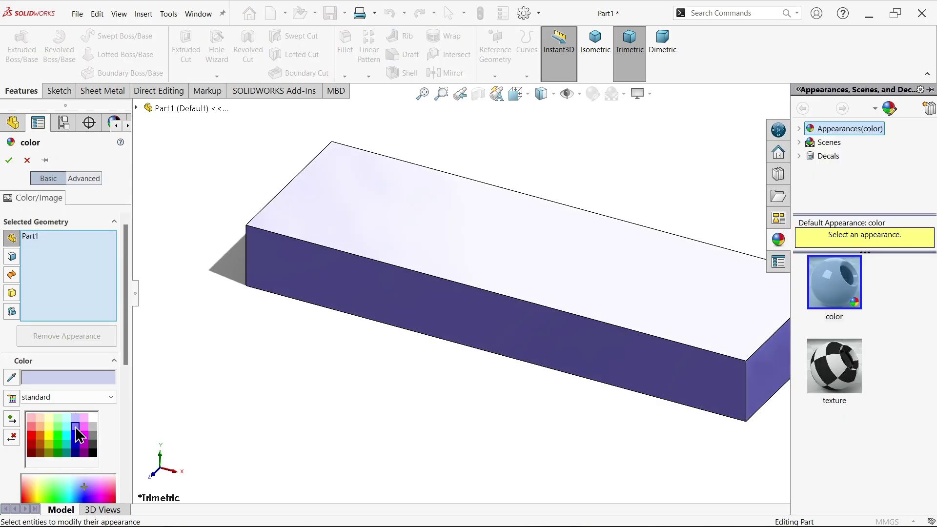
pyautogui.click(8, 160)
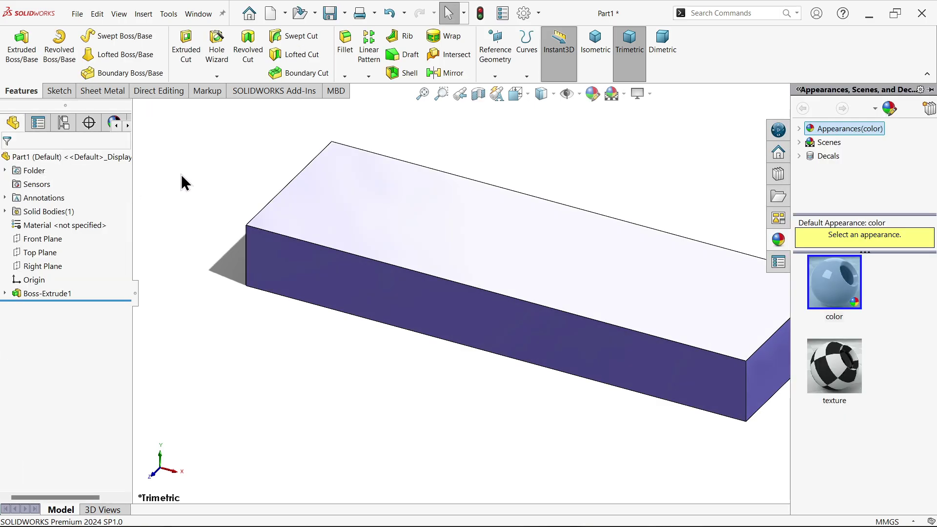
pyautogui.click(649, 94)
pyautogui.click(651, 114)
pyautogui.moveTo(652, 115); pyautogui.dragTo(654, 175, button='middle')
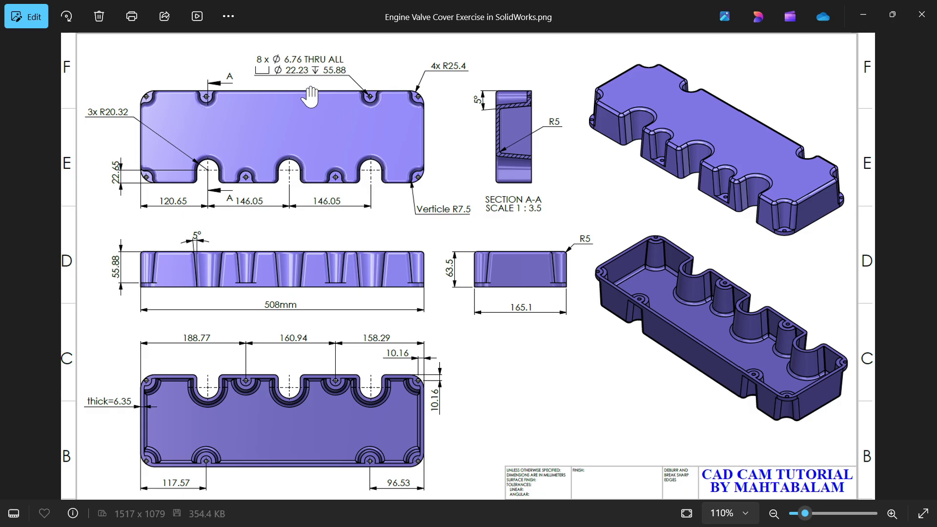
# - Switch to the valve cover drawing and examine the counterbore callout, cutout and hole positions, corner radii, draft angles and wall thickness
pyautogui.scroll(3, 231, 63)
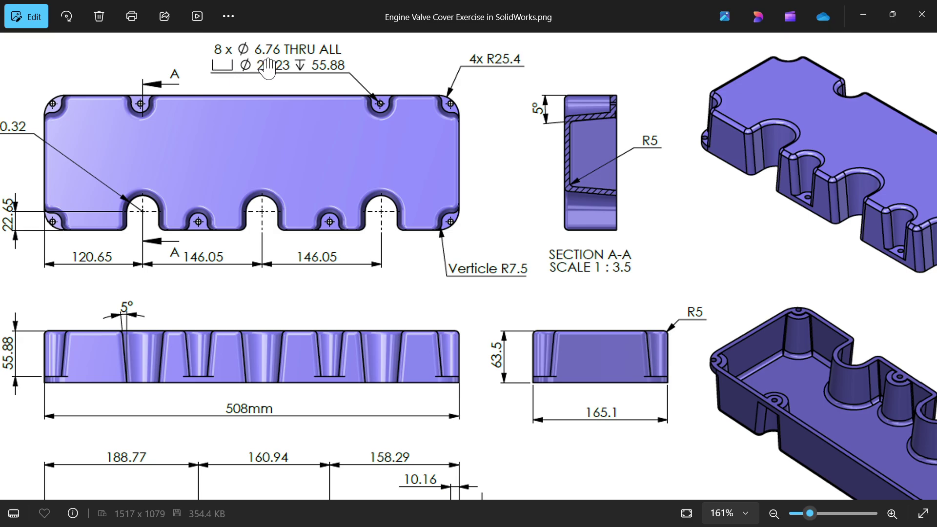
pyautogui.moveTo(266, 67); pyautogui.dragTo(268, 88)
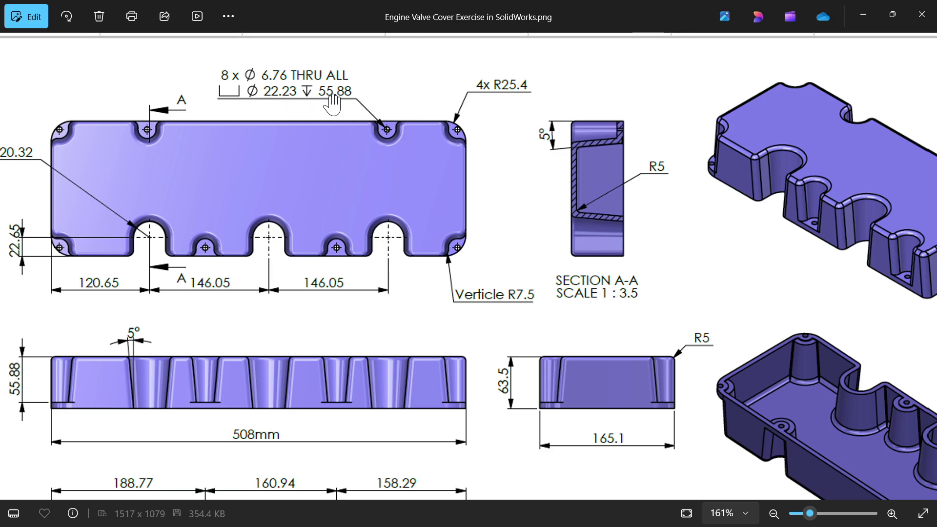
pyautogui.moveTo(342, 108); pyautogui.dragTo(386, 85)
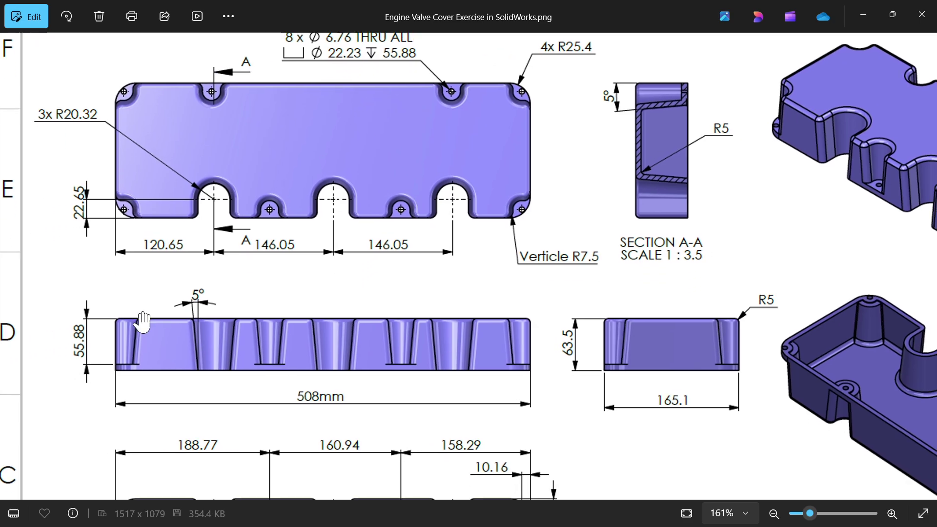
pyautogui.scroll(3, 253, 373)
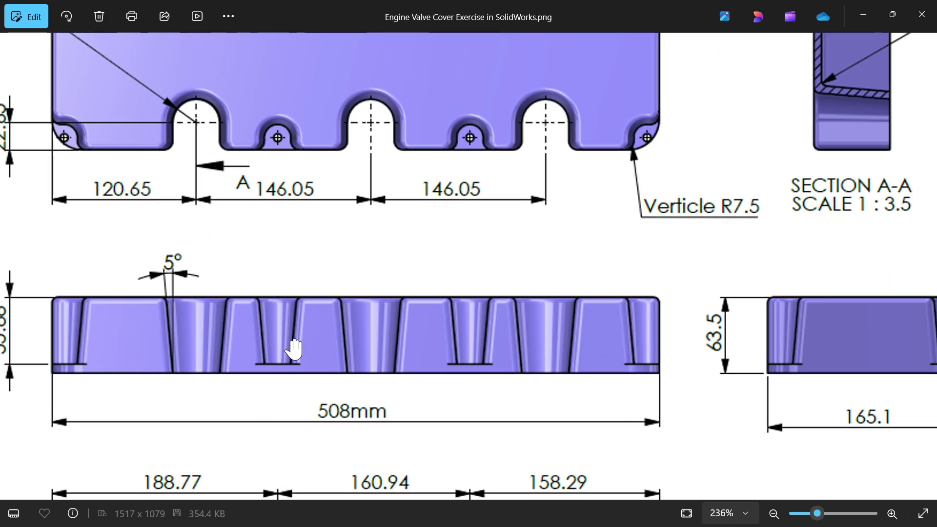
pyautogui.scroll(3, 317, 329)
pyautogui.moveTo(443, 265); pyautogui.dragTo(477, 330)
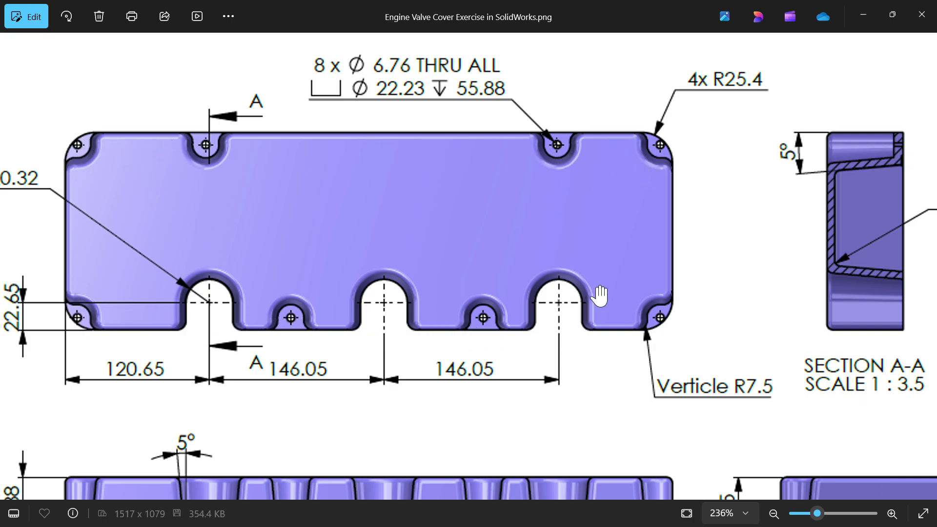
pyautogui.moveTo(629, 316)
pyautogui.mouseDown()
pyautogui.moveTo(620, 247)
pyautogui.moveTo(628, 161)
pyautogui.mouseUp()
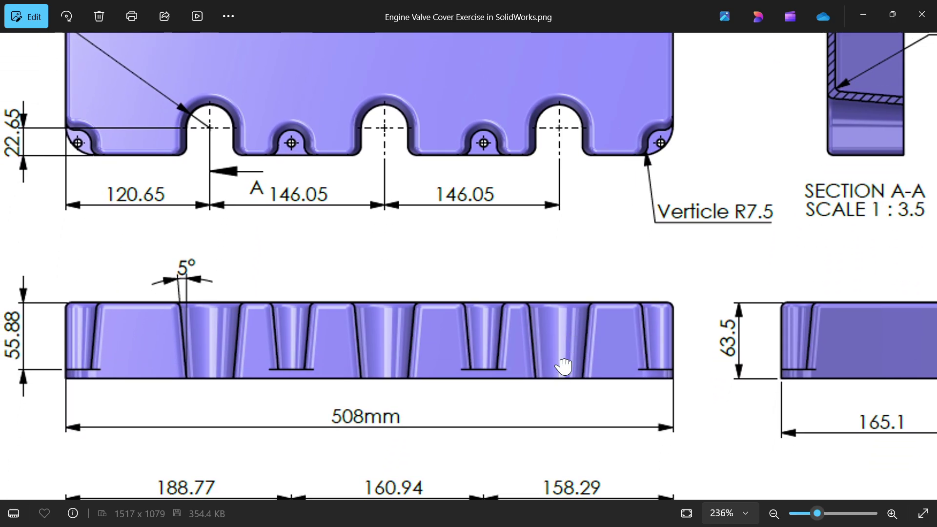
pyautogui.moveTo(565, 355); pyautogui.dragTo(600, 156)
pyautogui.moveTo(569, 279); pyautogui.dragTo(569, 203)
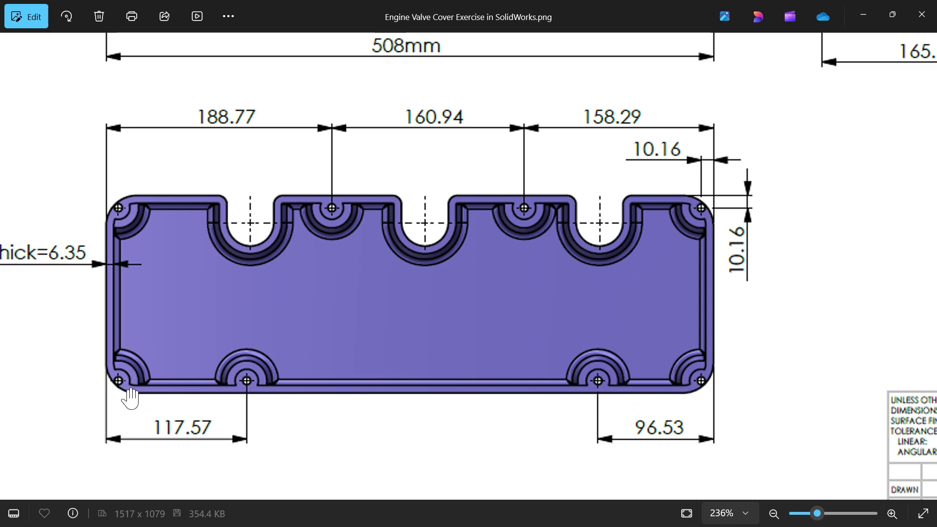
pyautogui.moveTo(596, 174)
pyautogui.mouseDown()
pyautogui.moveTo(600, 257)
pyautogui.moveTo(585, 276)
pyautogui.mouseUp()
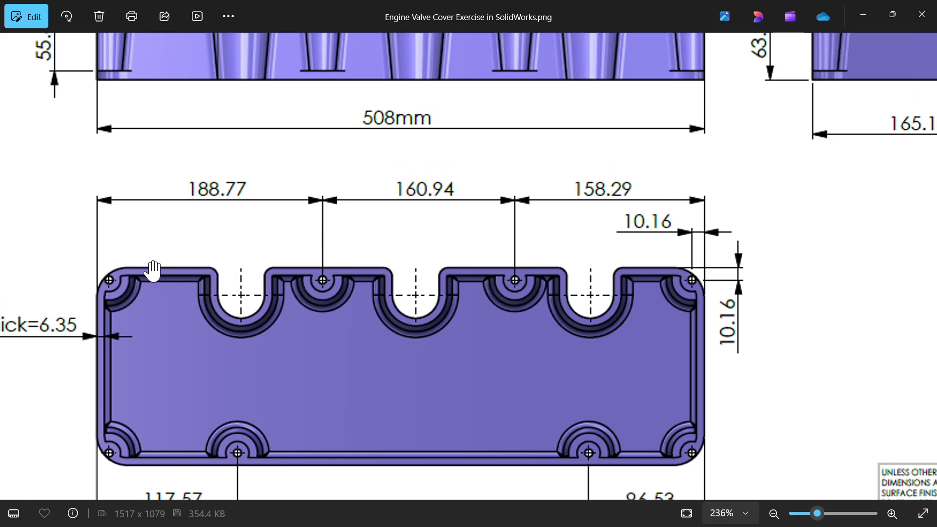
pyautogui.scroll(-5, 418, 136)
pyautogui.moveTo(439, 167); pyautogui.dragTo(448, 237)
pyautogui.scroll(-3, 448, 236)
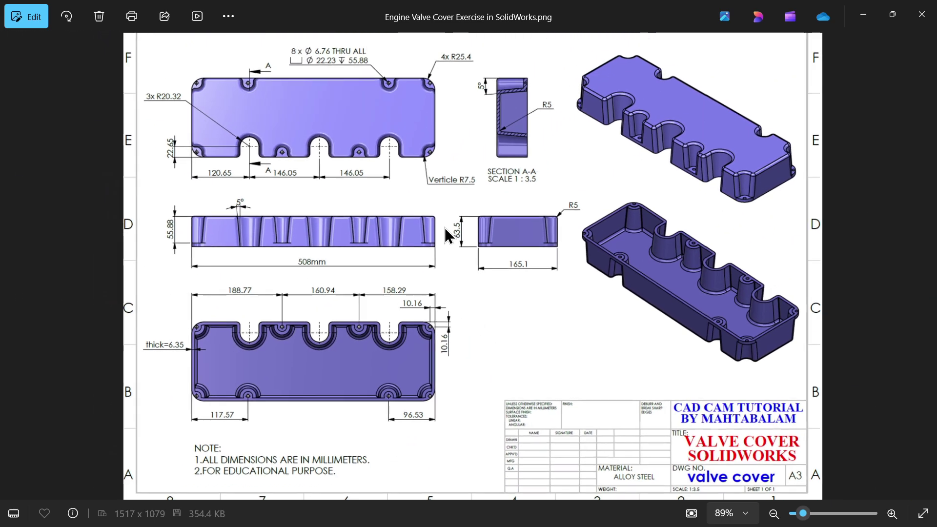
# - Return to SOLIDWORKS and sketch an origin-centred construction rectangle about 463 by 124 mm on the block's top face
pyautogui.click(865, 16)
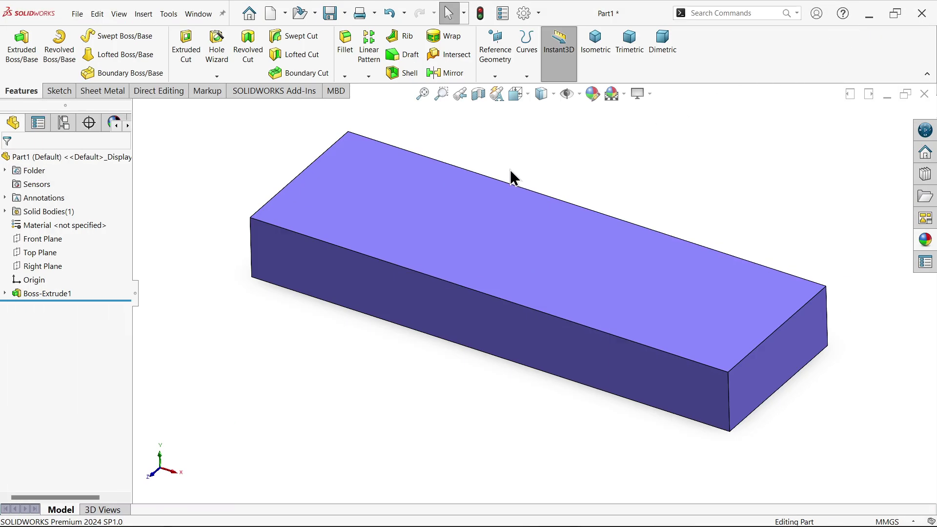
pyautogui.click(456, 215)
pyautogui.click(501, 189)
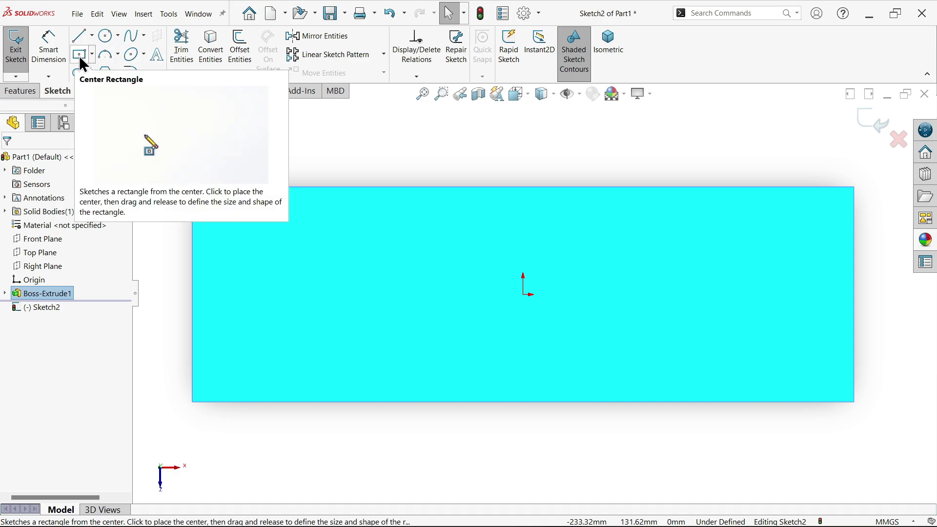
pyautogui.click(79, 54)
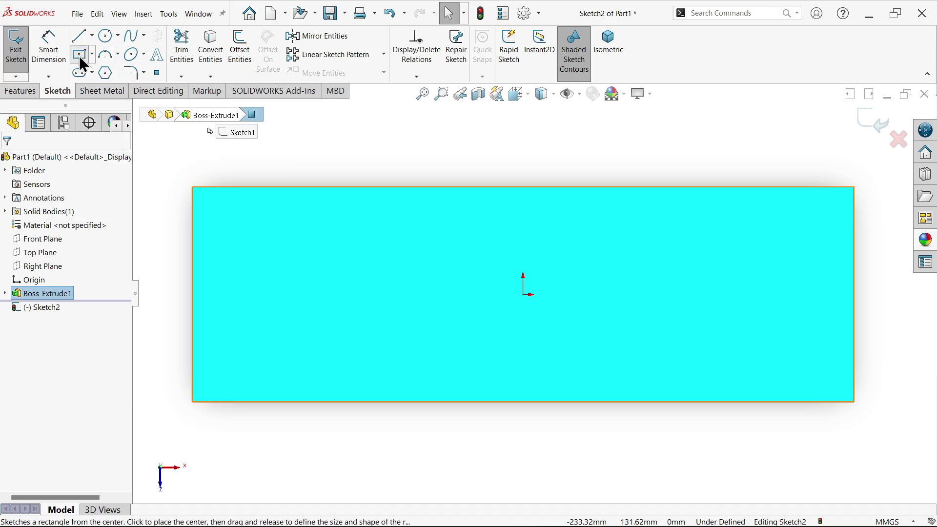
pyautogui.click(523, 295)
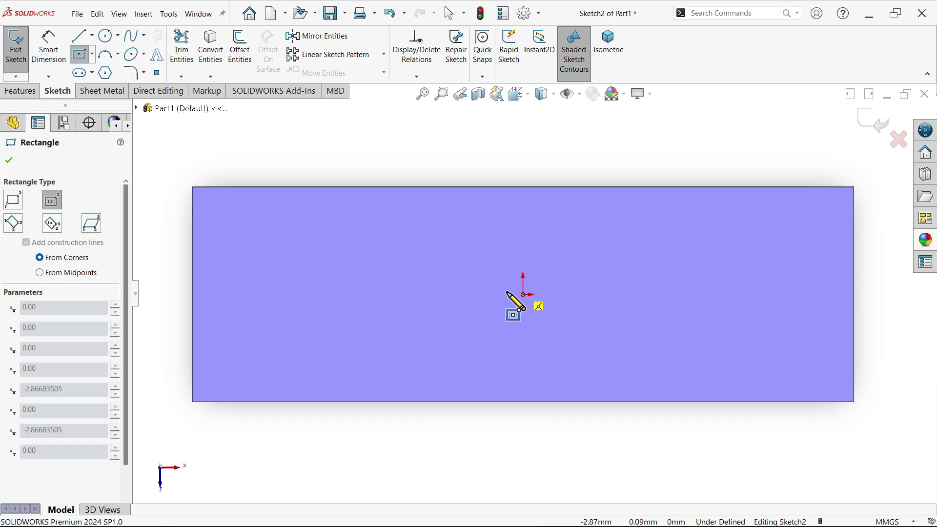
pyautogui.click(222, 214)
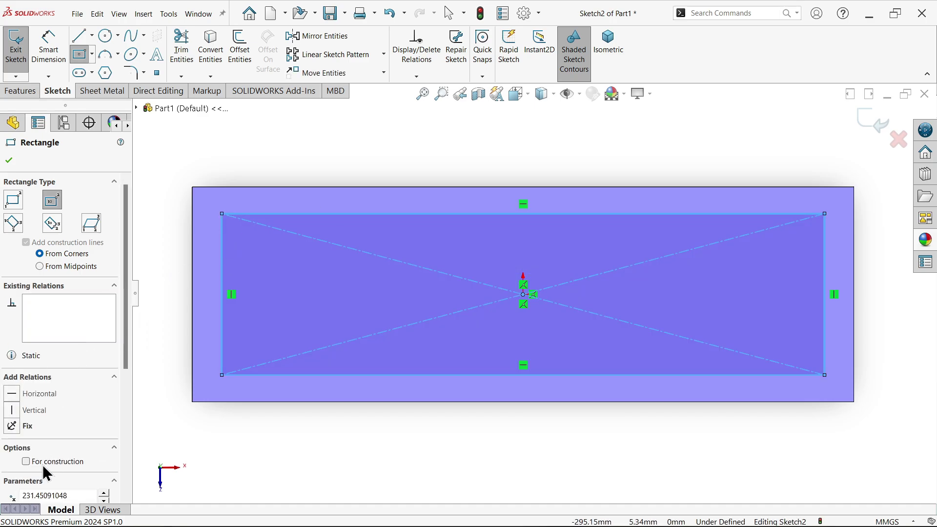
pyautogui.click(8, 161)
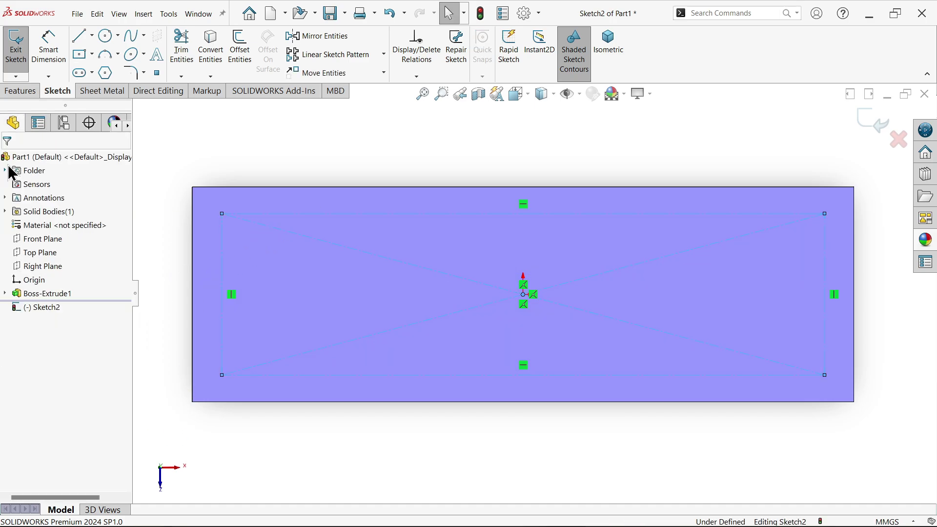
pyautogui.click(211, 140)
# - Dimension the construction rectangle's left side 10.16 mm from the block's left edge
pyautogui.click(48, 47)
pyautogui.scroll(-2, 239, 238)
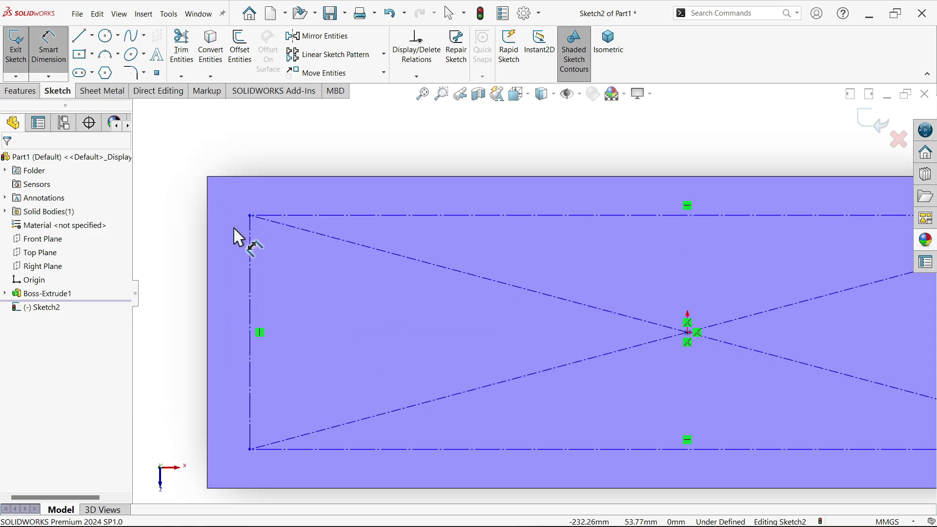
pyautogui.scroll(-2, 239, 238)
pyautogui.click(318, 270)
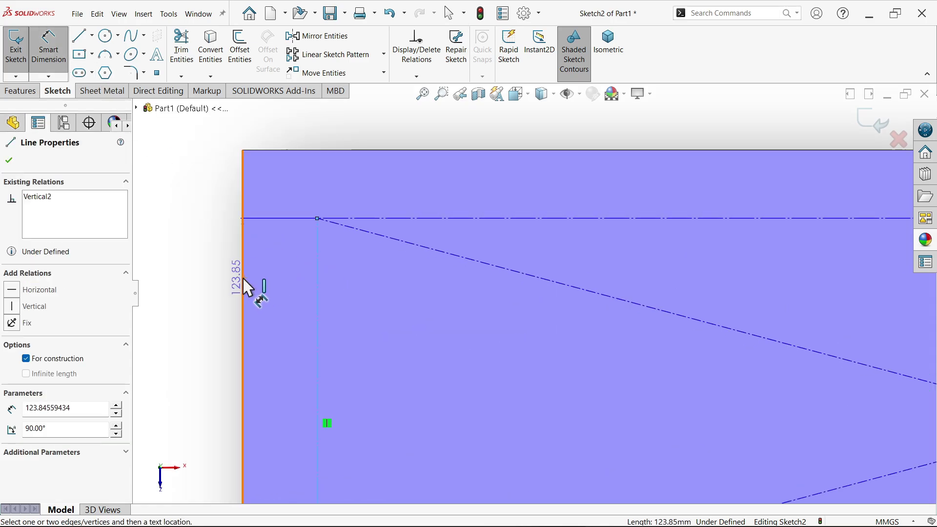
pyautogui.click(243, 284)
pyautogui.click(226, 292)
pyautogui.write('10.16')
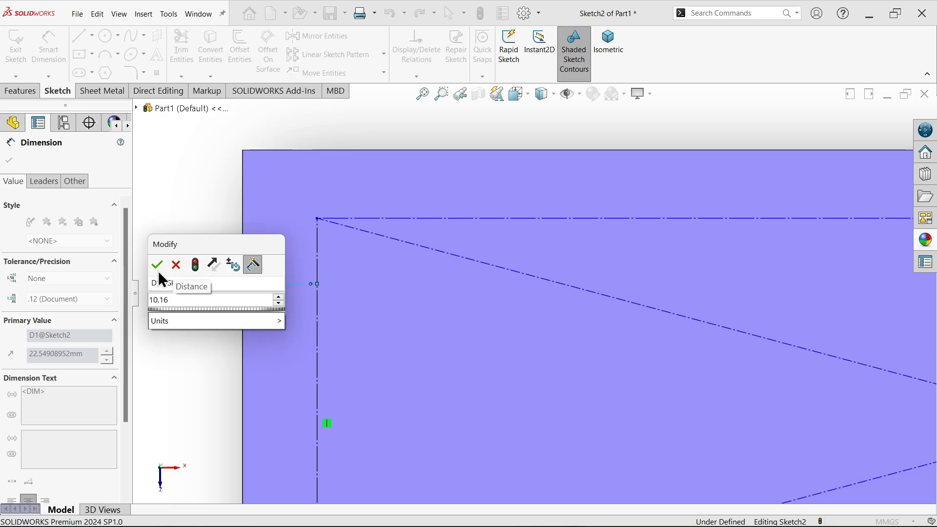
pyautogui.click(156, 265)
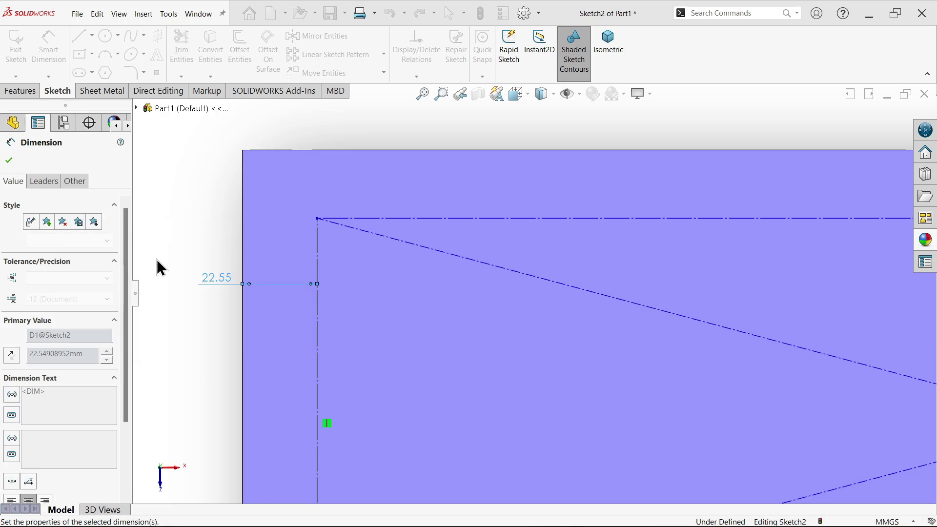
# - Dimension the construction rectangle's upper side 10.16 mm from the block's upper edge
pyautogui.click(368, 218)
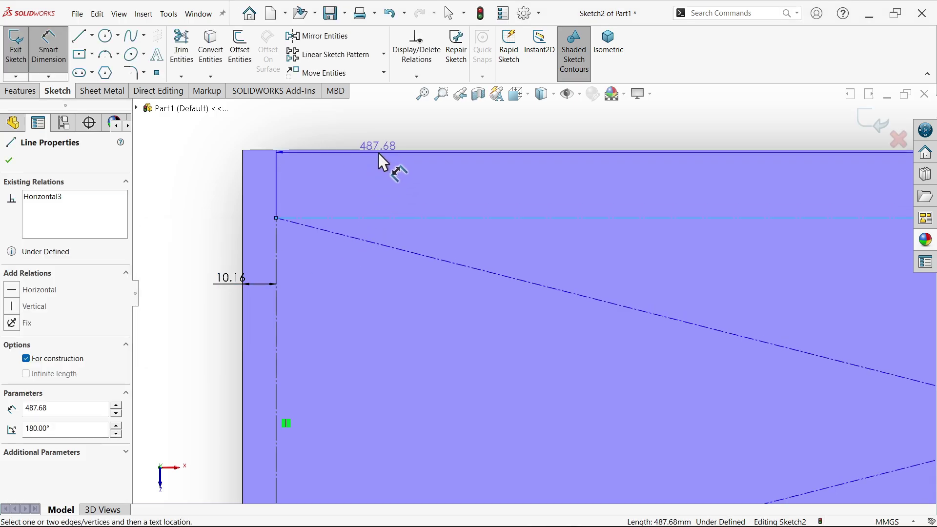
pyautogui.click(379, 153)
pyautogui.click(223, 197)
pyautogui.write('10.16')
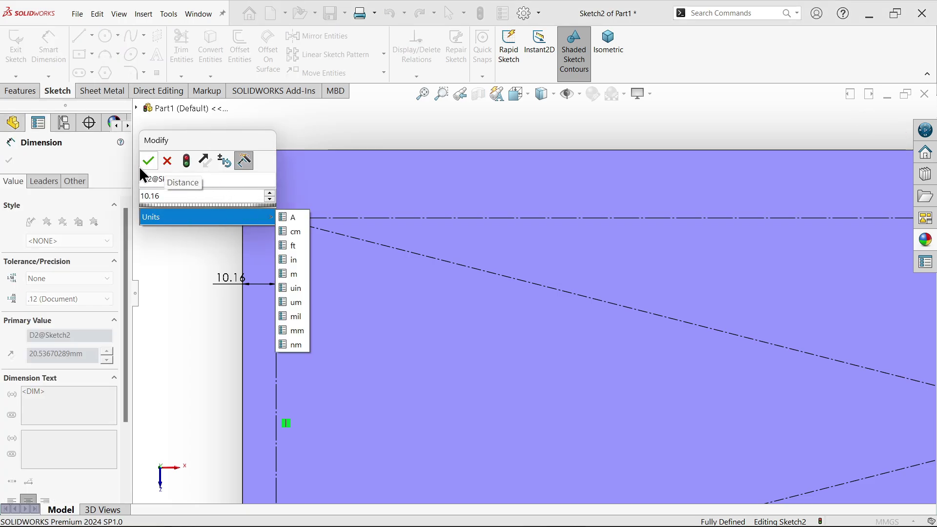
pyautogui.click(148, 161)
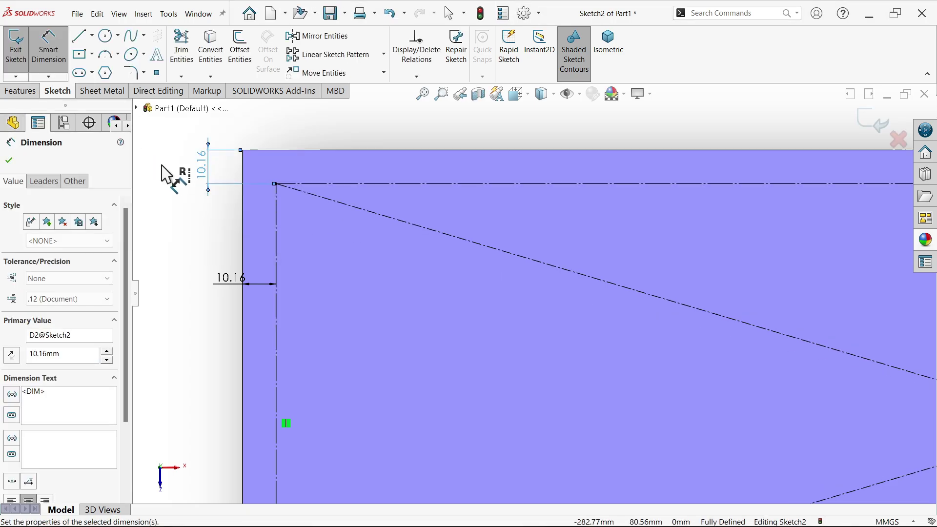
pyautogui.click(10, 161)
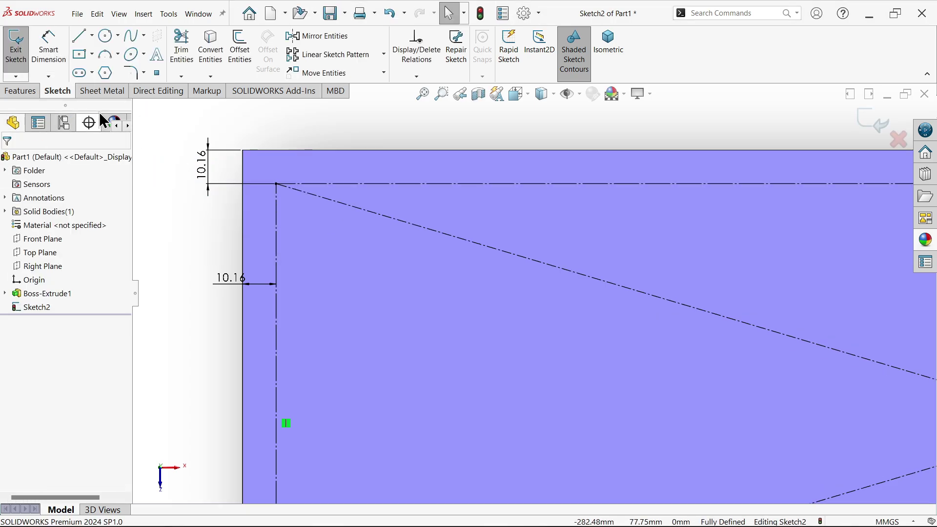
# - Place sketch points exactly on the construction rectangle's upper-left and lower-left corners
pyautogui.click(161, 75)
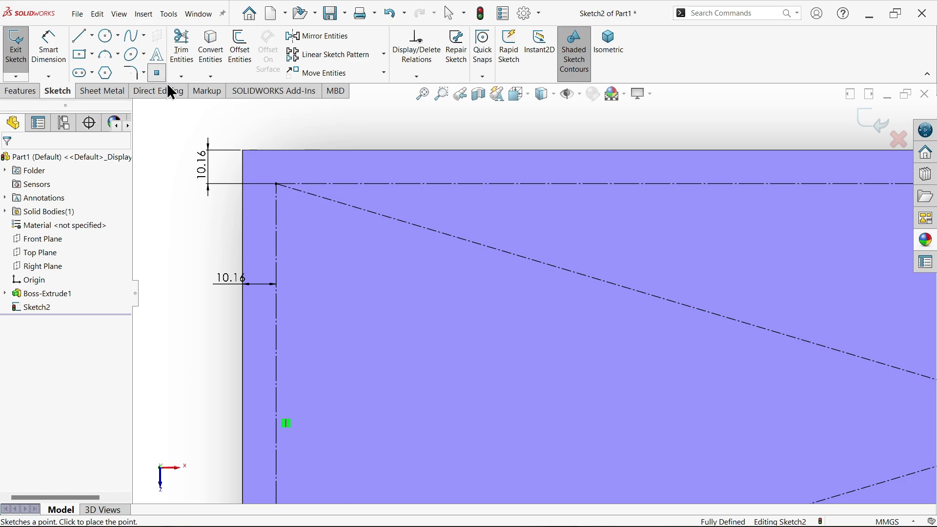
pyautogui.click(277, 184)
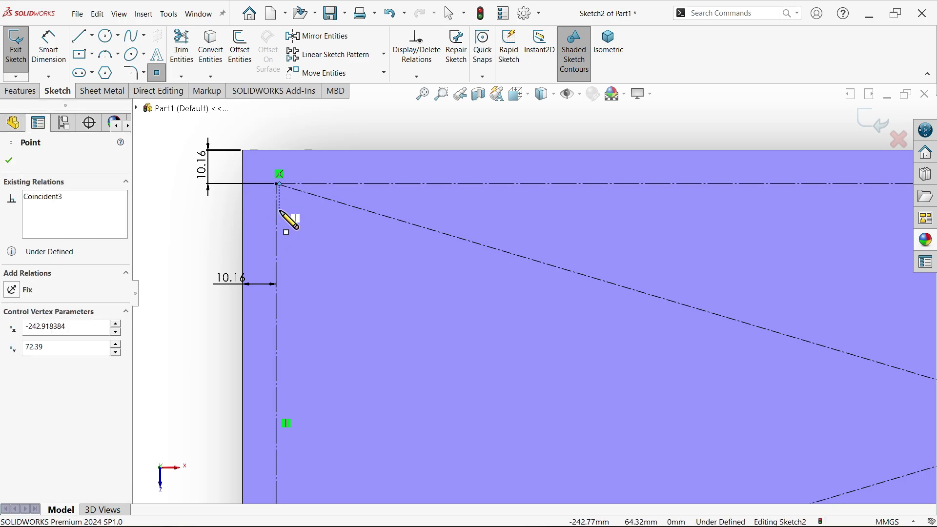
pyautogui.scroll(-5, 293, 215)
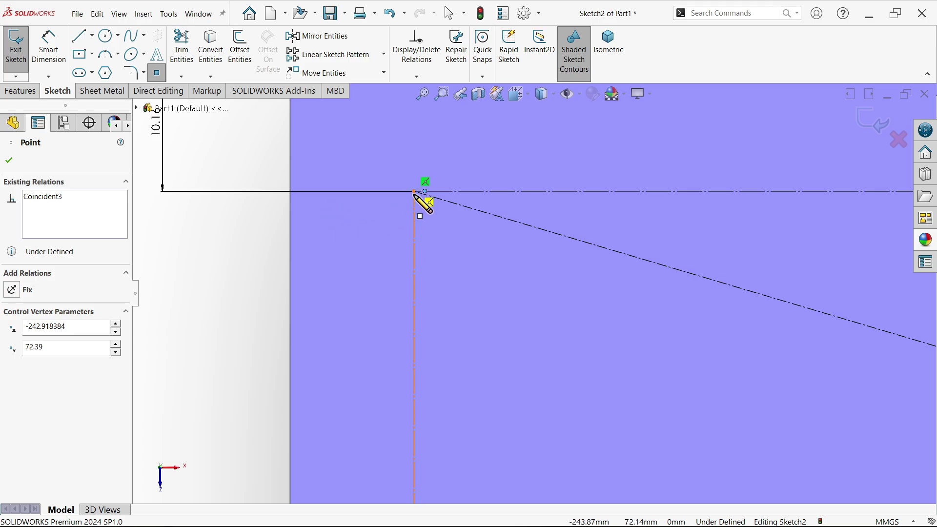
pyautogui.hotkey('ctrl', 'z')
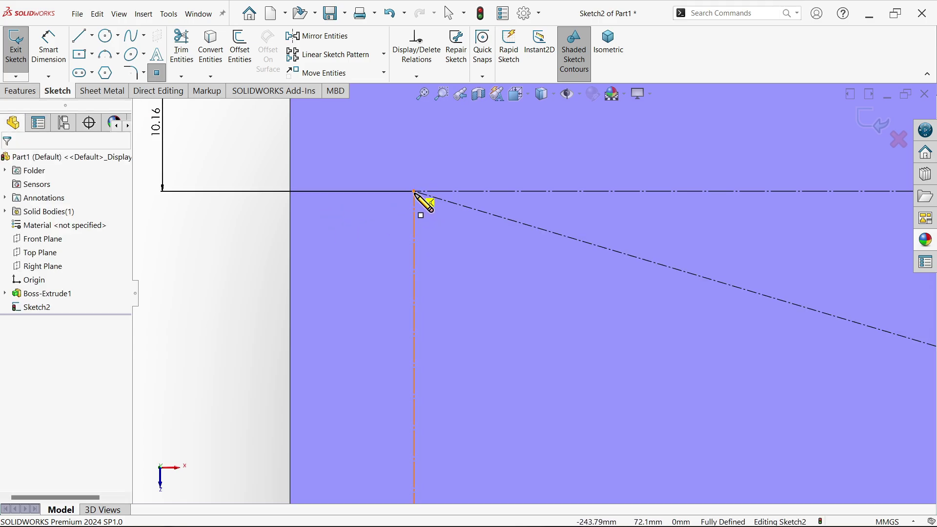
pyautogui.click(415, 191)
pyautogui.scroll(5, 354, 233)
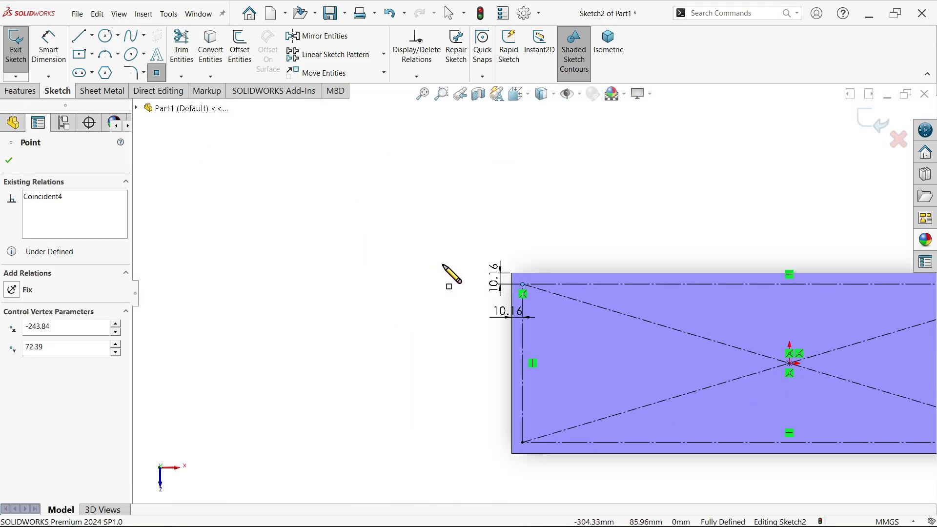
pyautogui.scroll(-3, 547, 429)
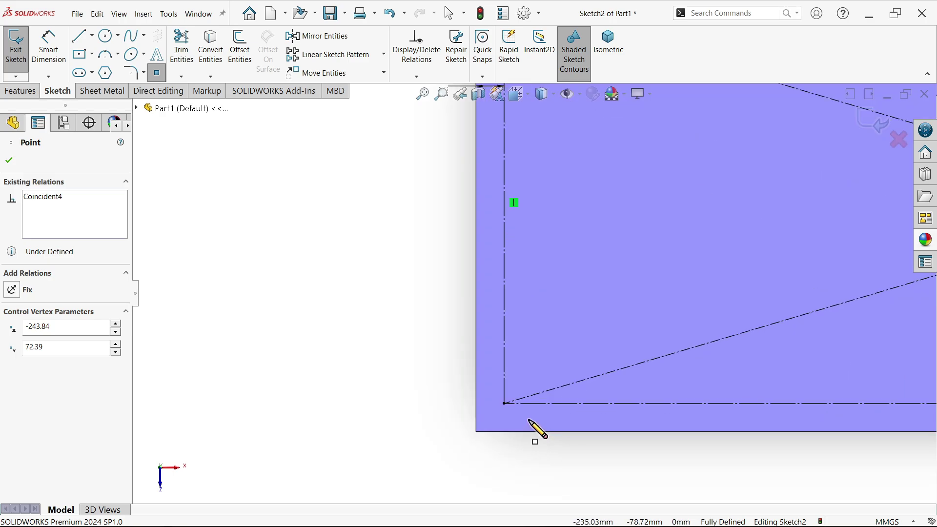
pyautogui.click(505, 404)
pyautogui.scroll(2, 577, 392)
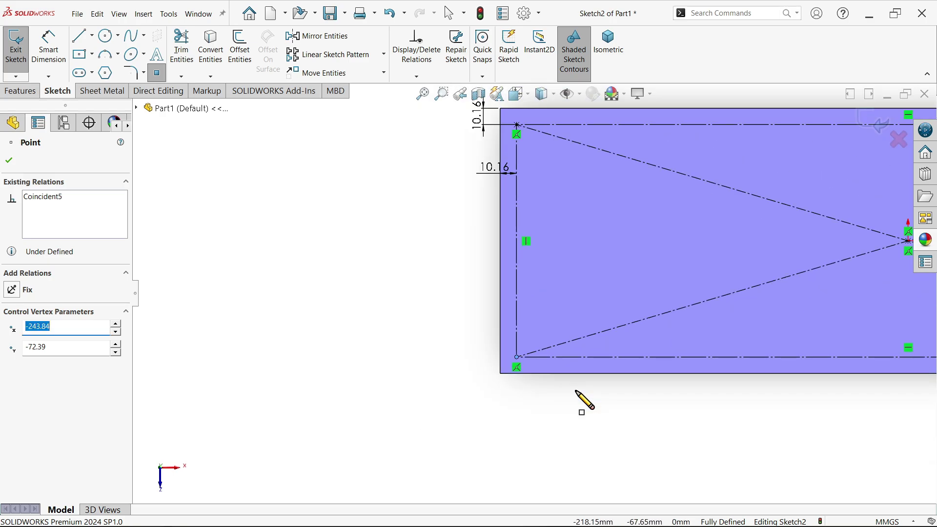
# - Place two sketch points on each long side of the construction rectangle, one on either side of the centre
pyautogui.scroll(1, 582, 412)
pyautogui.click(735, 346)
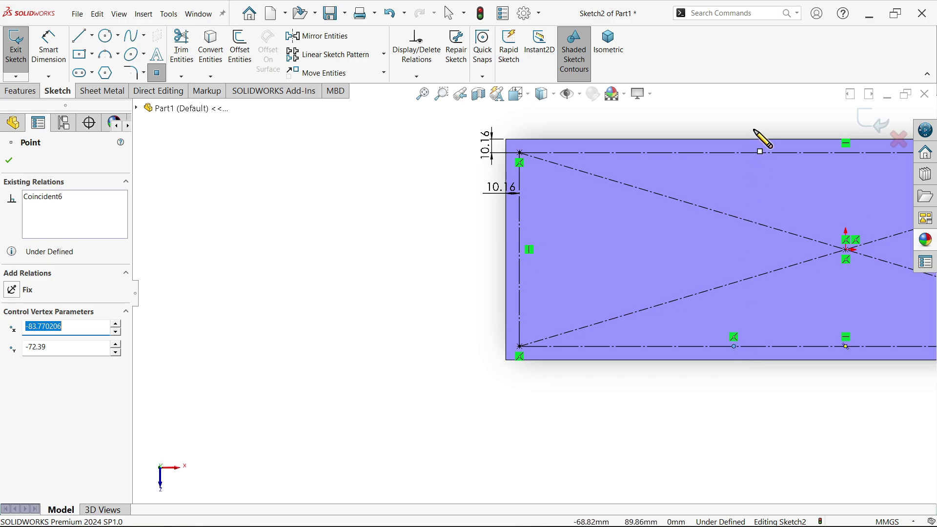
pyautogui.click(775, 153)
pyautogui.scroll(5, 668, 224)
pyautogui.scroll(-1, 634, 274)
pyautogui.scroll(-4, 659, 278)
pyautogui.click(654, 211)
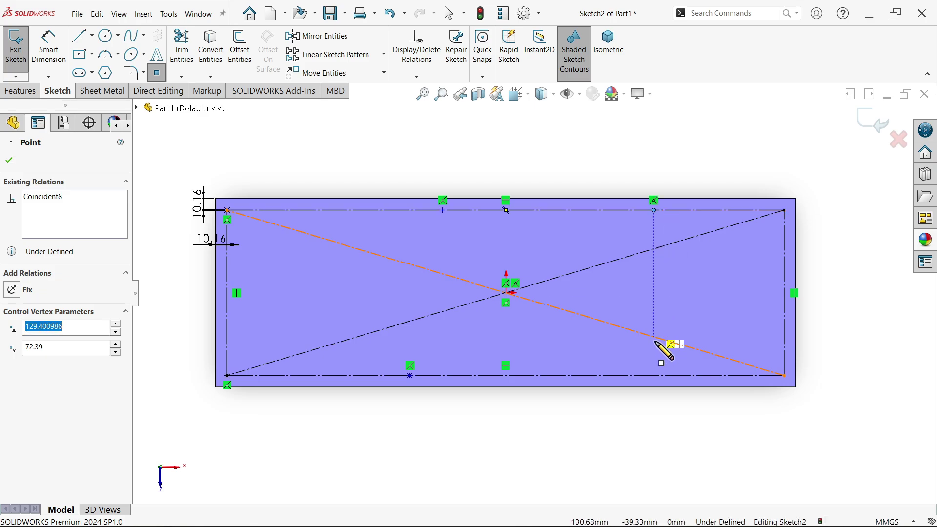
pyautogui.click(663, 376)
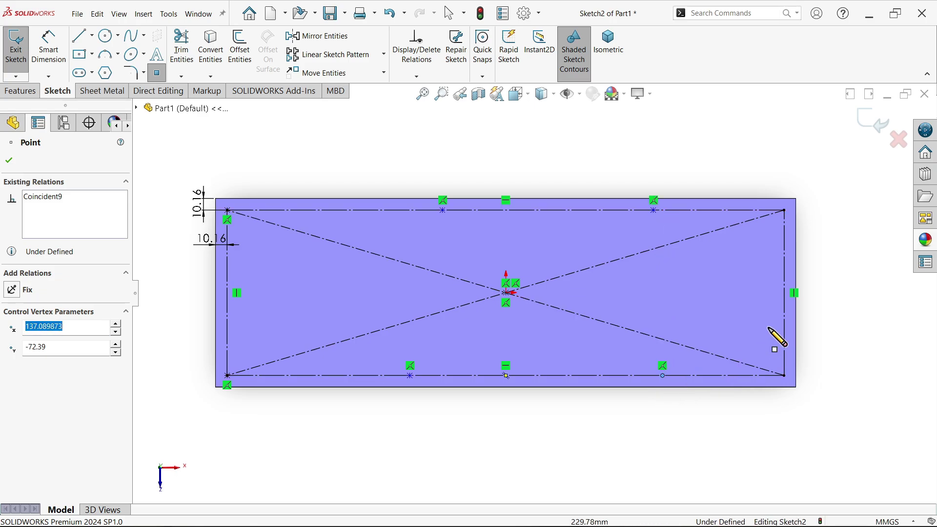
# - Place sketch points on the construction rectangle's upper-right corner and on its right side about 3.6 mm above the lower corner
pyautogui.click(785, 211)
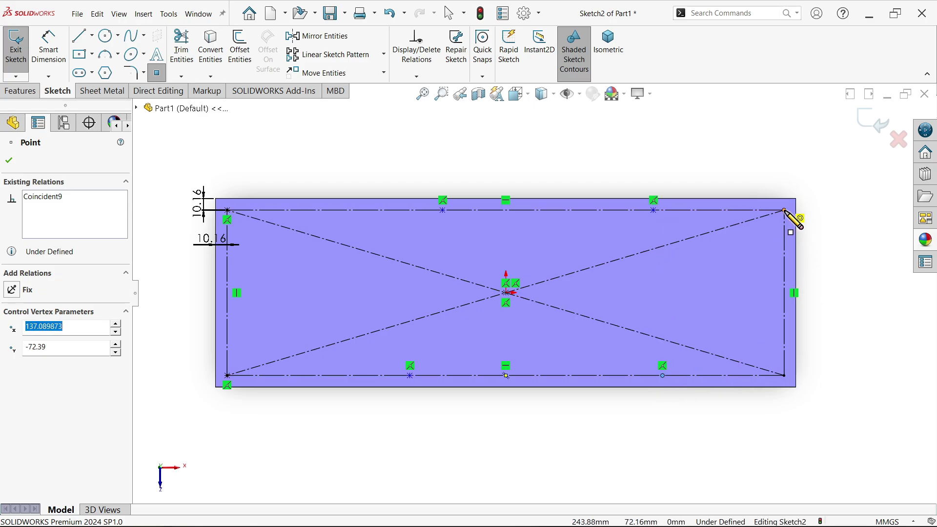
pyautogui.click(785, 373)
pyautogui.scroll(-3, 791, 342)
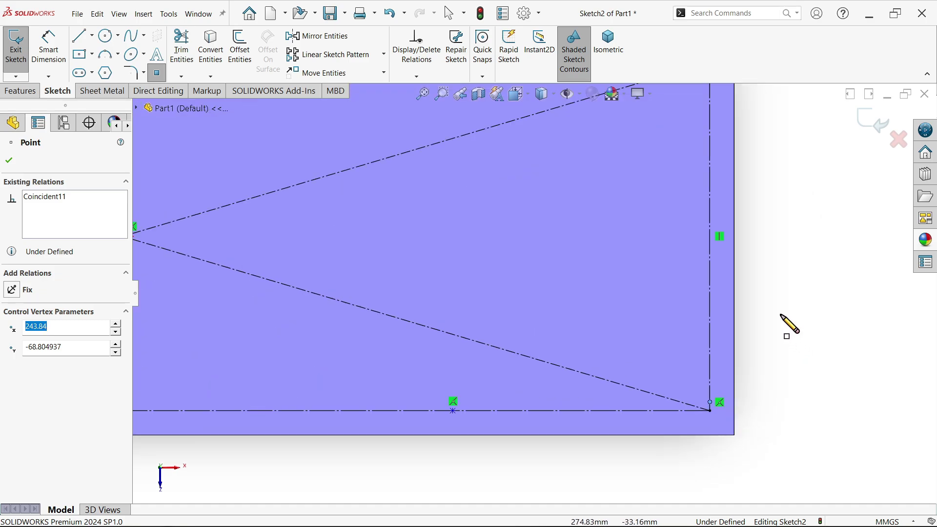
pyautogui.rightClick(800, 298)
pyautogui.click(813, 303)
# - Make the point near the construction rectangle's lower-right corner coincident with that corner
pyautogui.scroll(-5, 697, 413)
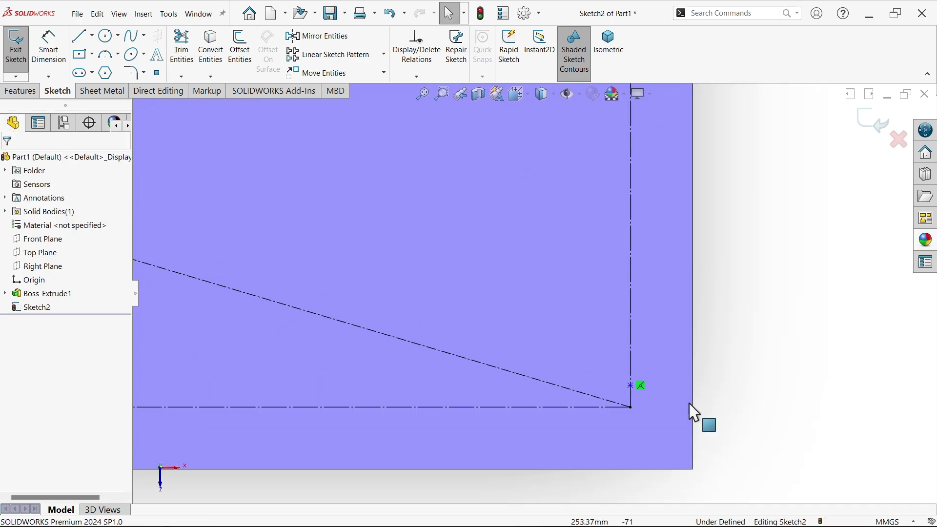
pyautogui.click(631, 408)
pyautogui.click(631, 386)
pyautogui.keyDown('ctrl'); pyautogui.click(631, 408); pyautogui.keyUp('ctrl')
pyautogui.click(690, 343)
pyautogui.click(755, 302)
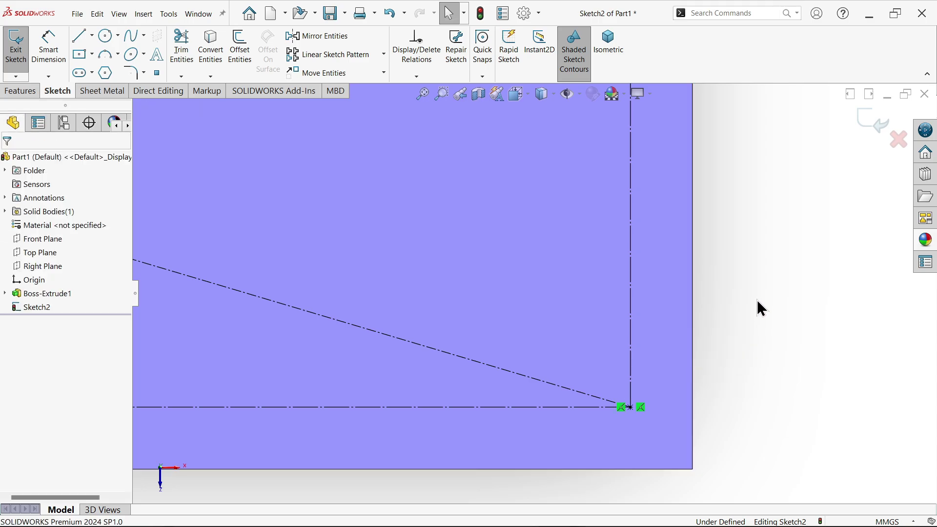
# - Dimension the left sketch point on the construction rectangle's lower side at 188.77 mm from the block's left edge
pyautogui.scroll(2, 652, 298)
pyautogui.scroll(2, 537, 278)
pyautogui.press('f')
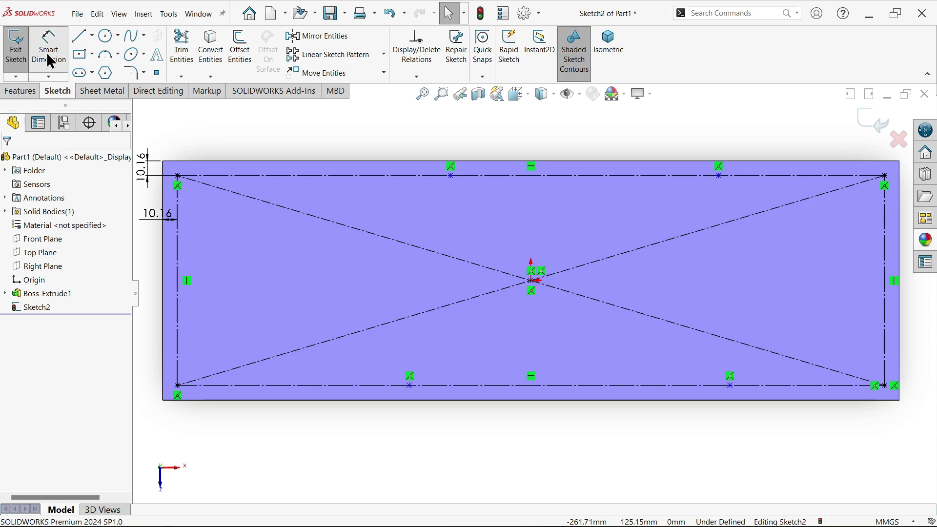
pyautogui.click(48, 51)
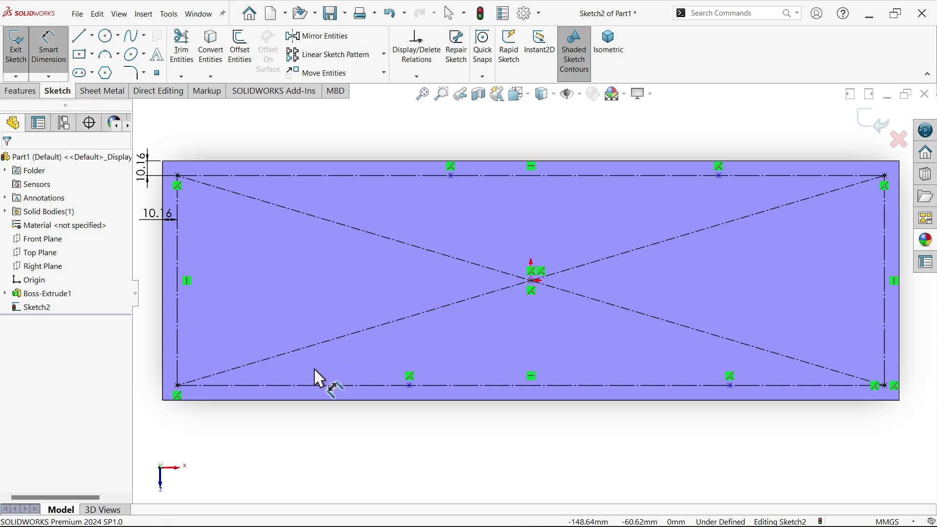
pyautogui.click(178, 386)
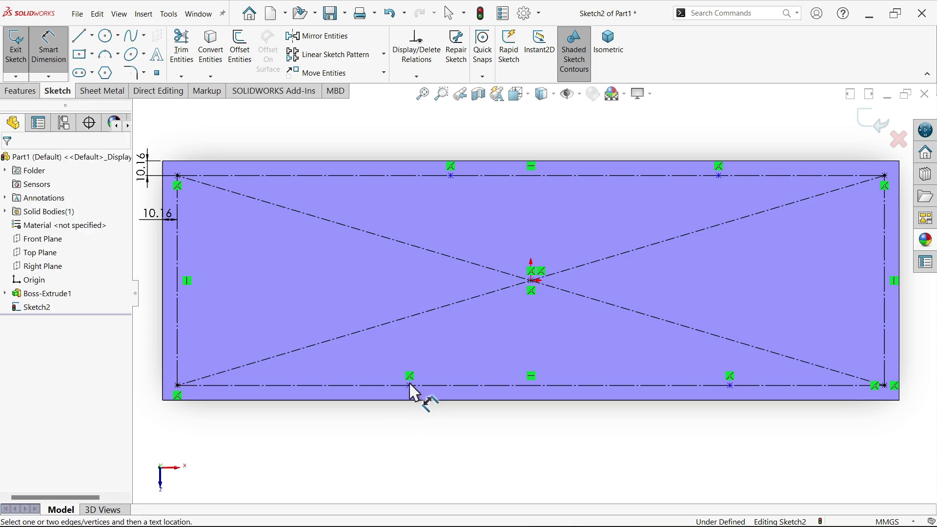
pyautogui.click(411, 386)
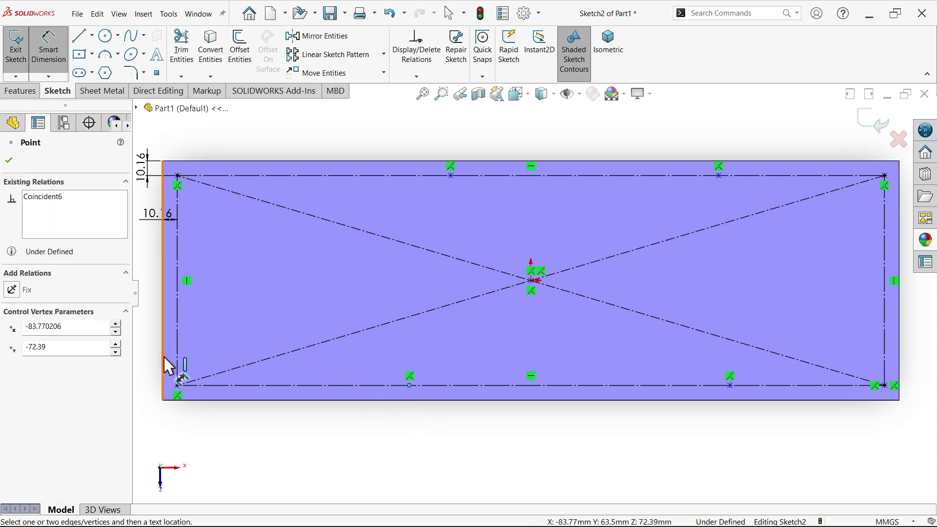
pyautogui.click(267, 436)
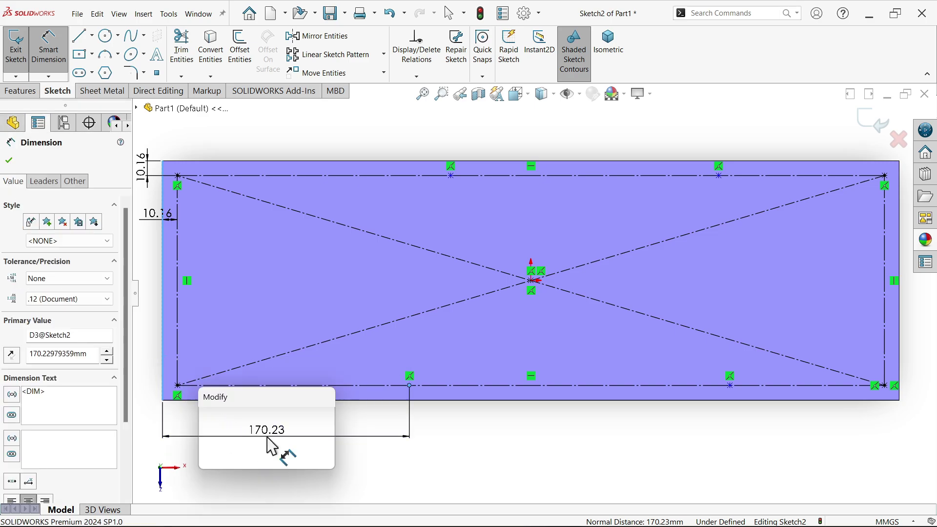
pyautogui.write('188.')
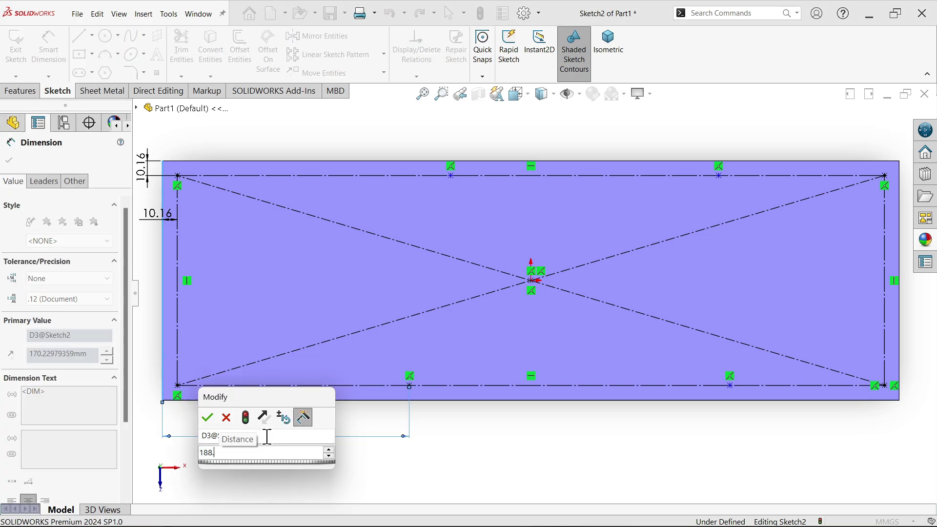
pyautogui.write('77')
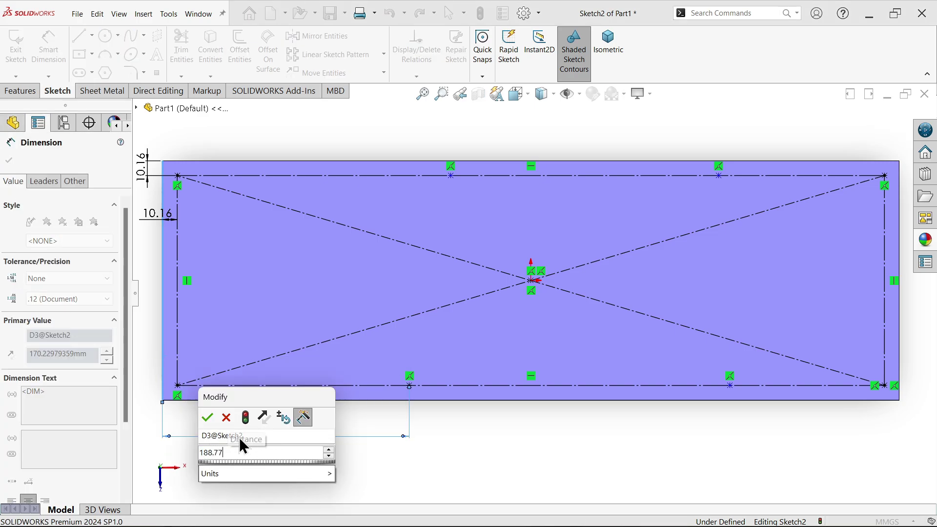
pyautogui.click(207, 418)
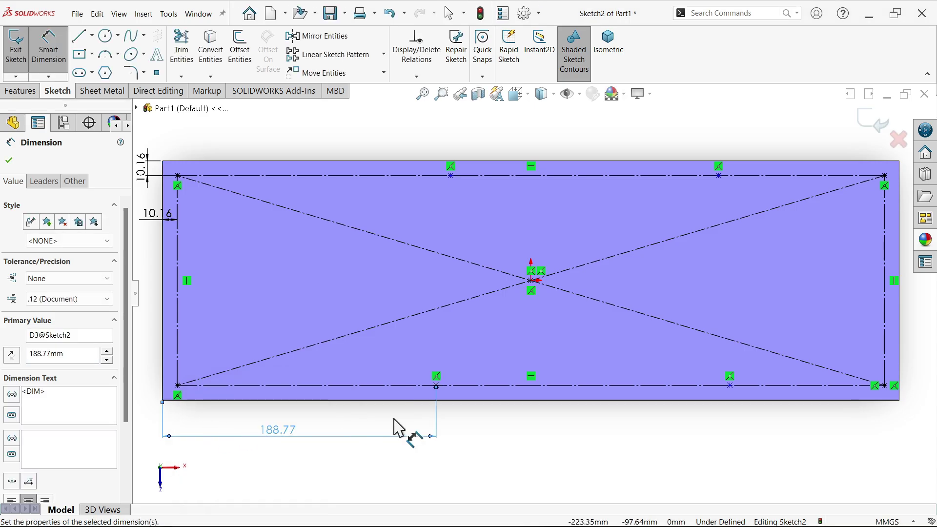
# - Dimension the right sketch point on the construction rectangle's lower side at 158.29 mm from the block's right edge
pyautogui.click(732, 386)
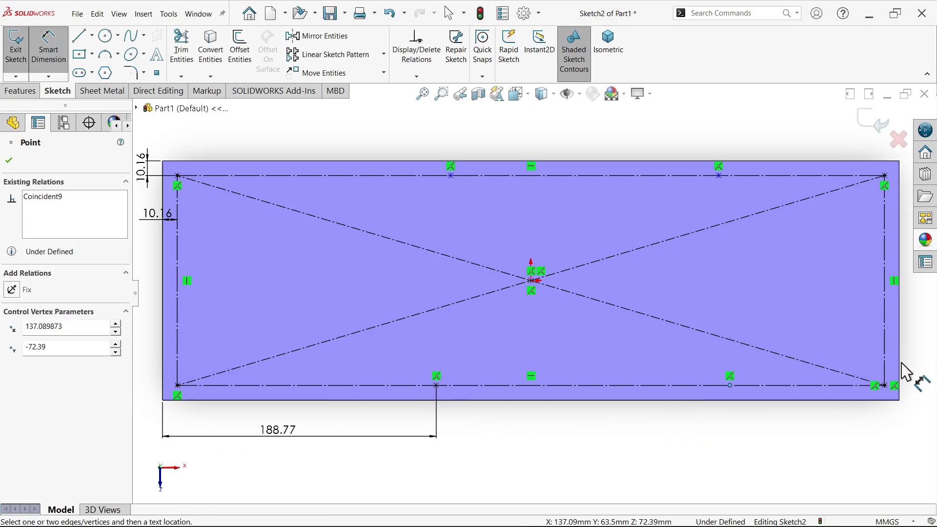
pyautogui.click(900, 374)
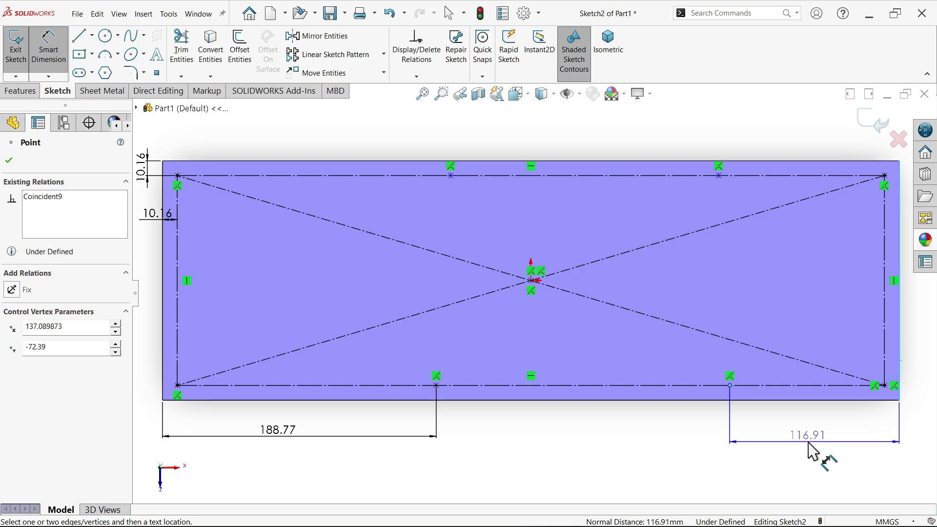
pyautogui.click(814, 452)
pyautogui.write('158')
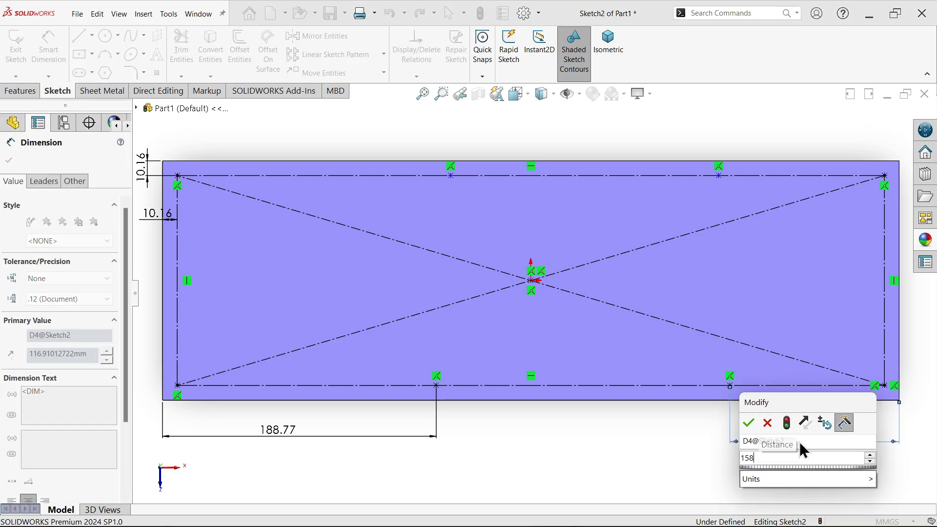
pyautogui.write('.29')
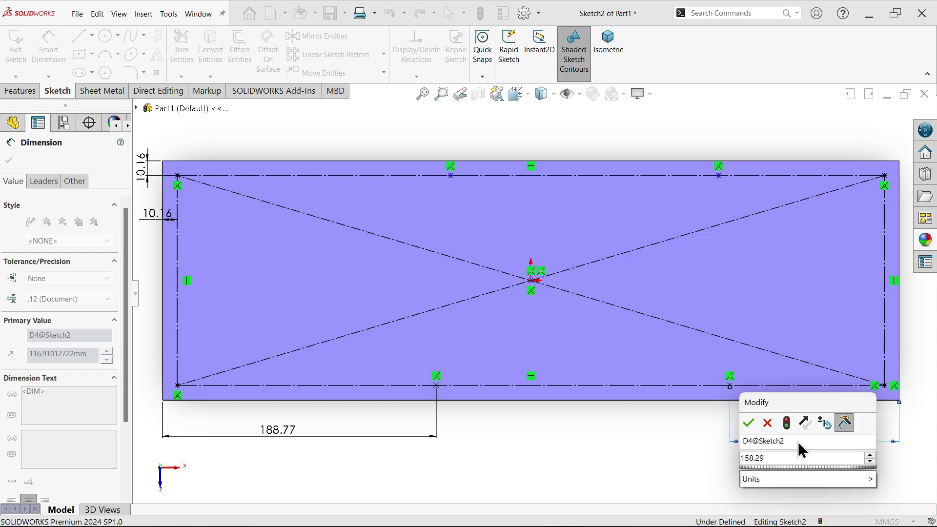
pyautogui.click(750, 429)
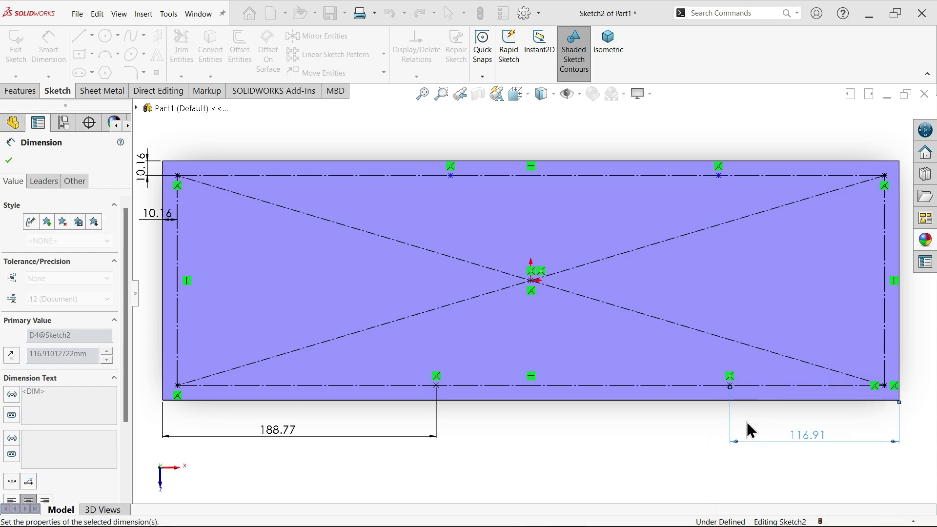
# - Dimension the right sketch point on the construction rectangle's upper side at 96.53 mm from the block's right edge
pyautogui.scroll(1, 763, 178)
pyautogui.scroll(-4, 687, 257)
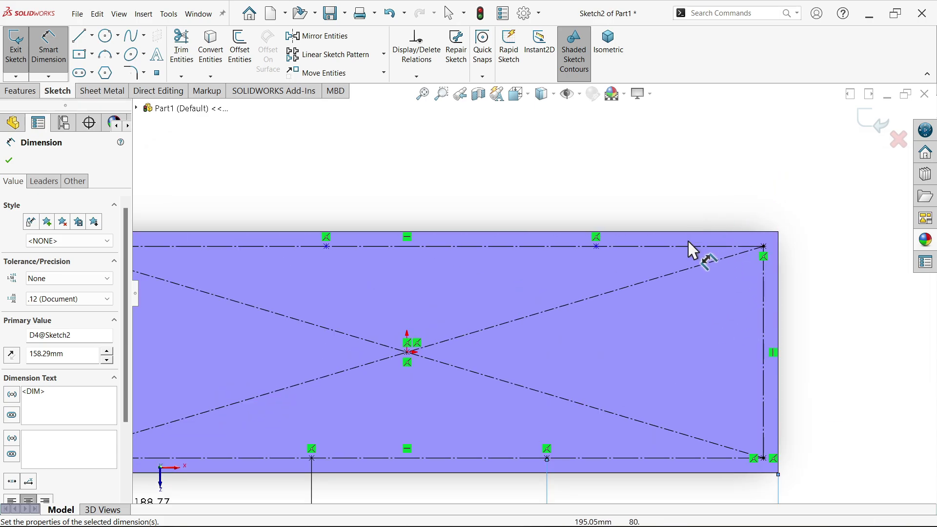
pyautogui.press('Escape')
pyautogui.click(598, 290)
pyautogui.click(820, 315)
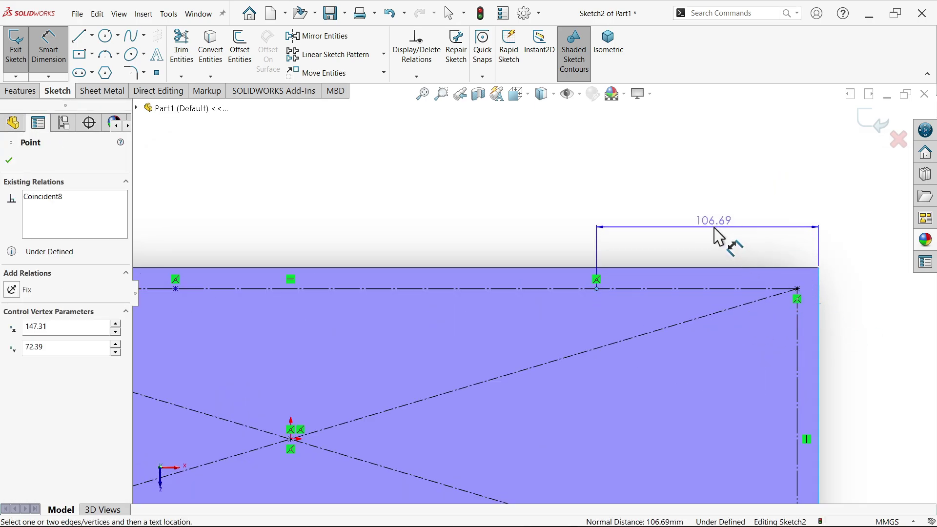
pyautogui.click(707, 220)
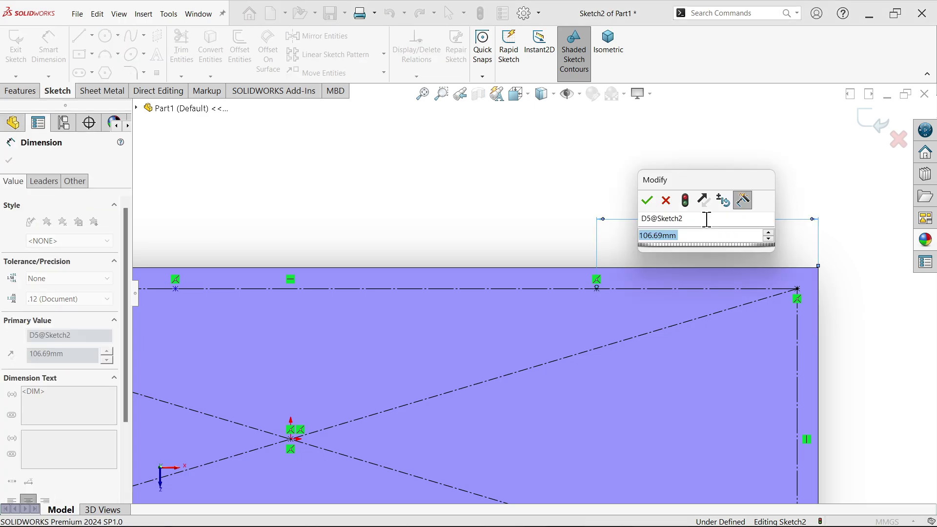
pyautogui.write('106.69')
pyautogui.press('Return')
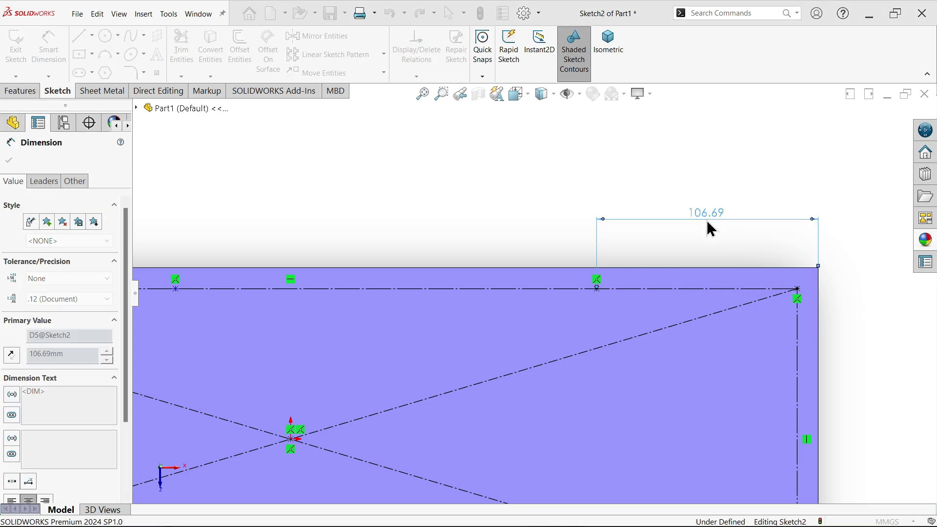
# - Dimension the left sketch point on the construction rectangle's upper side at 117.57 mm from the block's left edge
pyautogui.scroll(5, 659, 307)
pyautogui.scroll(-3, 230, 316)
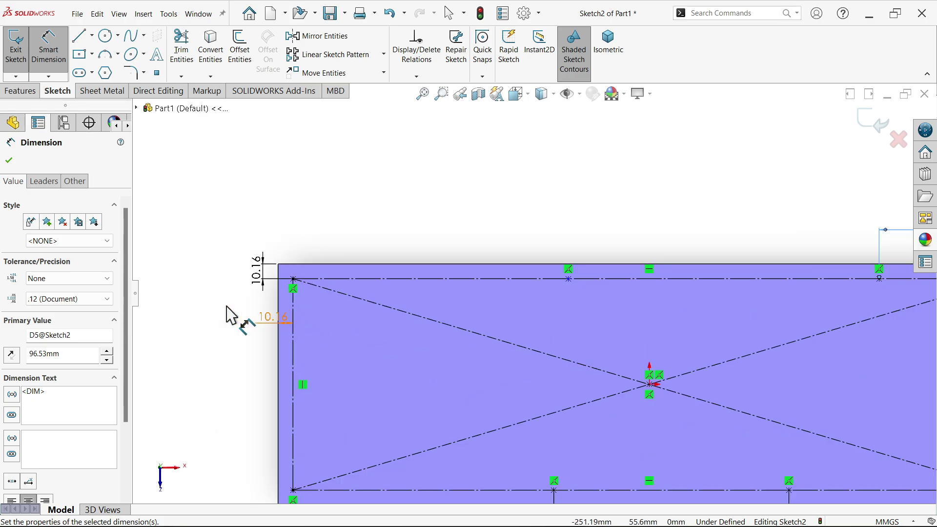
pyautogui.click(279, 289)
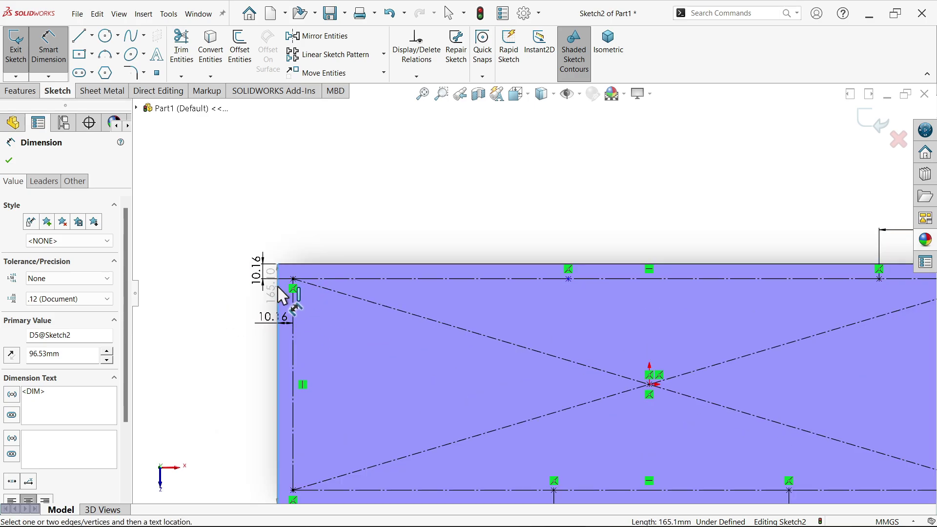
pyautogui.click(568, 279)
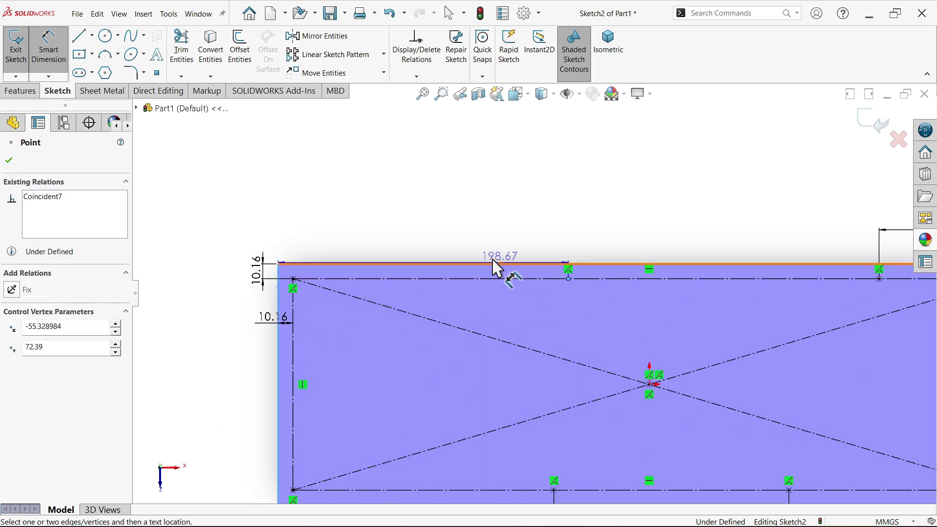
pyautogui.click(413, 217)
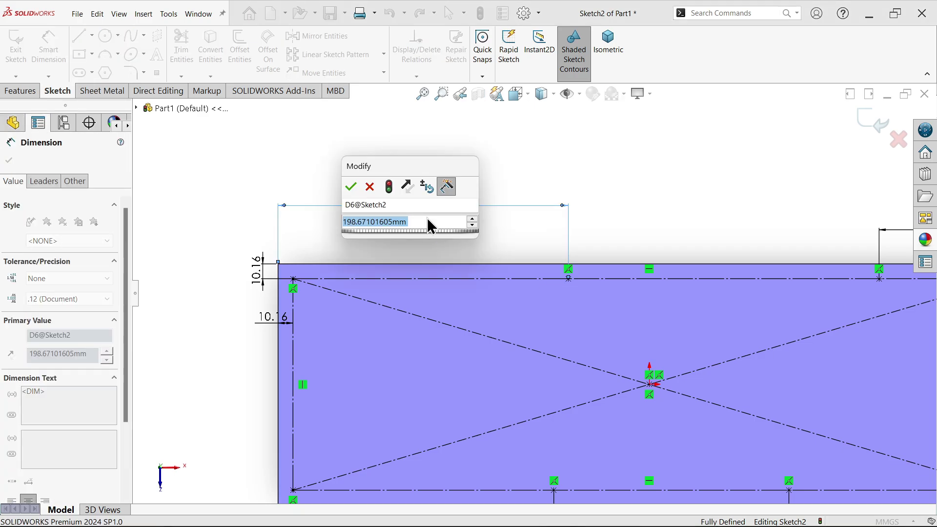
pyautogui.write('117.57')
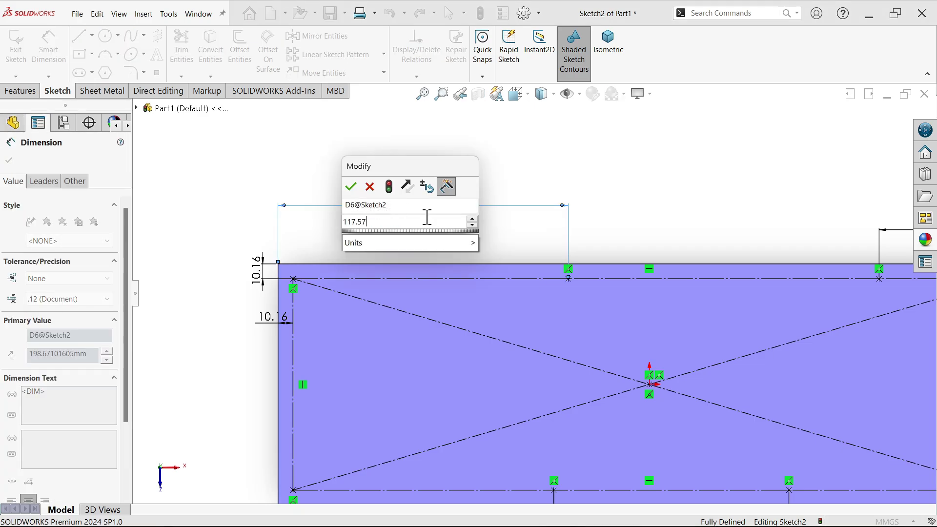
pyautogui.click(350, 188)
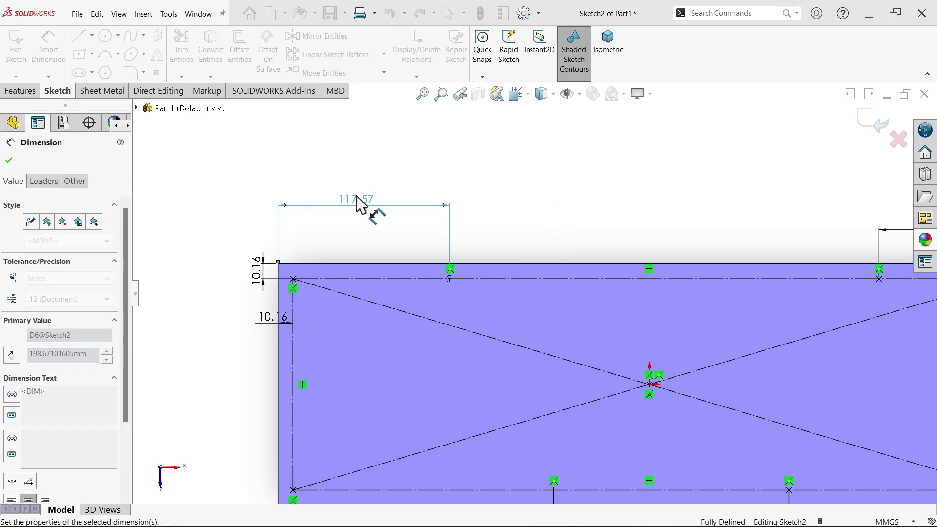
pyautogui.scroll(2, 562, 282)
pyautogui.scroll(-1, 698, 333)
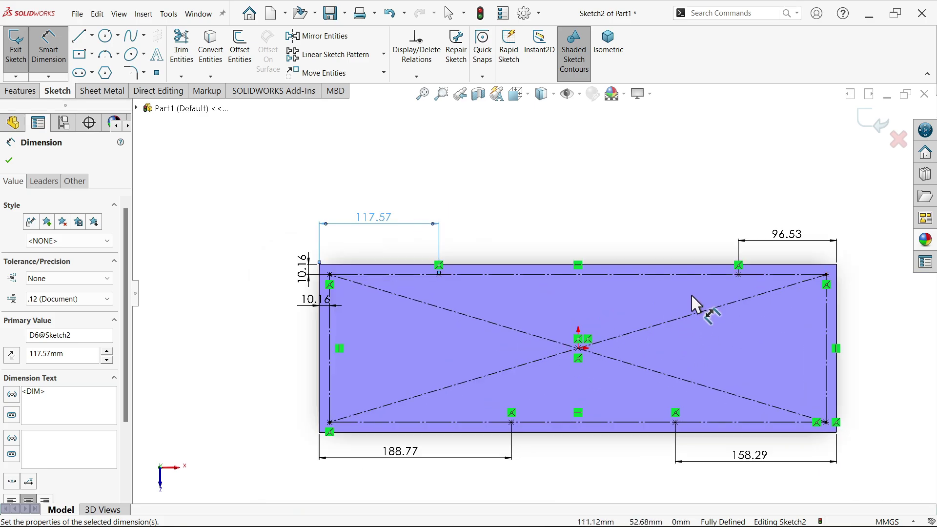
# - Check the hole callout in the valve cover drawing image, return to SOLIDWORKS and exit the hole-location sketch
pyautogui.click(335, 509)
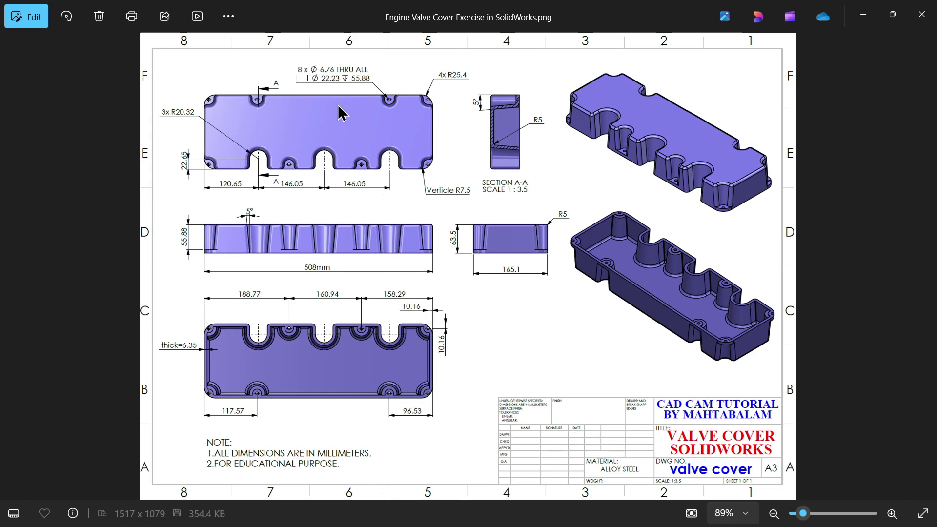
pyautogui.scroll(1, 224, 421)
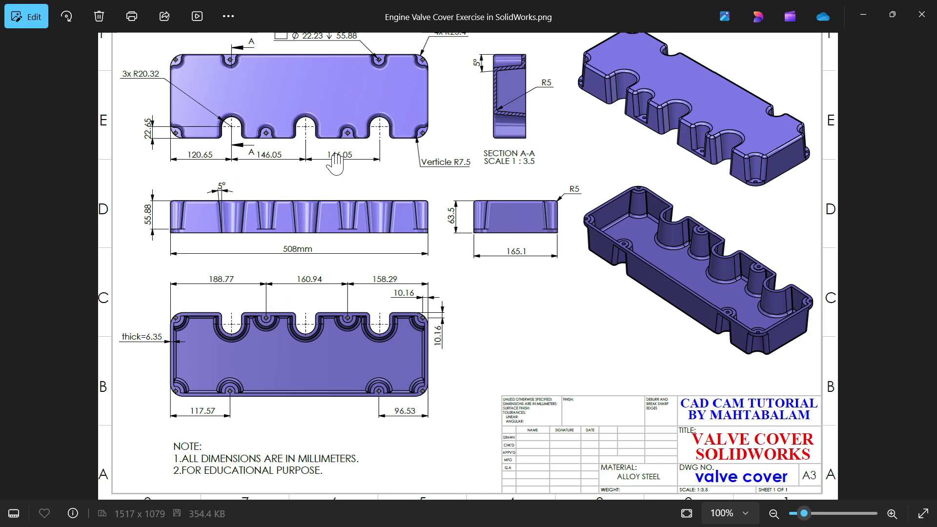
pyautogui.click(864, 14)
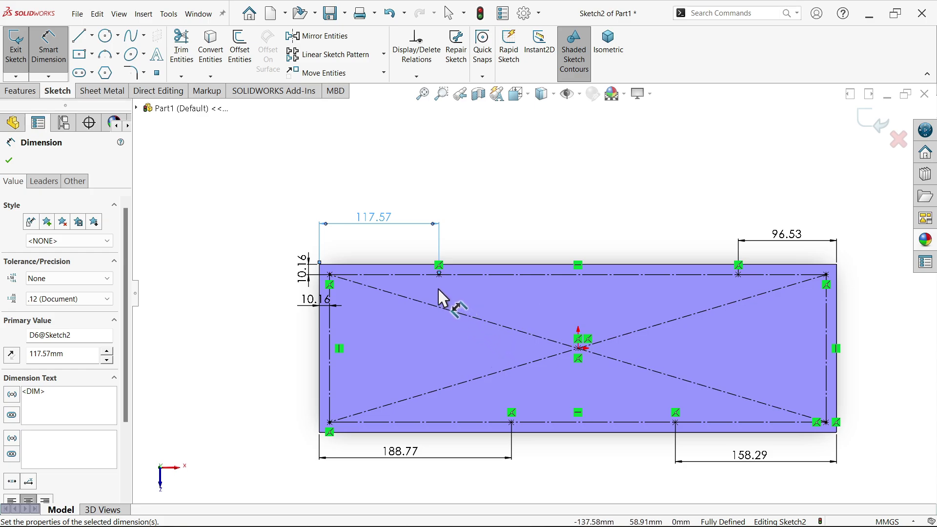
pyautogui.click(9, 161)
pyautogui.click(874, 124)
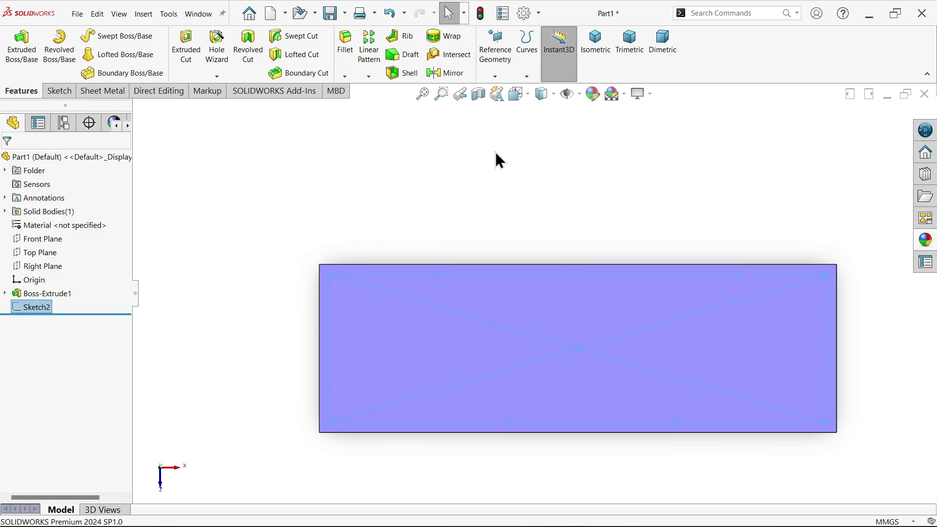
# - Start a Hole Wizard counterbore hole with the ANSI Metric standard, type Hex Screw - ANSI B18.6.7M, size M5
pyautogui.click(224, 52)
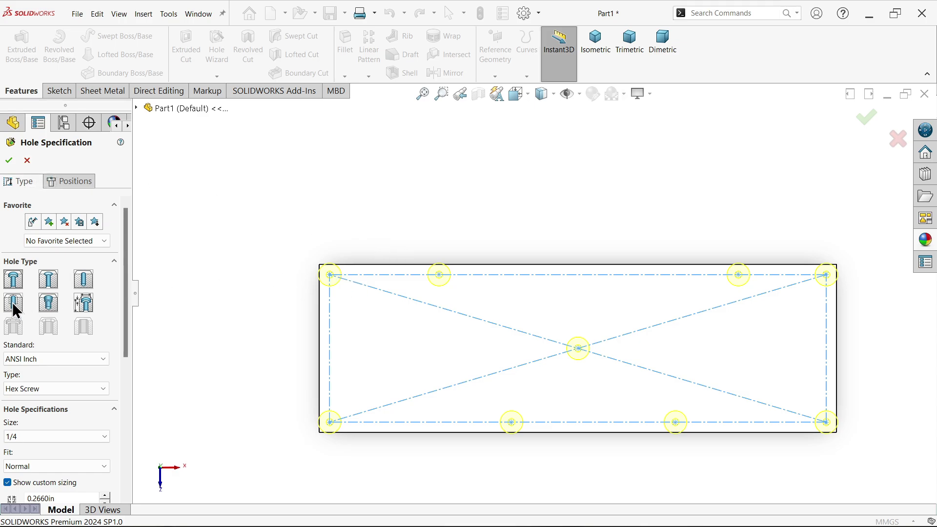
pyautogui.click(28, 363)
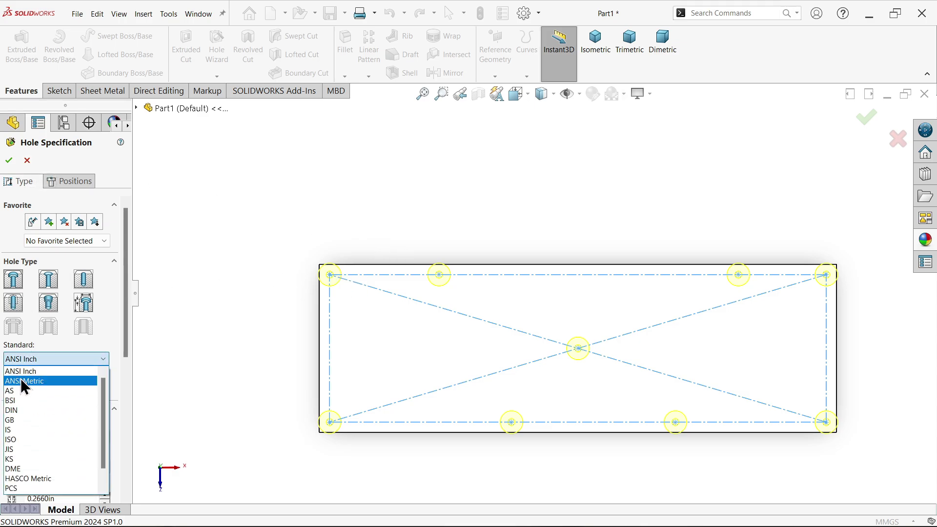
pyautogui.click(24, 380)
pyautogui.moveTo(128, 341); pyautogui.dragTo(112, 385)
pyautogui.click(40, 292)
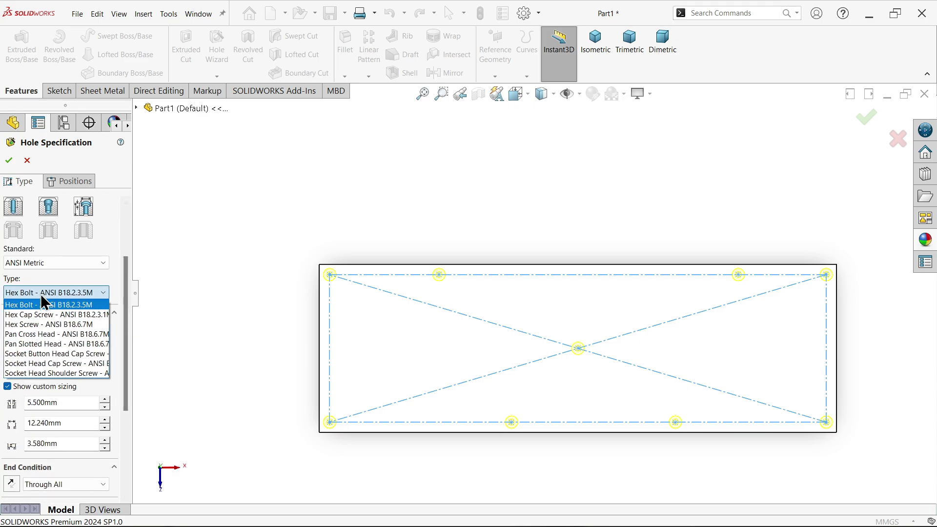
pyautogui.click(37, 325)
pyautogui.click(23, 340)
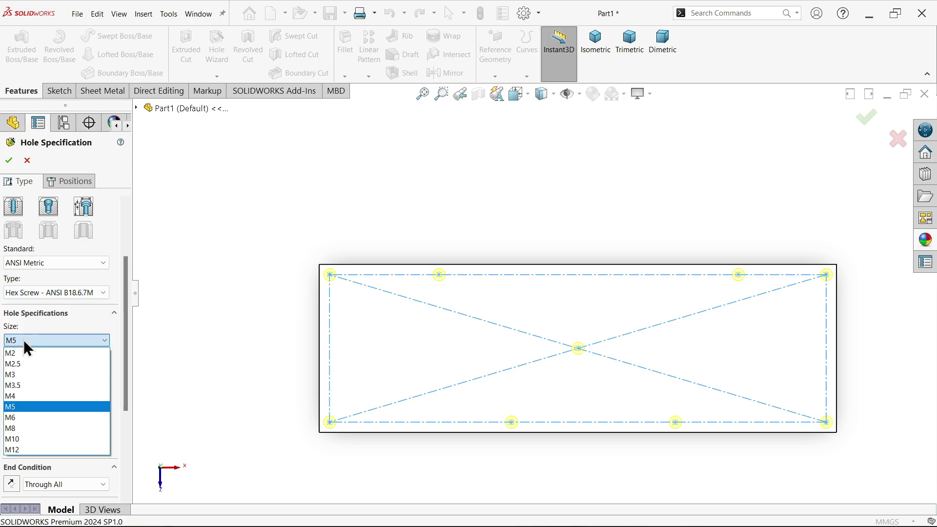
pyautogui.click(57, 342)
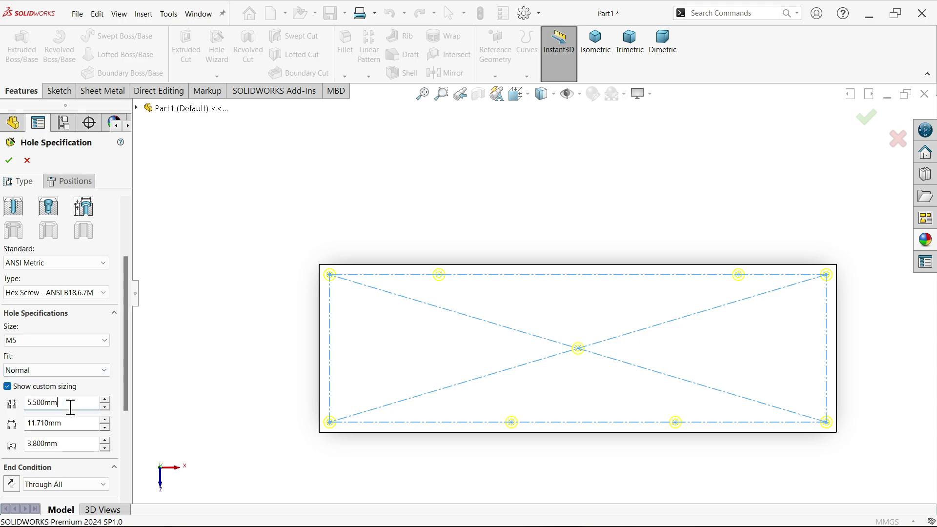
# - Customize the counterbore hole sizing to a 6.76 mm through hole and a 22.23 mm counterbore 55.88 mm deep
pyautogui.moveTo(70, 407); pyautogui.dragTo(15, 399)
pyautogui.moveTo(71, 422); pyautogui.dragTo(15, 417)
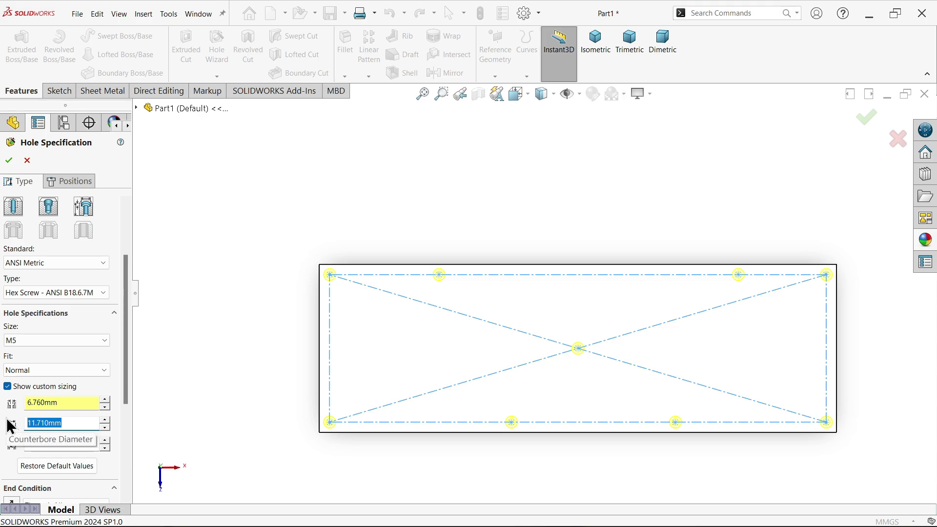
pyautogui.write('22.23')
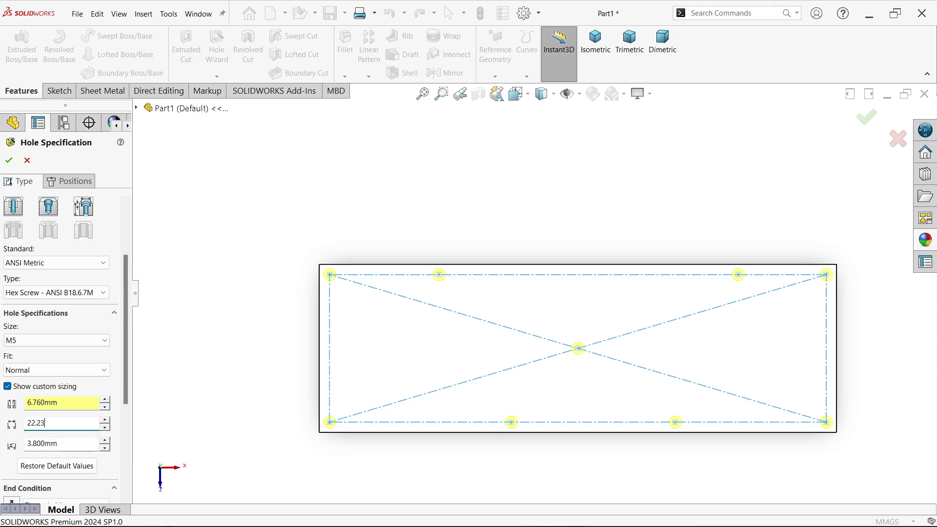
pyautogui.click(64, 444)
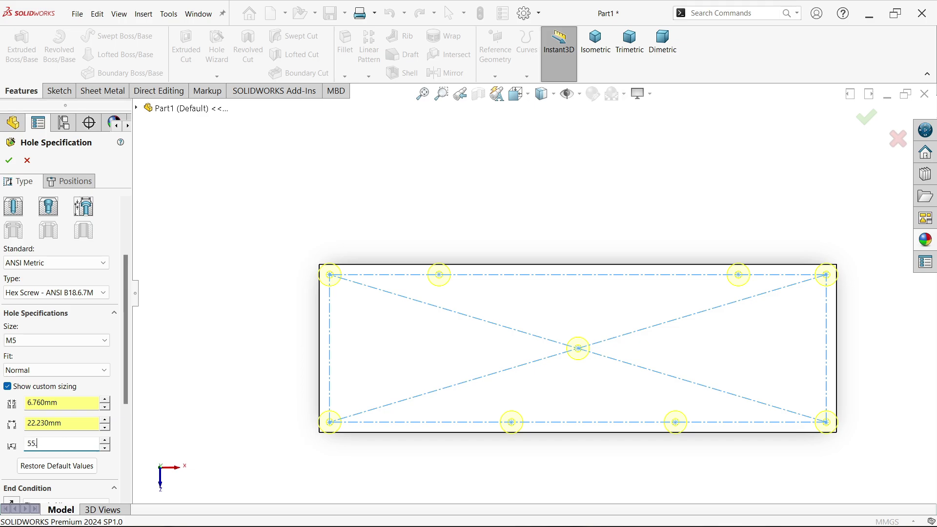
pyautogui.press('Return')
pyautogui.moveTo(125, 337); pyautogui.dragTo(122, 409)
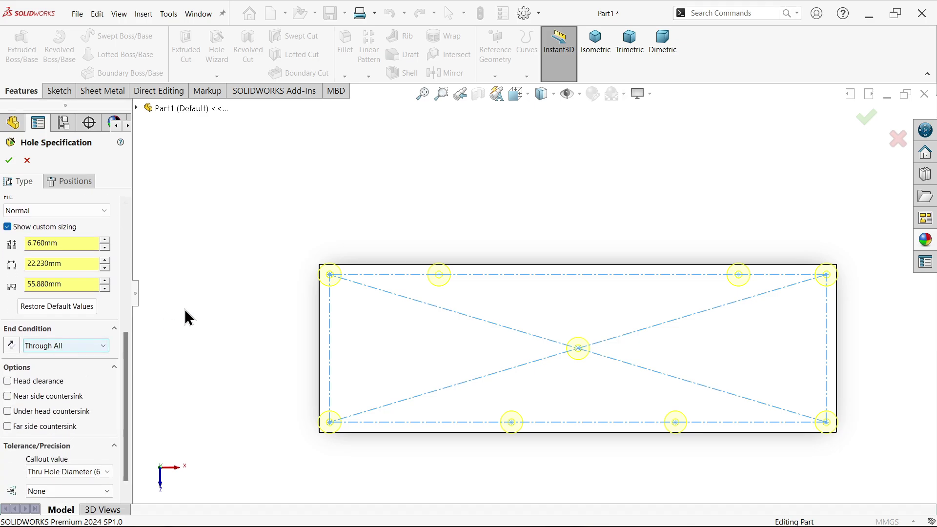
# - Check the hole positions at the existing sketch points without adding new ones and complete the counterbored hole feature
pyautogui.click(600, 56)
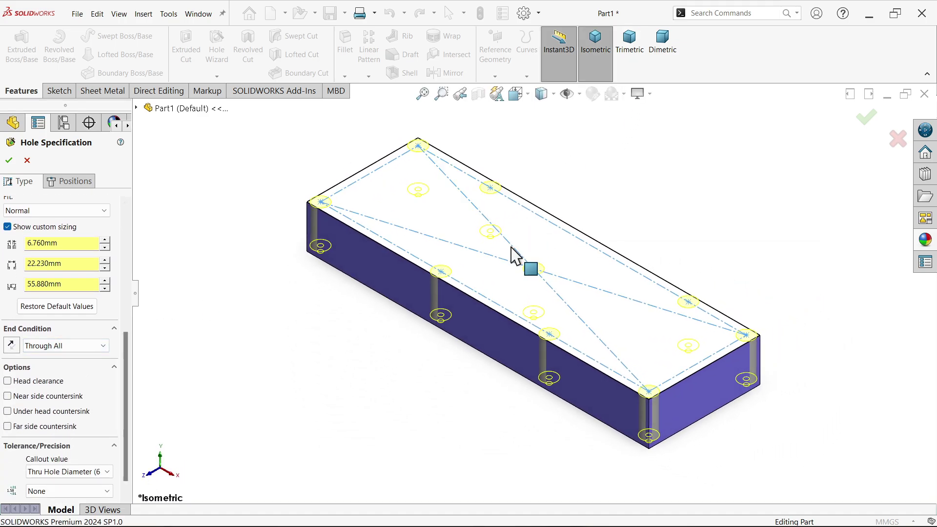
pyautogui.click(82, 181)
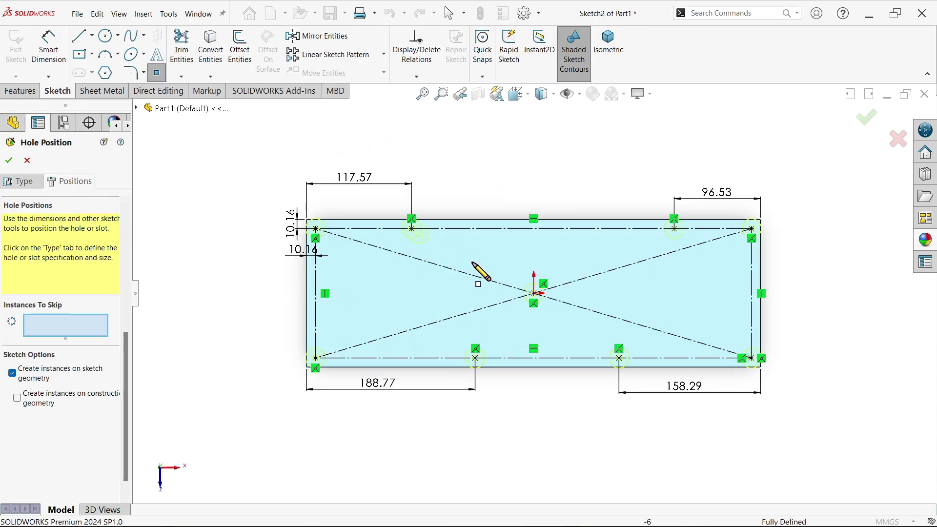
pyautogui.rightClick(518, 137)
pyautogui.click(555, 152)
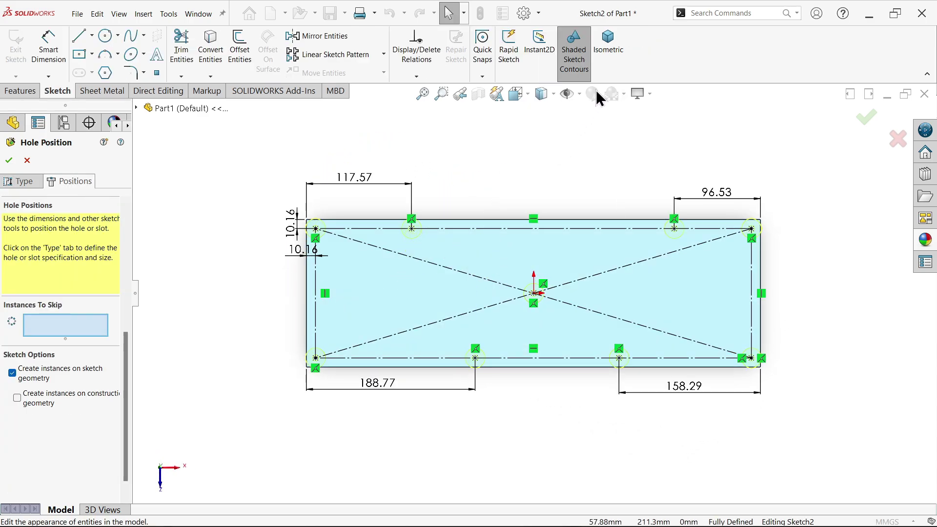
pyautogui.click(610, 46)
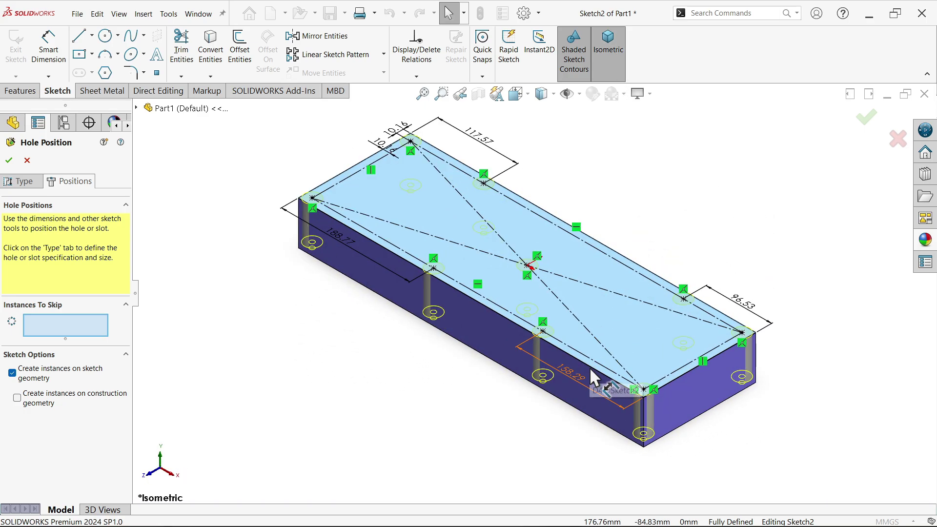
pyautogui.moveTo(590, 367); pyautogui.dragTo(518, 396, button='middle')
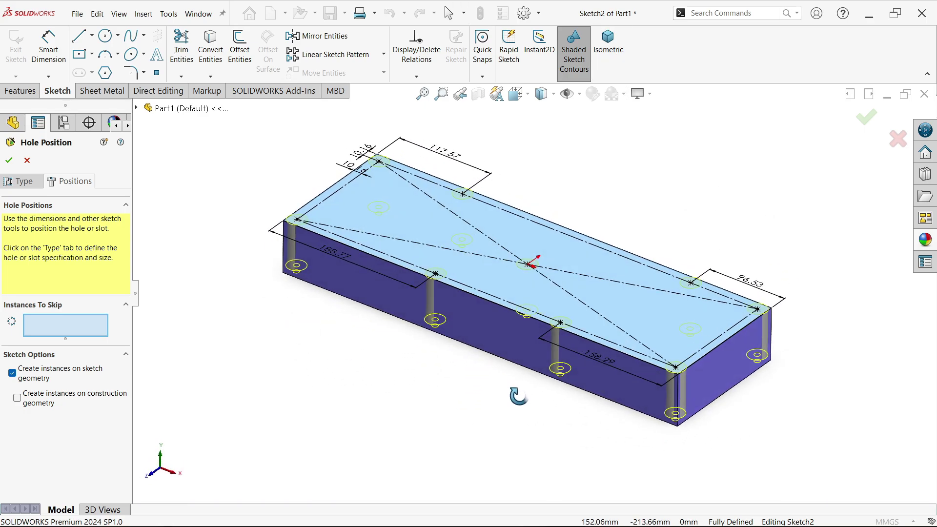
pyautogui.press('Escape')
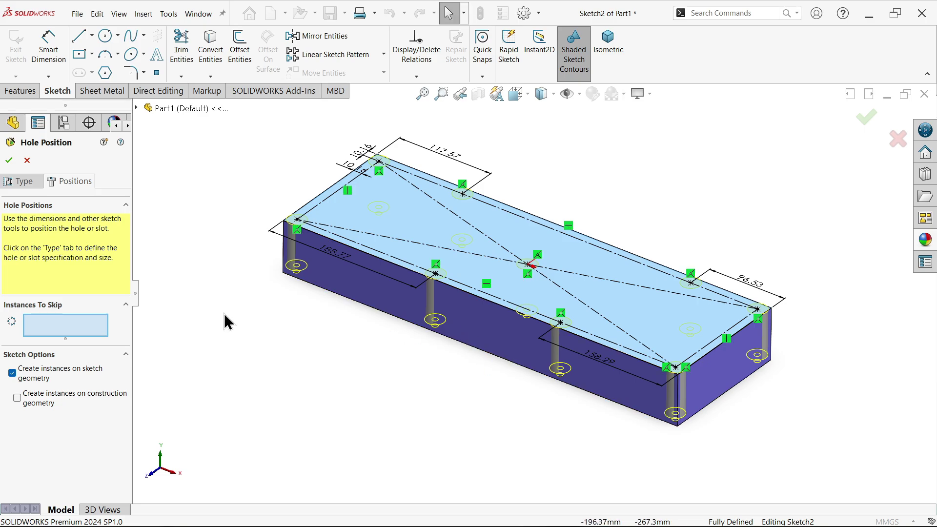
pyautogui.click(9, 160)
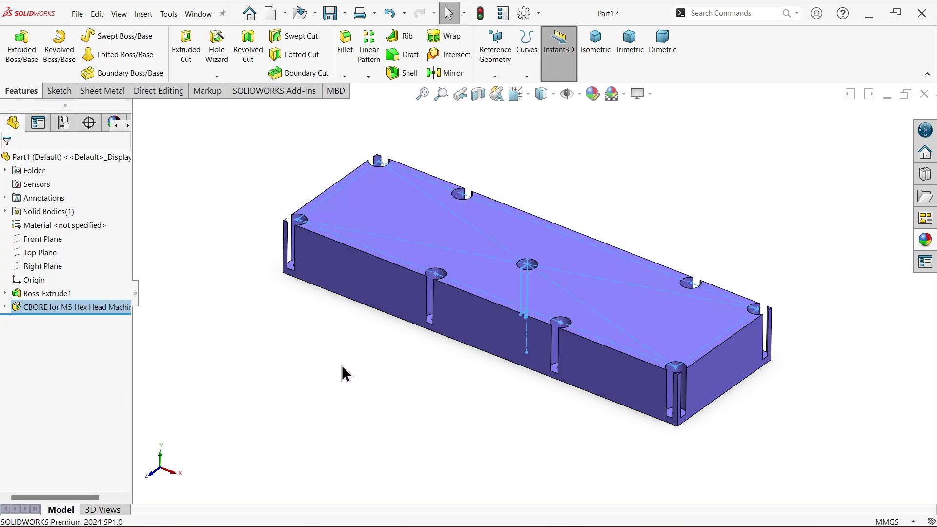
# - Examine the radius and position dimensions of the U-shaped cutouts in the valve cover drawing image and return to SOLIDWORKS
pyautogui.moveTo(469, 388)
pyautogui.mouseDown(button='middle')
pyautogui.moveTo(469, 487)
pyautogui.moveTo(471, 361)
pyautogui.moveTo(484, 373)
pyautogui.moveTo(462, 376)
pyautogui.mouseUp(button='middle')
pyautogui.hotkey('alt', 'Tab')
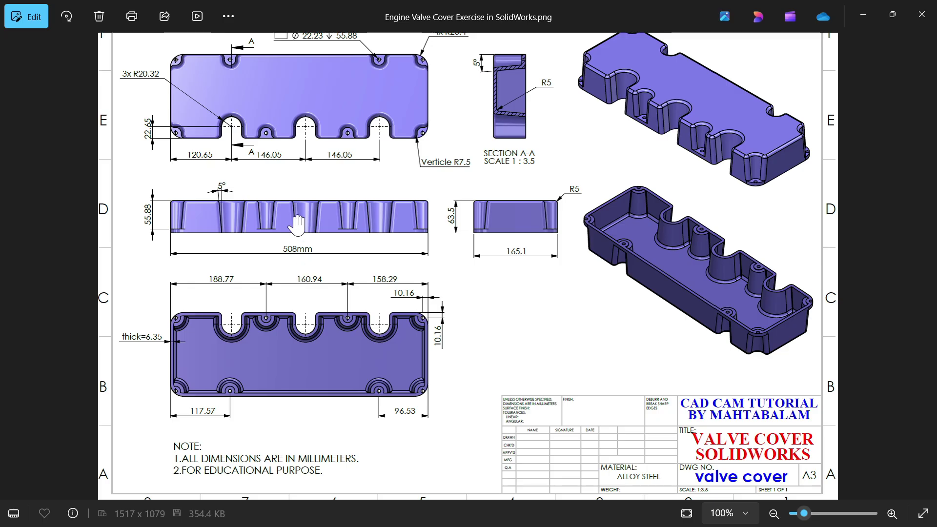
pyautogui.scroll(3, 298, 130)
pyautogui.moveTo(156, 152)
pyautogui.mouseDown()
pyautogui.moveTo(210, 207)
pyautogui.moveTo(229, 249)
pyautogui.mouseUp()
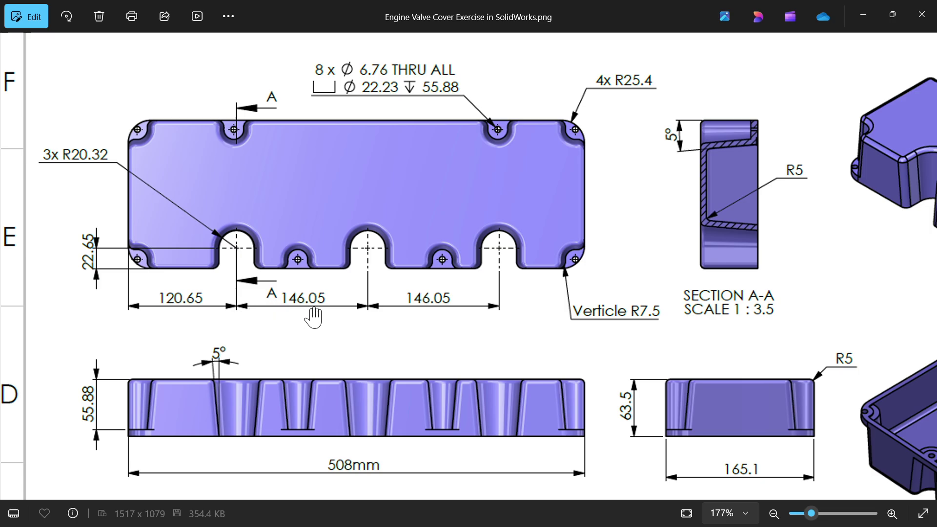
pyautogui.click(863, 15)
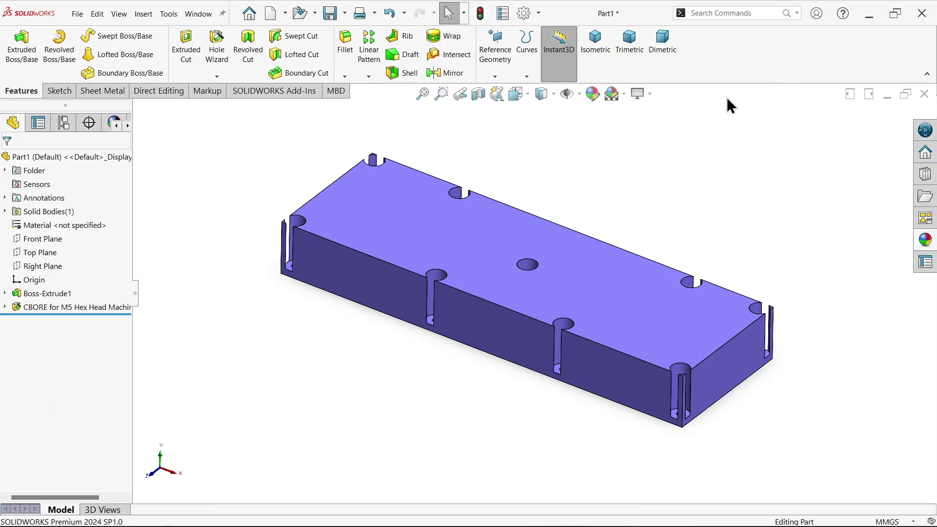
# - Sketch a vertical straight slot about 58 mm wide on the block's upper face, ending its centerline on the front edge between the first two holes
pyautogui.click(388, 229)
pyautogui.click(430, 204)
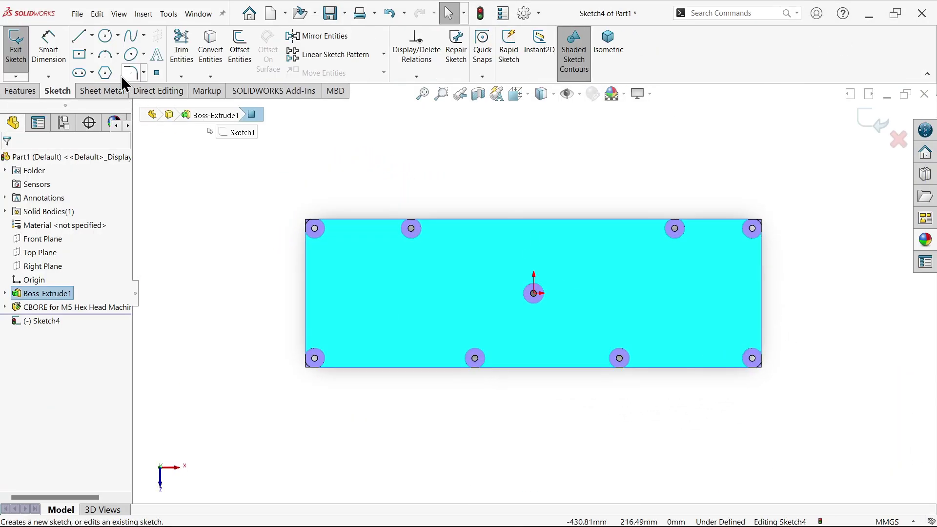
pyautogui.click(92, 73)
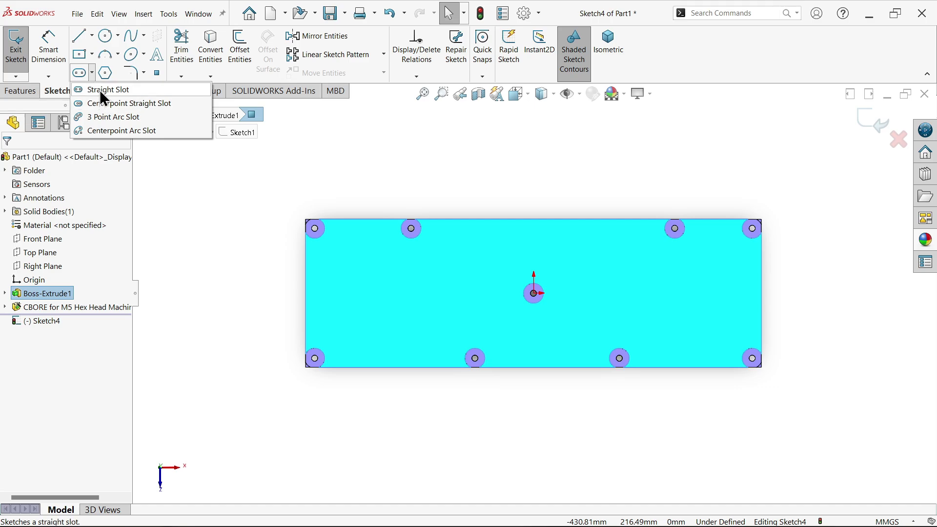
pyautogui.click(98, 88)
pyautogui.scroll(-4, 395, 398)
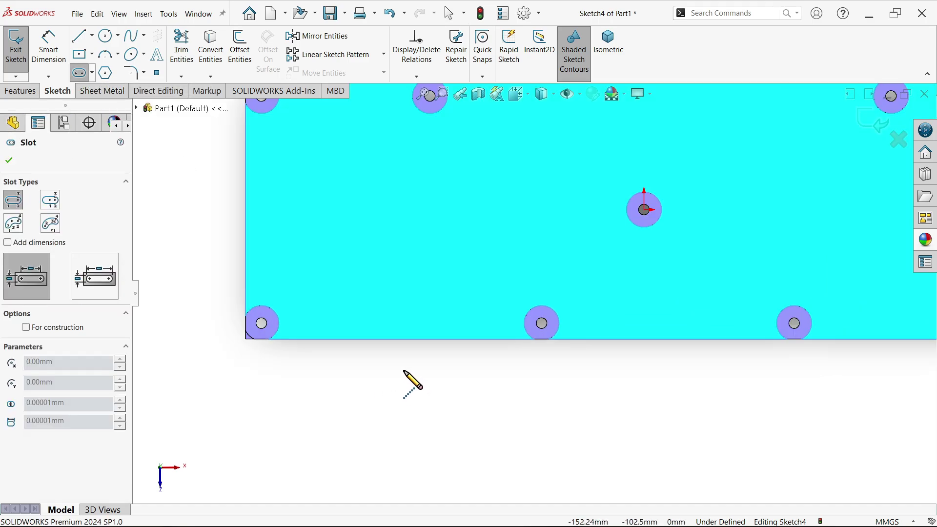
pyautogui.click(389, 306)
pyautogui.click(388, 331)
pyautogui.click(443, 362)
# - Dimension the slot's width between its two straight sides at 40.64 mm
pyautogui.click(49, 46)
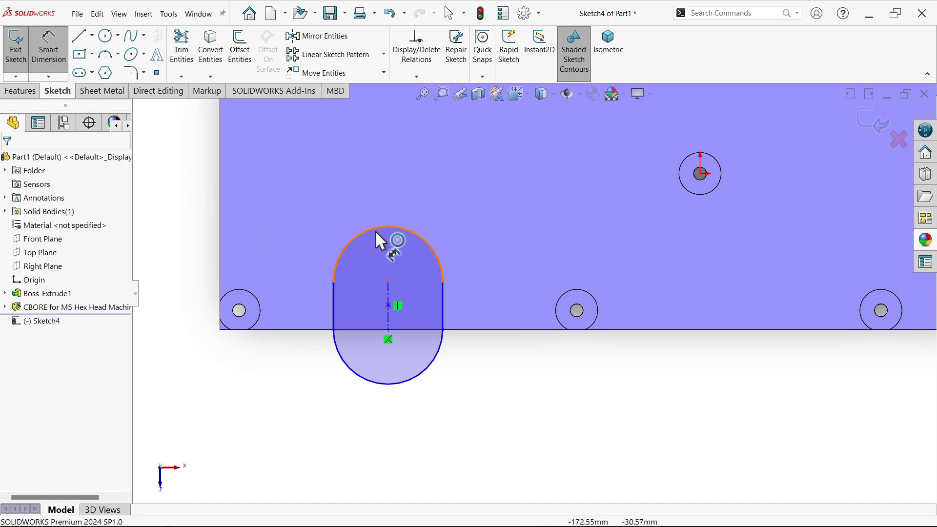
pyautogui.click(339, 293)
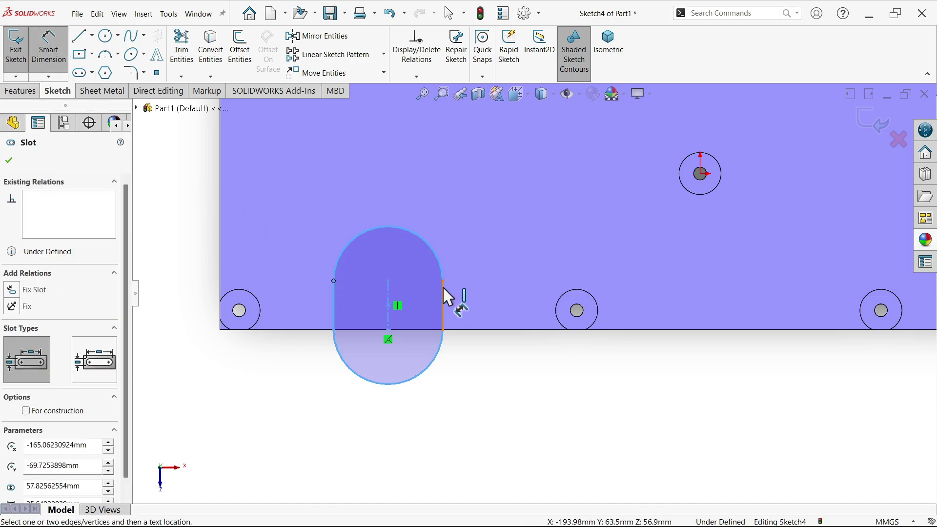
pyautogui.click(443, 281)
pyautogui.click(389, 197)
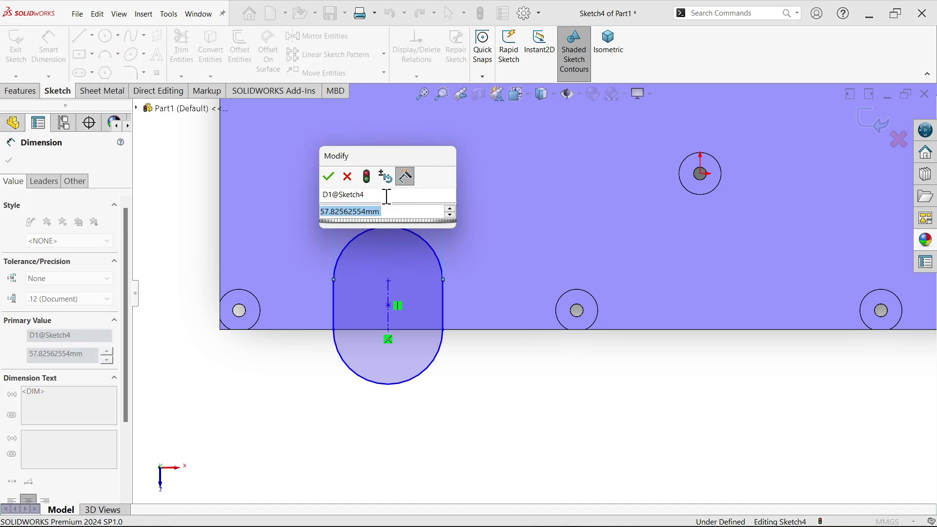
pyautogui.write('40.')
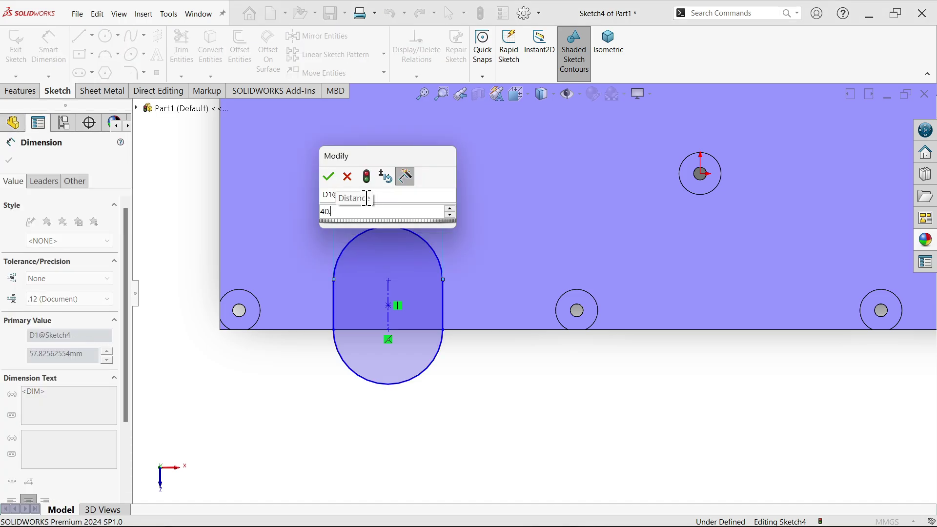
pyautogui.write('64')
pyautogui.press('Return')
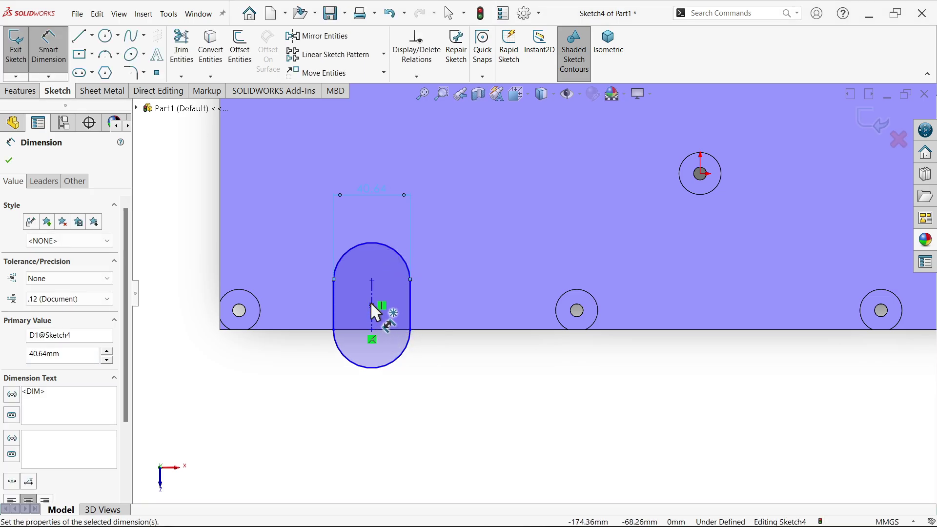
# - Dimension the slot's center at 120.65 mm from the block's left edge
pyautogui.click(372, 304)
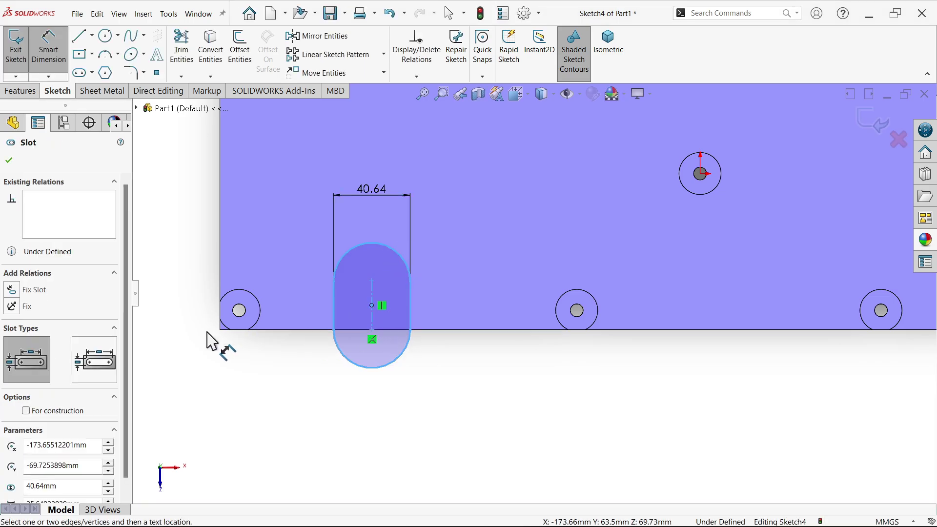
pyautogui.click(225, 267)
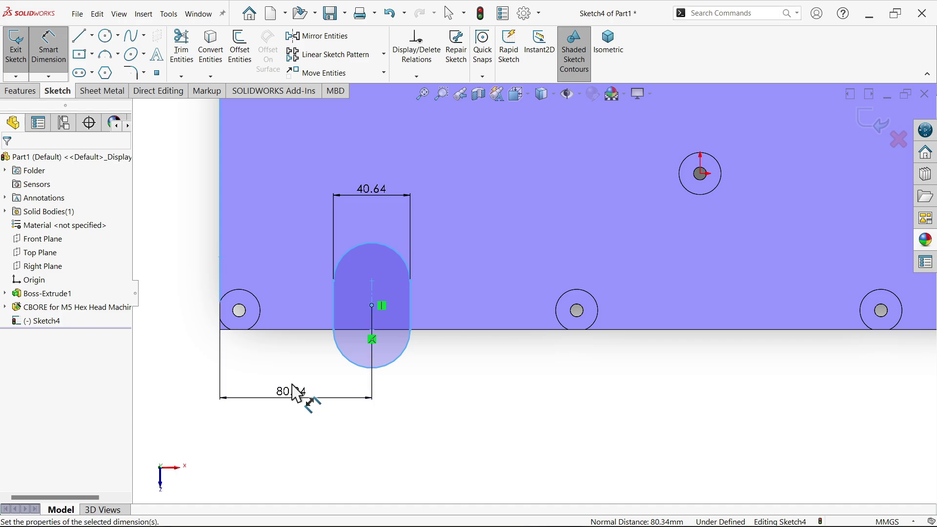
pyautogui.click(296, 390)
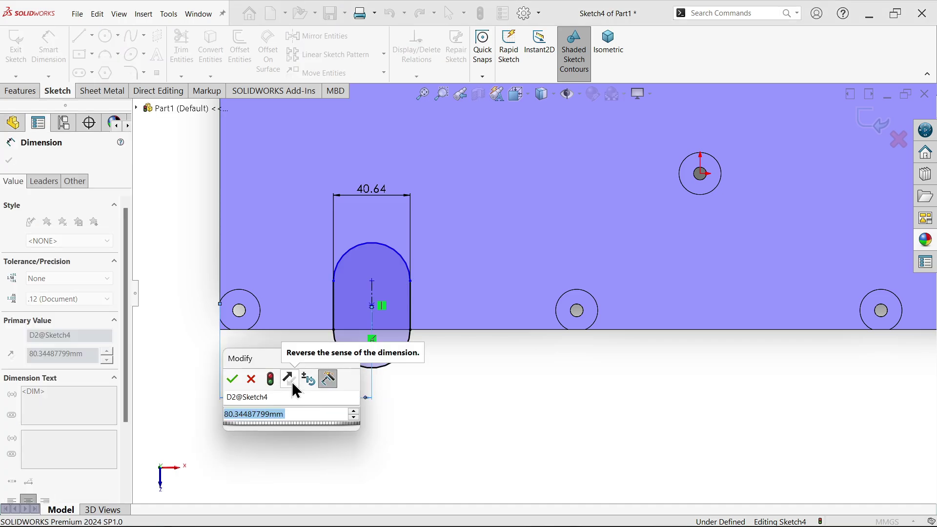
pyautogui.write('126')
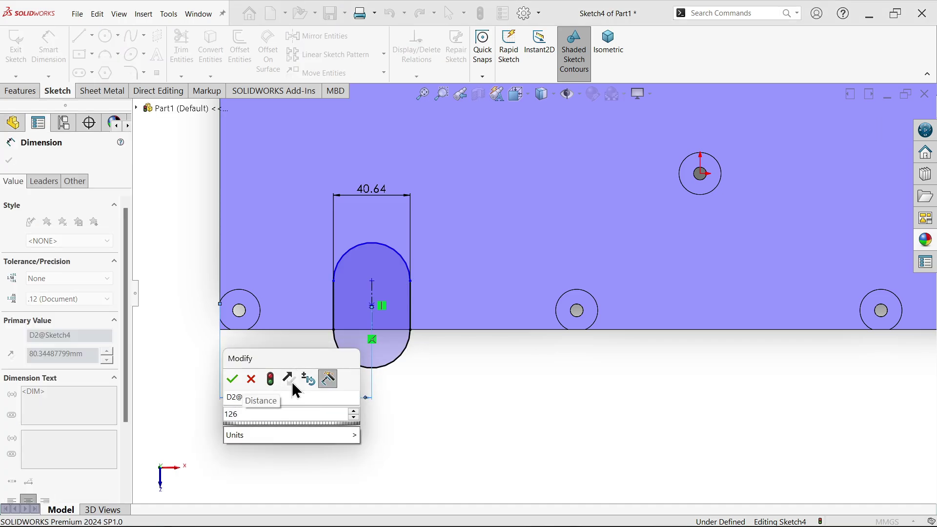
pyautogui.write('.')
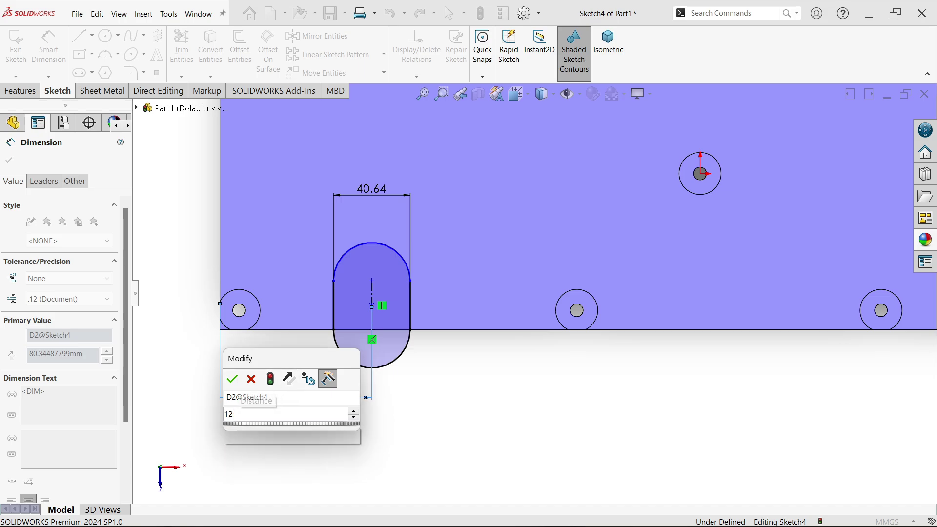
pyautogui.press('BackSpace')
pyautogui.press('BackSpace')
pyautogui.write('0.65')
pyautogui.click(233, 379)
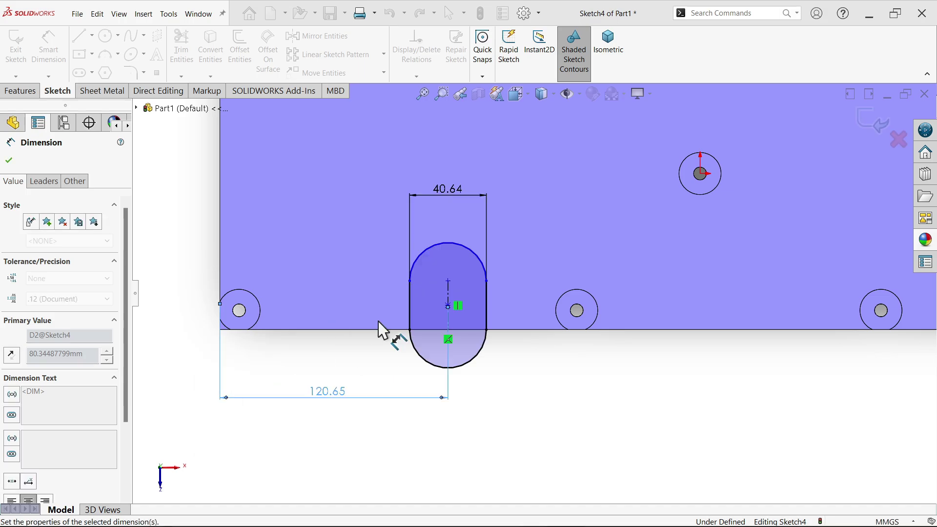
# - Dimension the slot's upper arc center at 22.65 mm from the block's front edge and finish dimensioning
pyautogui.scroll(-2, 391, 325)
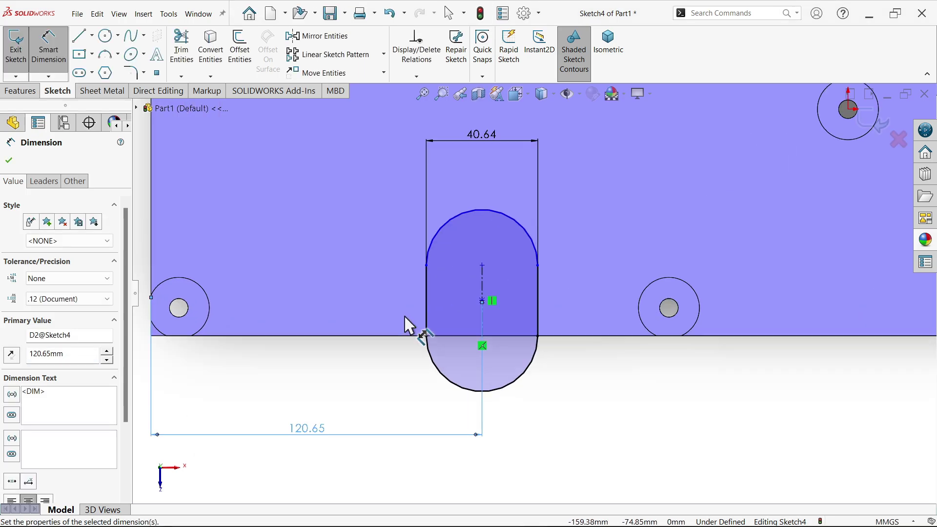
pyautogui.click(482, 265)
pyautogui.click(459, 336)
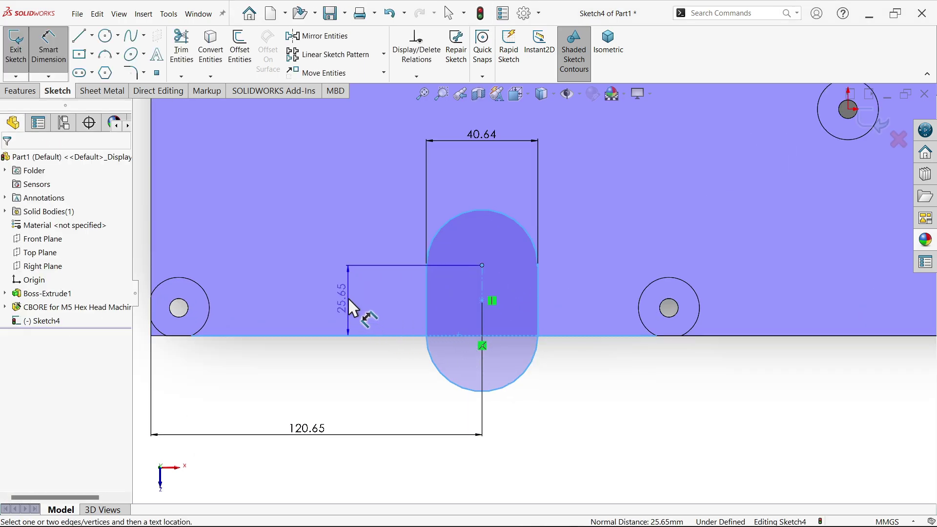
pyautogui.click(347, 297)
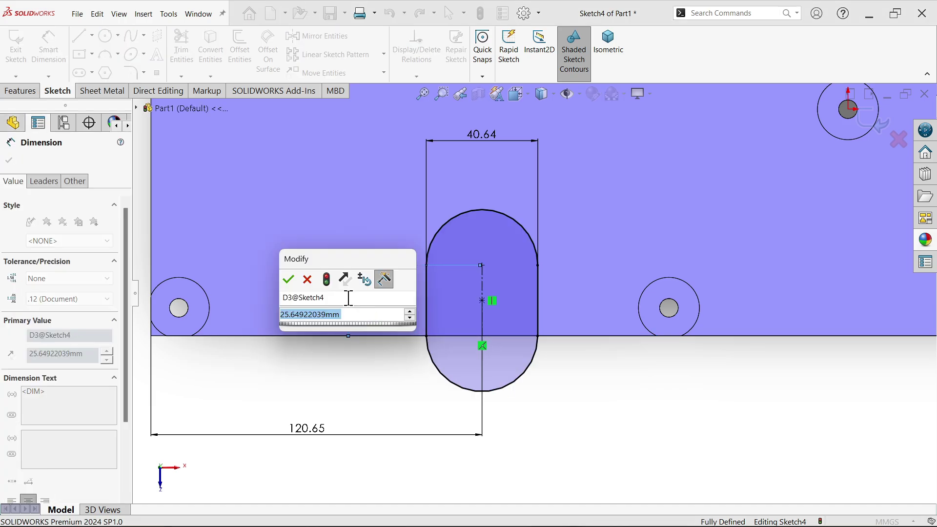
pyautogui.write('22.65')
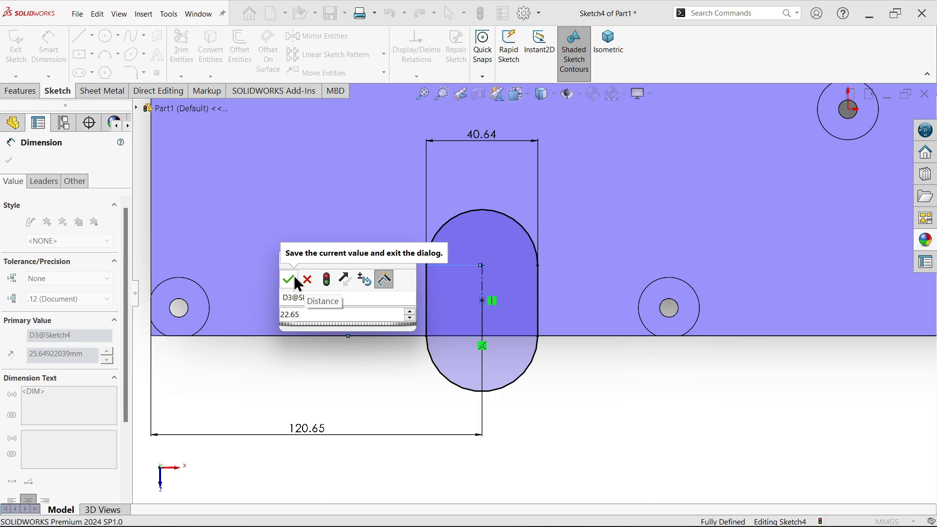
pyautogui.click(287, 278)
pyautogui.scroll(-5, 429, 317)
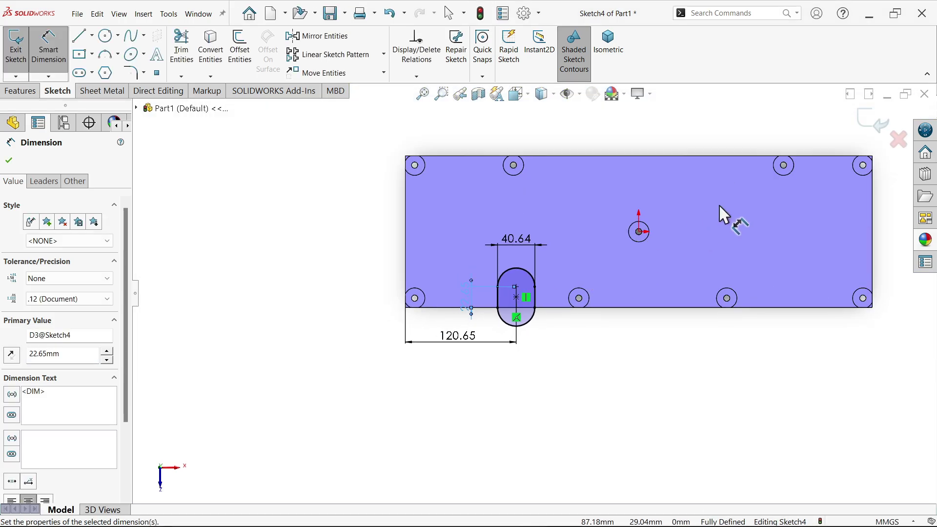
pyautogui.scroll(2, 647, 215)
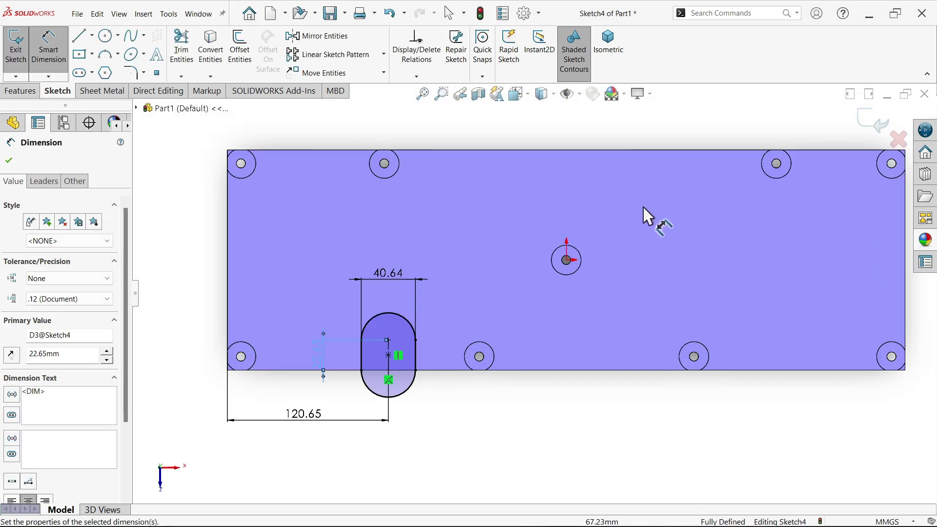
pyautogui.click(9, 161)
pyautogui.moveTo(534, 360); pyautogui.dragTo(548, 268, button='middle')
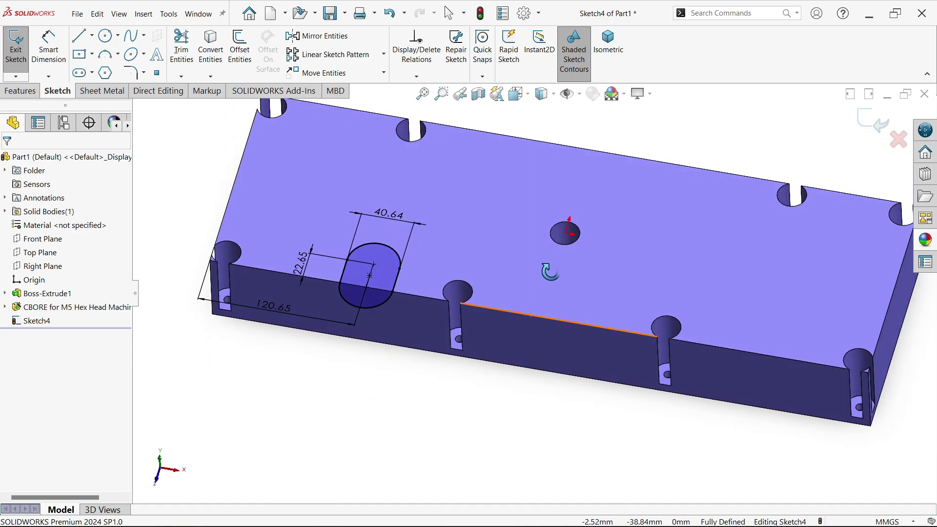
# - Cut the dimensioned slot sketch Through All the block to form the first U-shaped side cutout
pyautogui.click(21, 94)
pyautogui.click(190, 48)
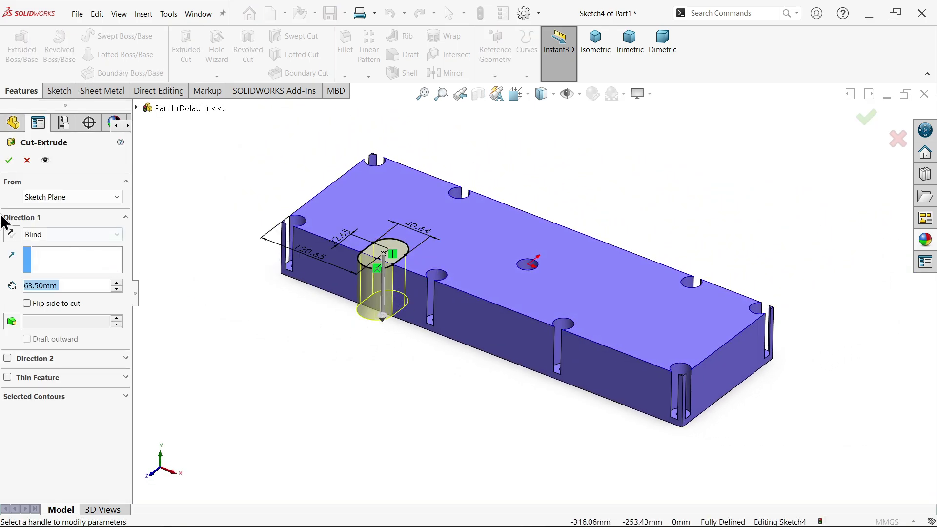
pyautogui.click(49, 235)
pyautogui.click(51, 256)
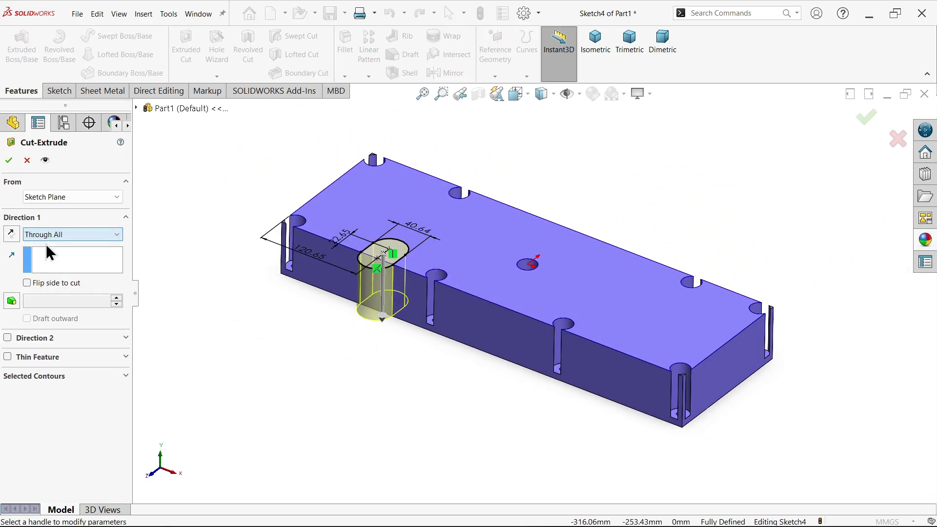
pyautogui.click(9, 160)
# - Edit the M5 counterbore feature's hole positions and delete the sketch point at the block's center to remove the middle hole
pyautogui.scroll(-5, 572, 268)
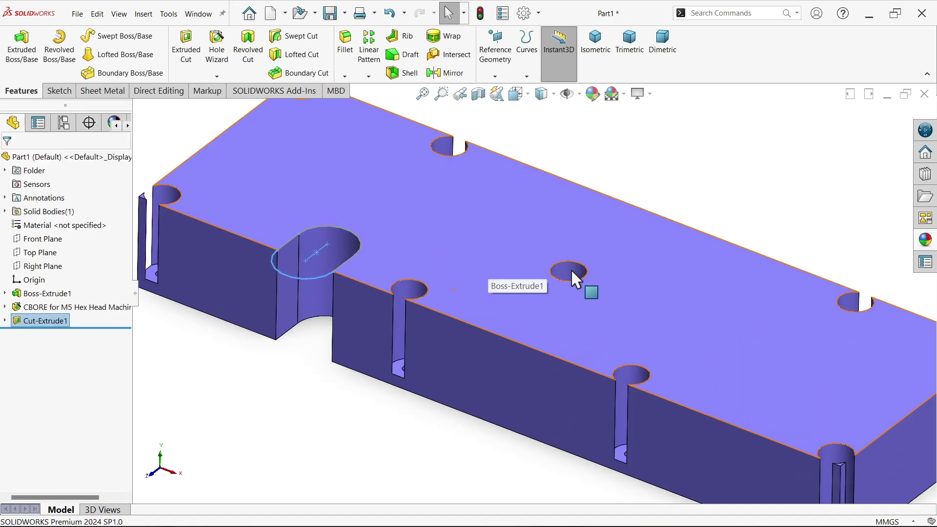
pyautogui.click(30, 307)
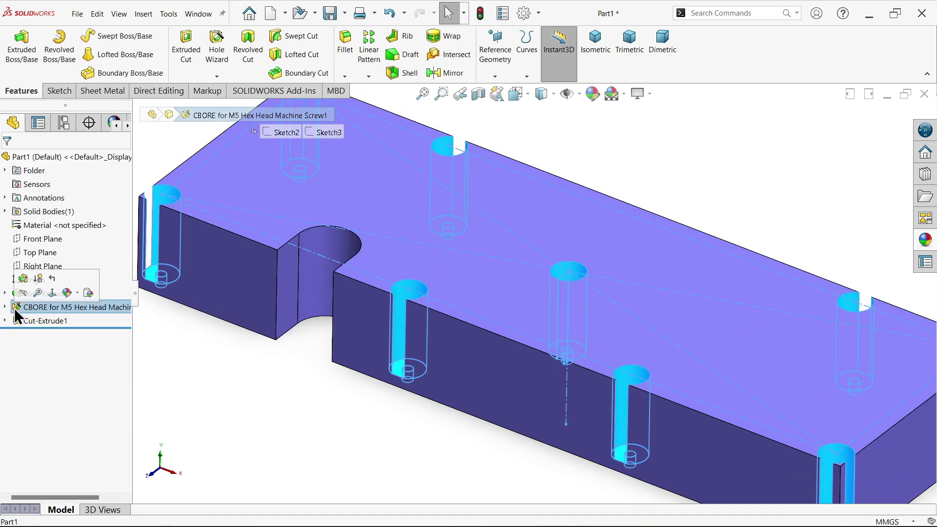
pyautogui.click(23, 278)
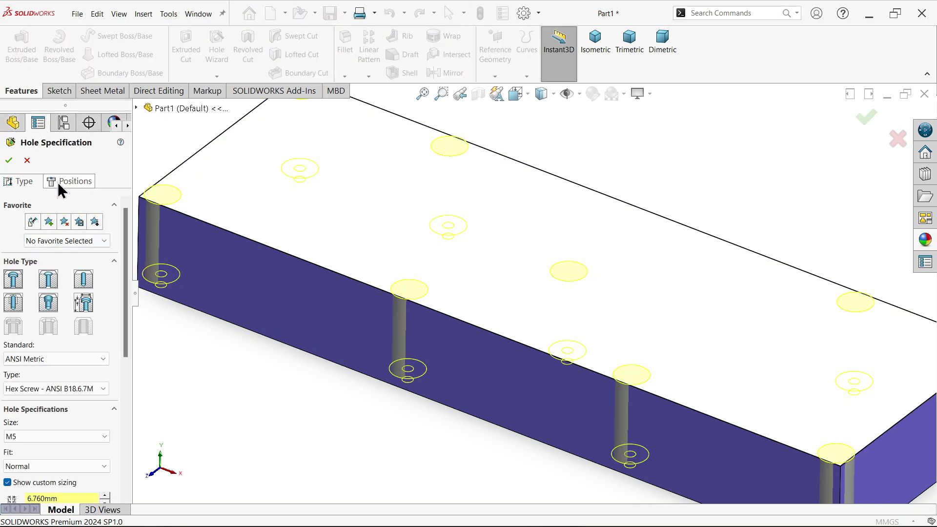
pyautogui.click(74, 181)
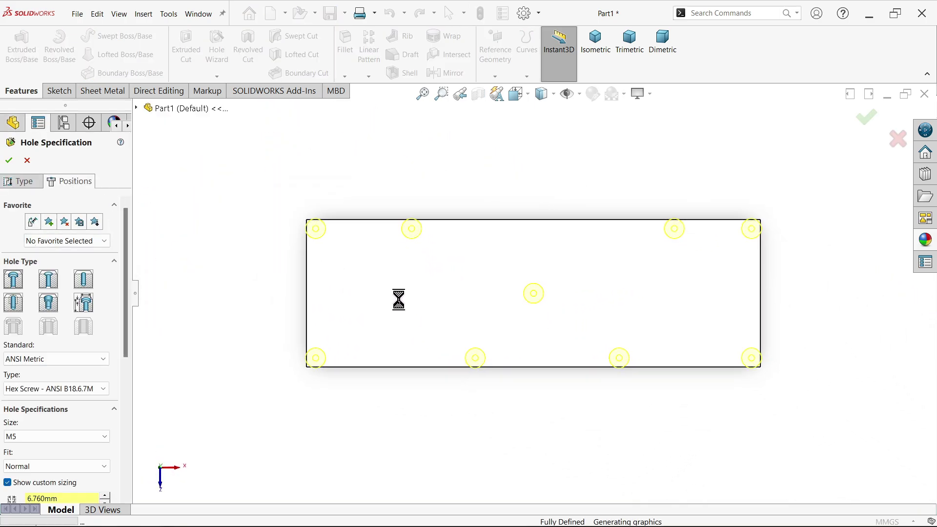
pyautogui.rightClick(587, 169)
pyautogui.click(592, 168)
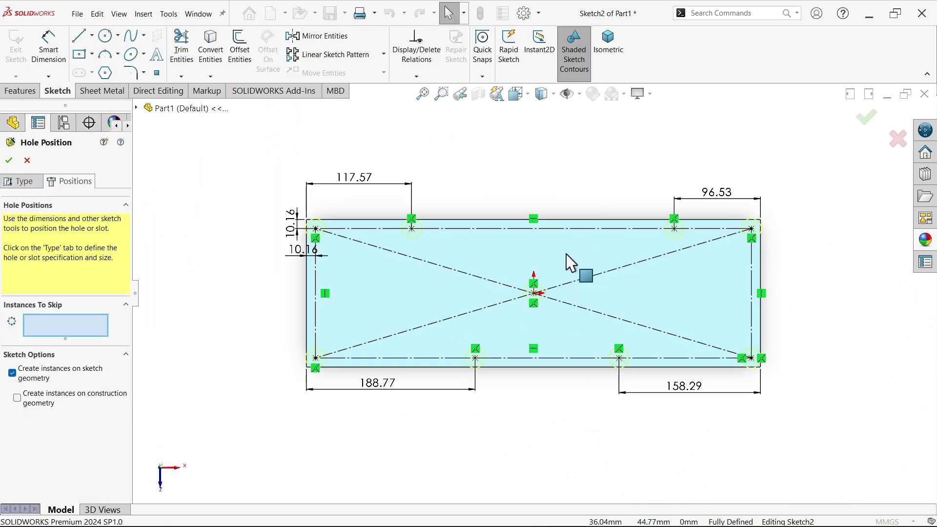
pyautogui.scroll(-1, 570, 263)
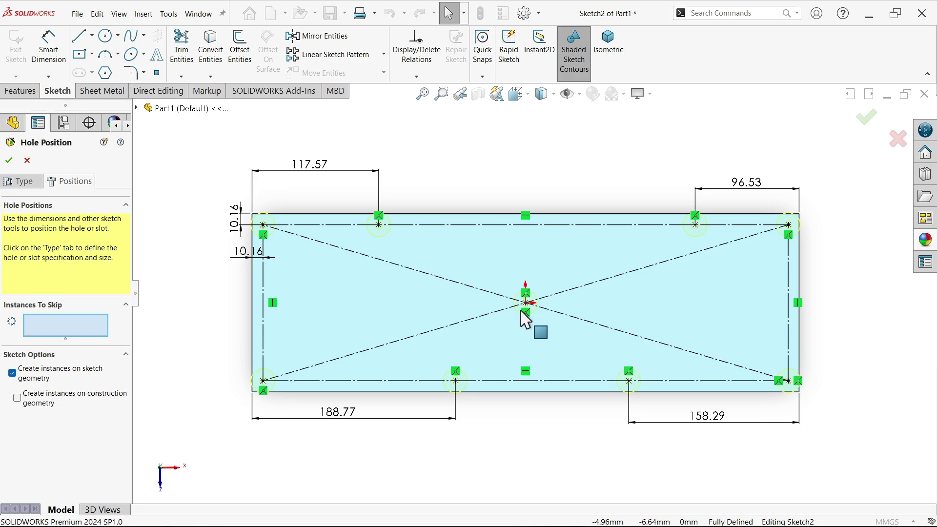
pyautogui.click(527, 305)
pyautogui.press('Escape')
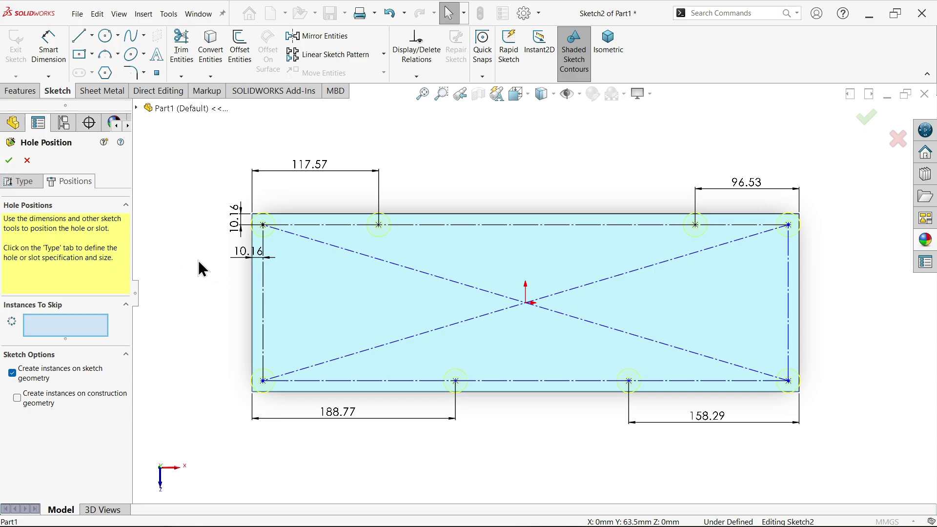
# - Dimension the front horizontal construction line at 10.16 mm from the block's front edge and apply the edited hole positions
pyautogui.click(48, 49)
pyautogui.scroll(-4, 268, 377)
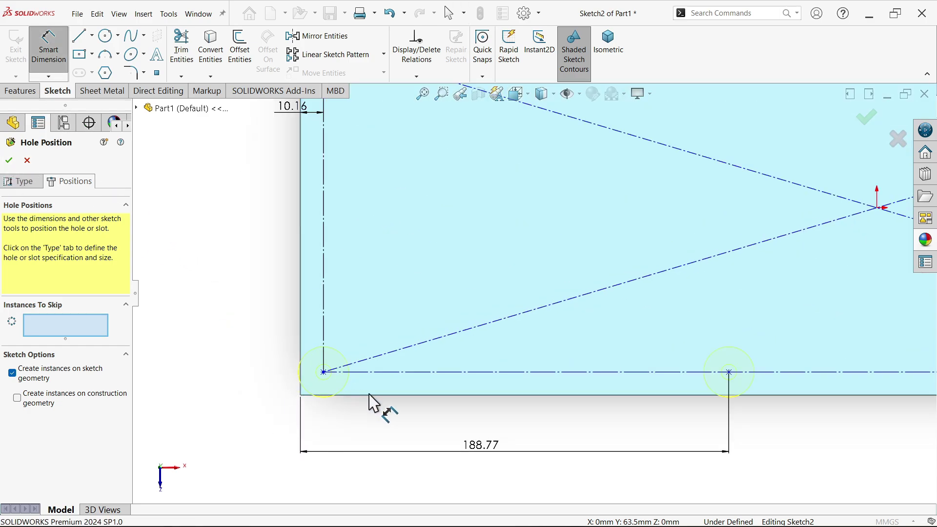
pyautogui.click(445, 396)
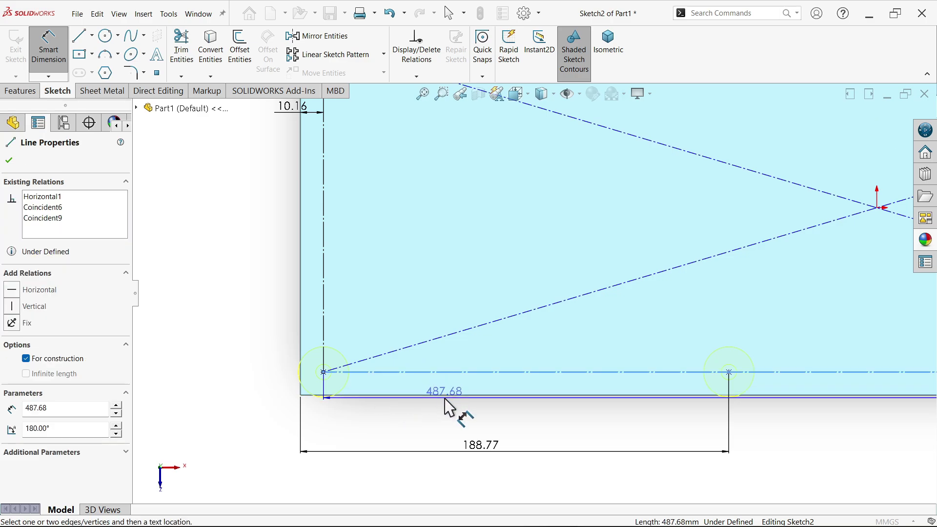
pyautogui.click(448, 372)
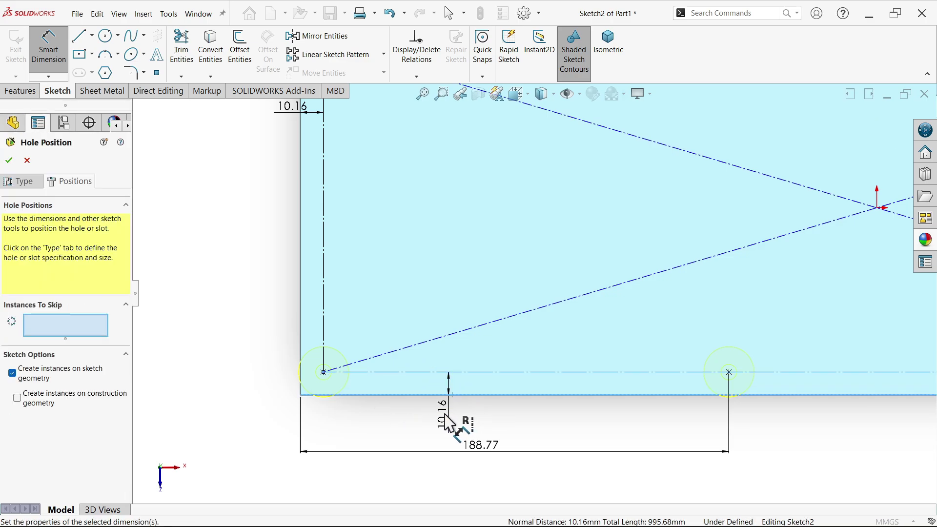
pyautogui.click(438, 415)
pyautogui.click(391, 395)
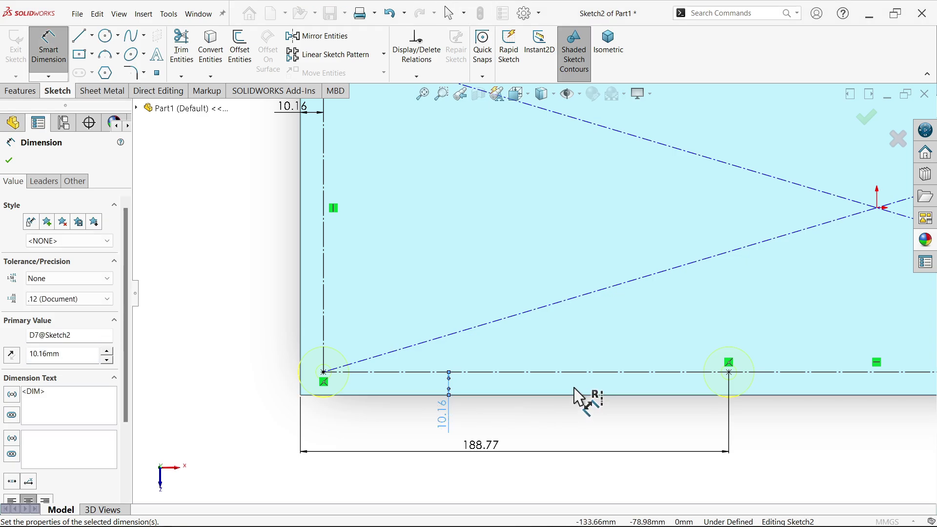
pyautogui.press('f')
pyautogui.scroll(-3, 764, 237)
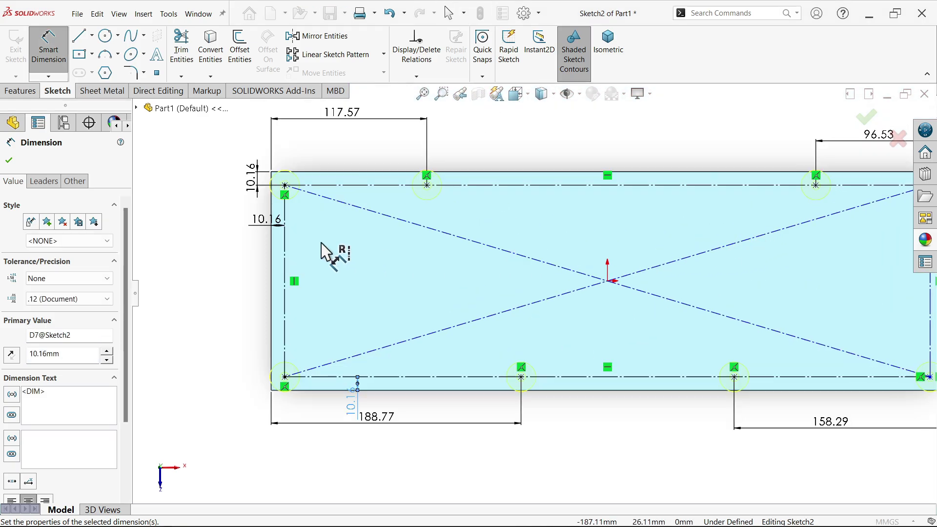
pyautogui.click(10, 161)
pyautogui.scroll(-3, 592, 351)
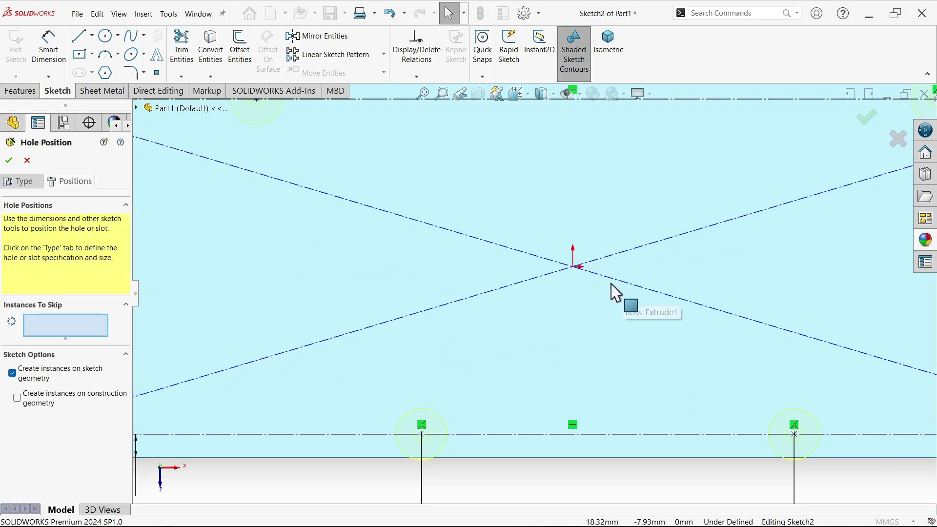
pyautogui.click(573, 268)
pyautogui.press('capslock')
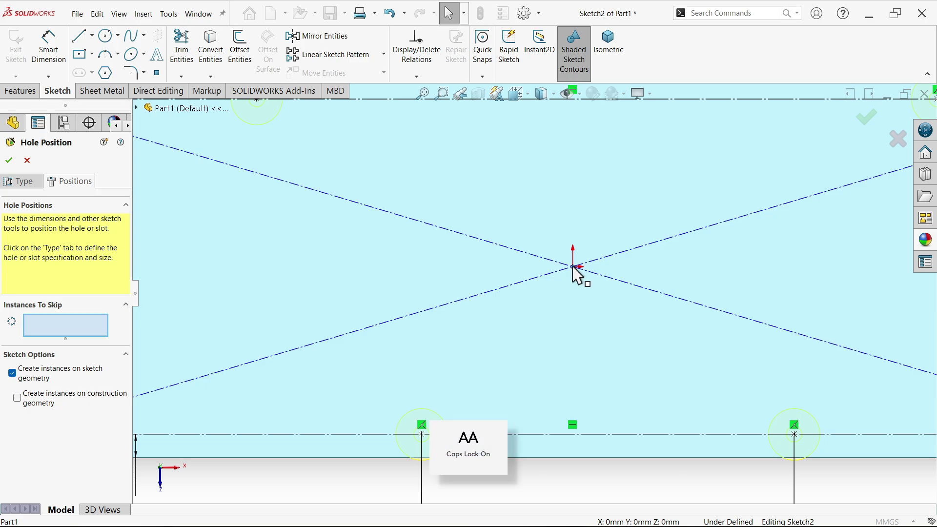
pyautogui.click(11, 161)
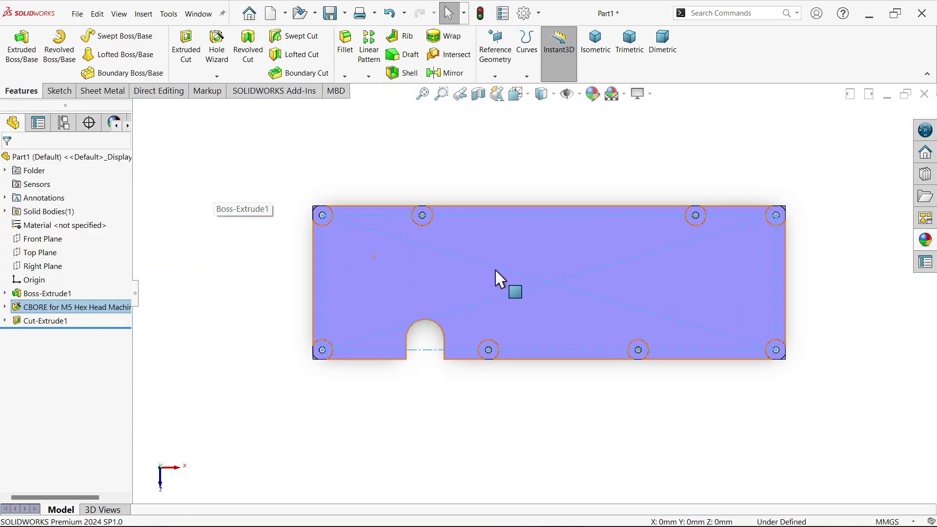
# - Set up a linear pattern along the block's upper front edge with 146.05 mm spacing, working in the isometric view
pyautogui.scroll(3, 513, 269)
pyautogui.click(596, 42)
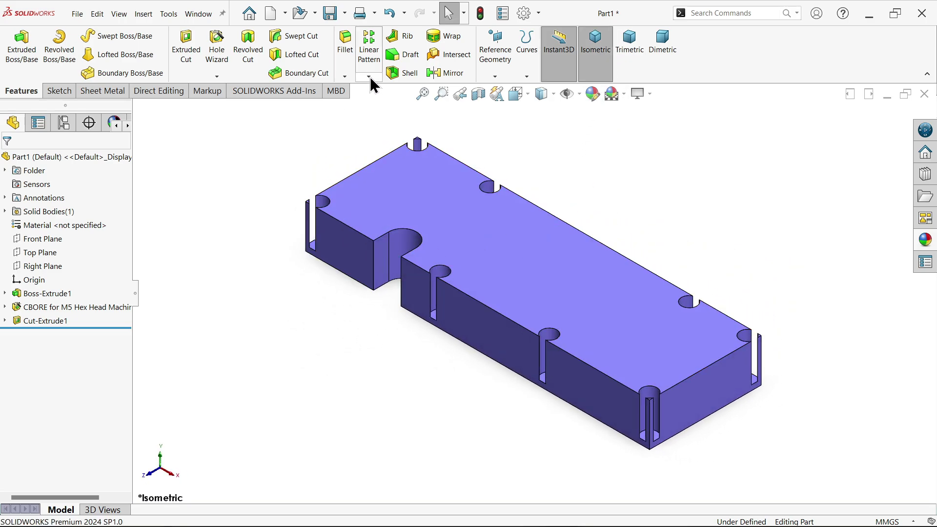
pyautogui.click(369, 77)
pyautogui.click(386, 91)
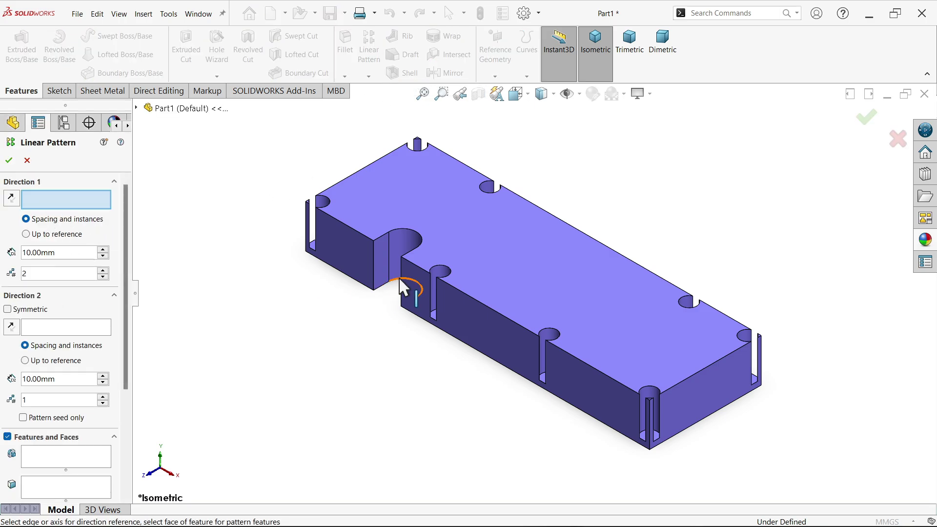
pyautogui.click(421, 269)
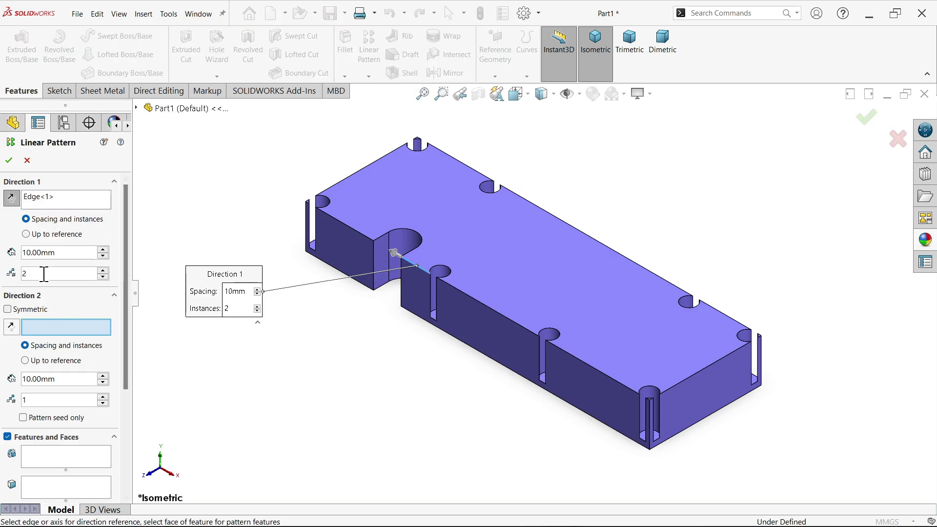
pyautogui.write('146')
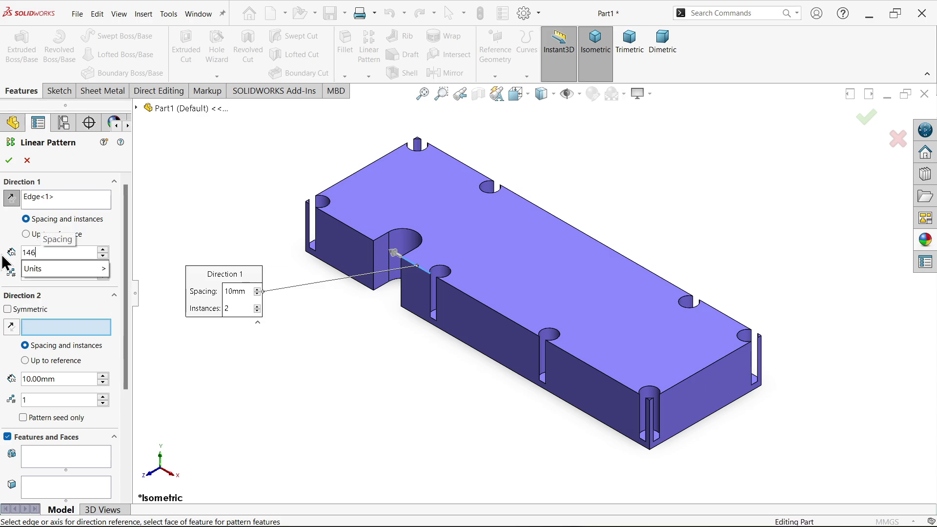
pyautogui.write('.05')
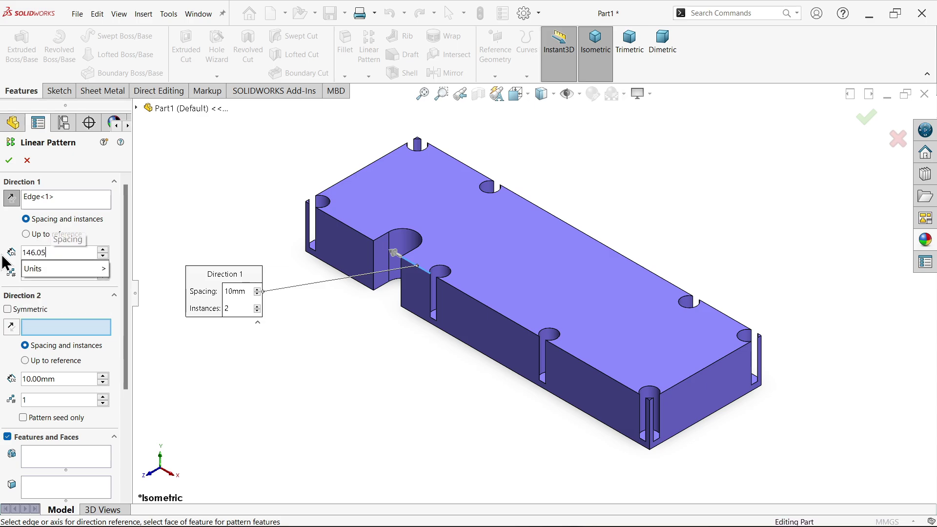
pyautogui.press('Return')
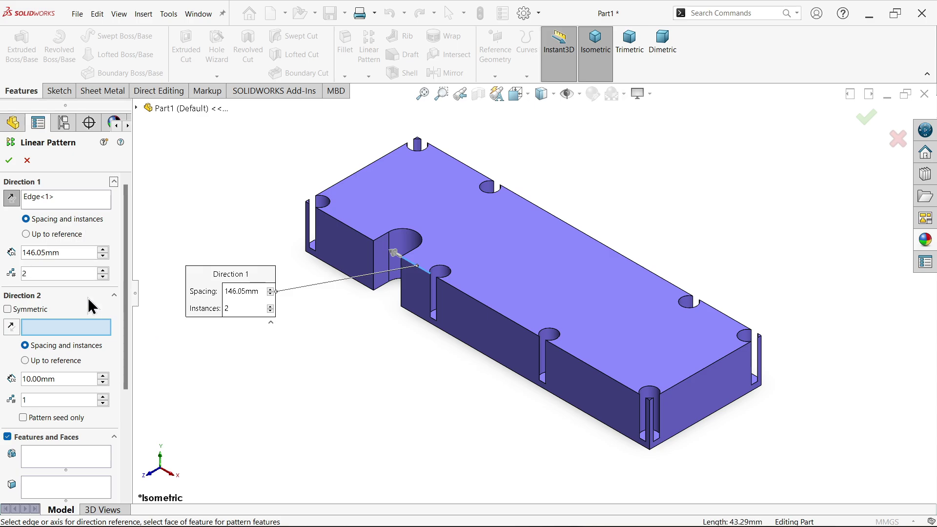
# - Pattern the U-shaped cutout in the reversed direction along the front side with 3 instances and apply the pattern
pyautogui.click(115, 295)
pyautogui.click(51, 340)
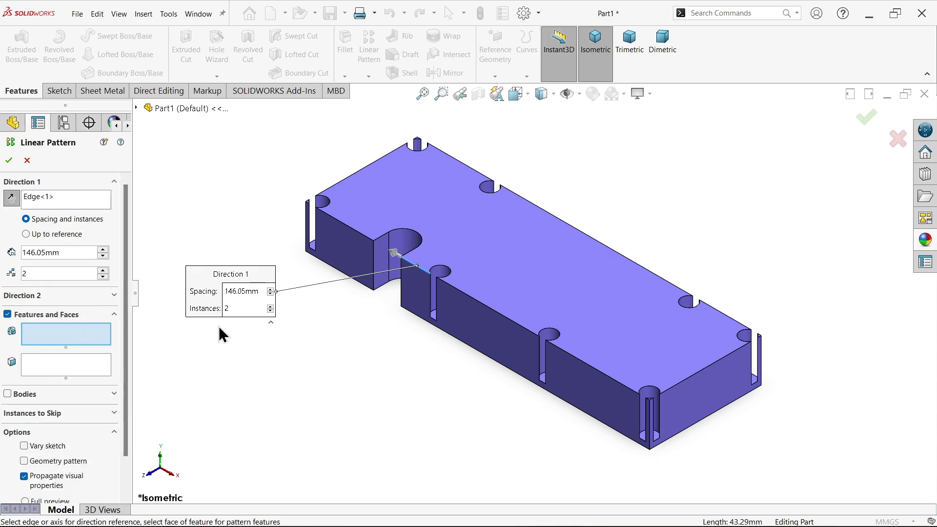
pyautogui.click(402, 251)
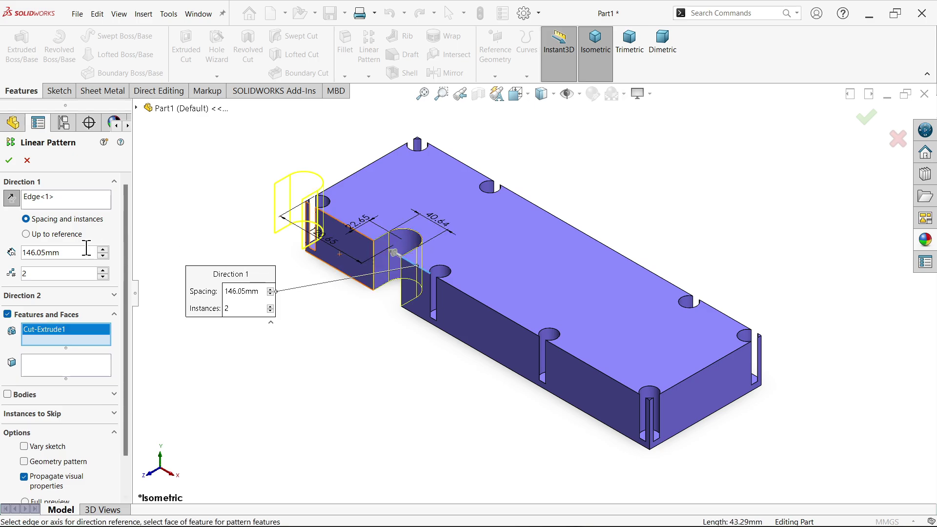
pyautogui.click(11, 197)
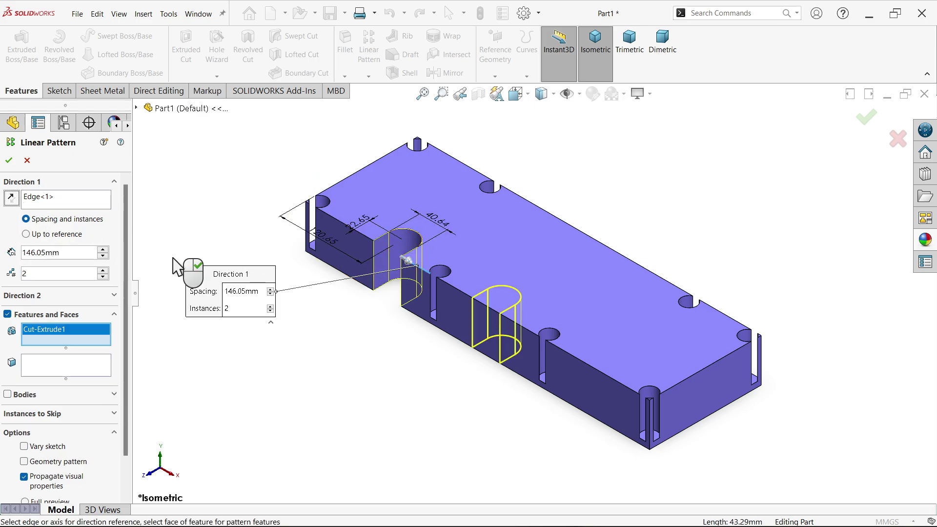
pyautogui.moveTo(225, 267); pyautogui.dragTo(239, 346, button='middle')
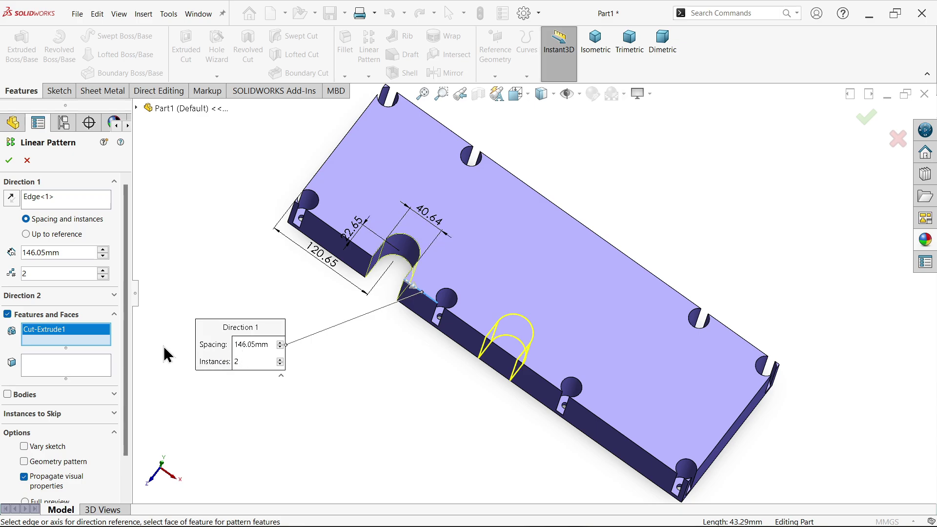
pyautogui.click(103, 270)
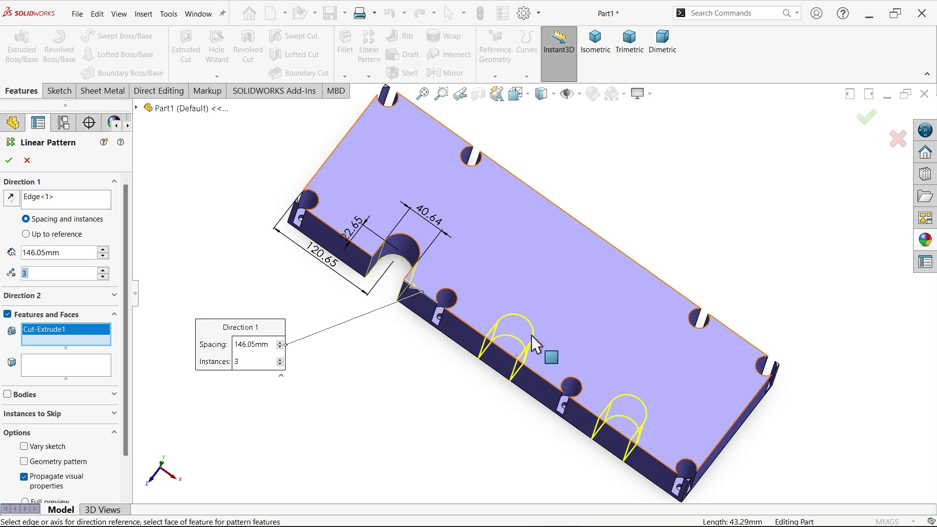
pyautogui.click(9, 162)
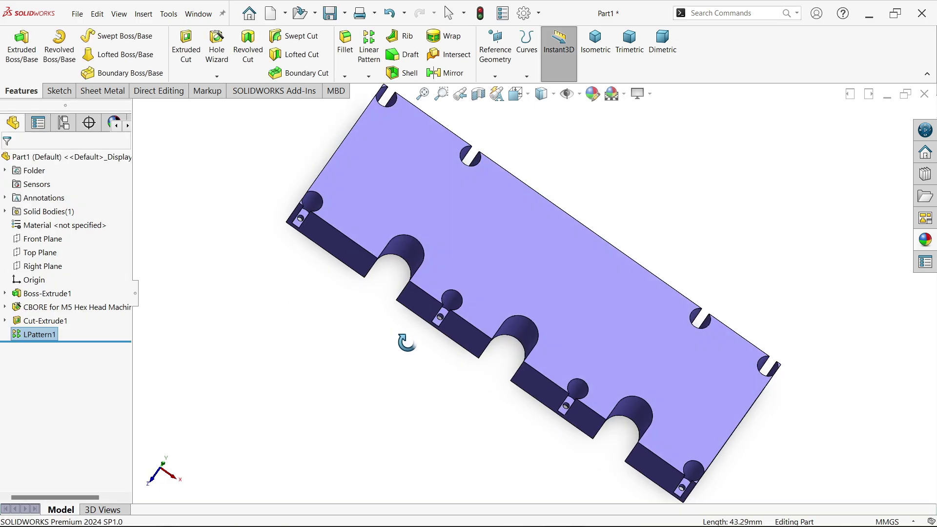
pyautogui.moveTo(398, 357); pyautogui.dragTo(385, 245, button='middle')
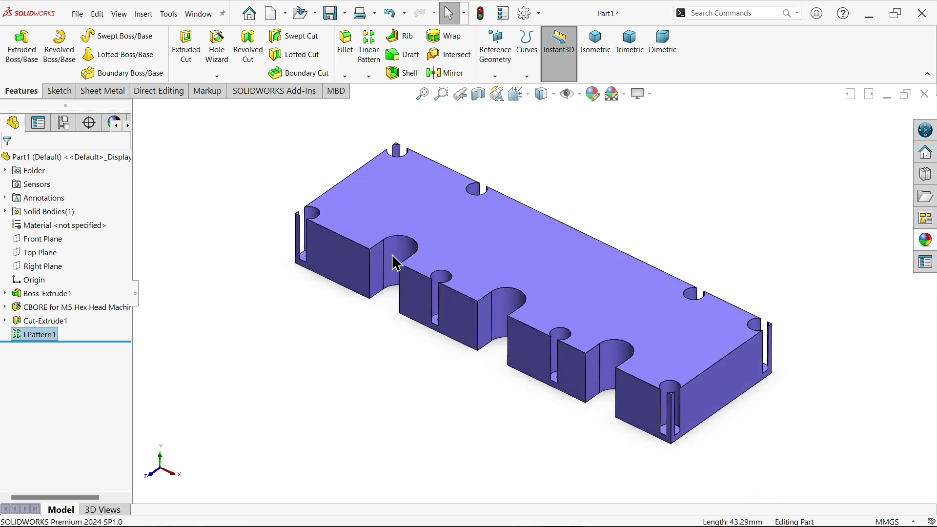
# - Switch to the valve cover drawing in the image viewer and examine the cutout dimensions, draft angles, section view and fillet radii
pyautogui.hotkey('alt', 'Tab')
pyautogui.scroll(2, 202, 425)
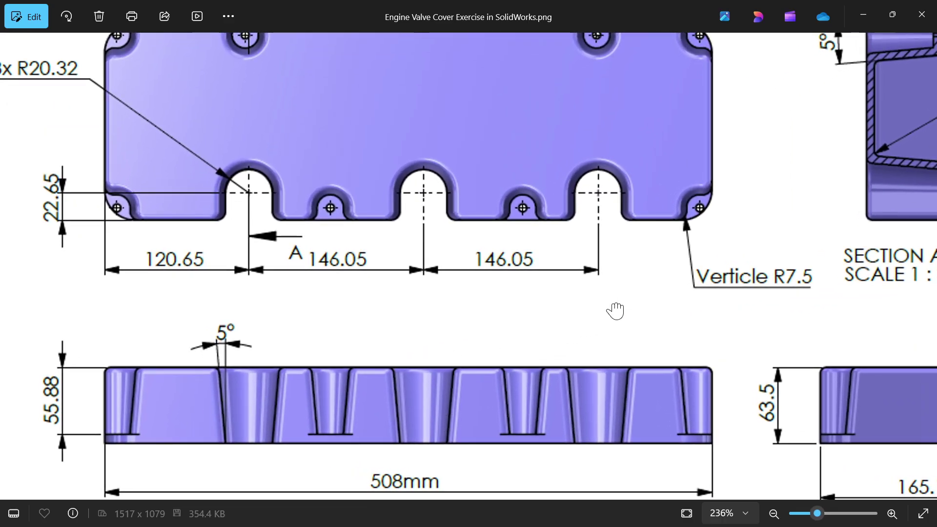
pyautogui.moveTo(617, 309); pyautogui.dragTo(544, 383)
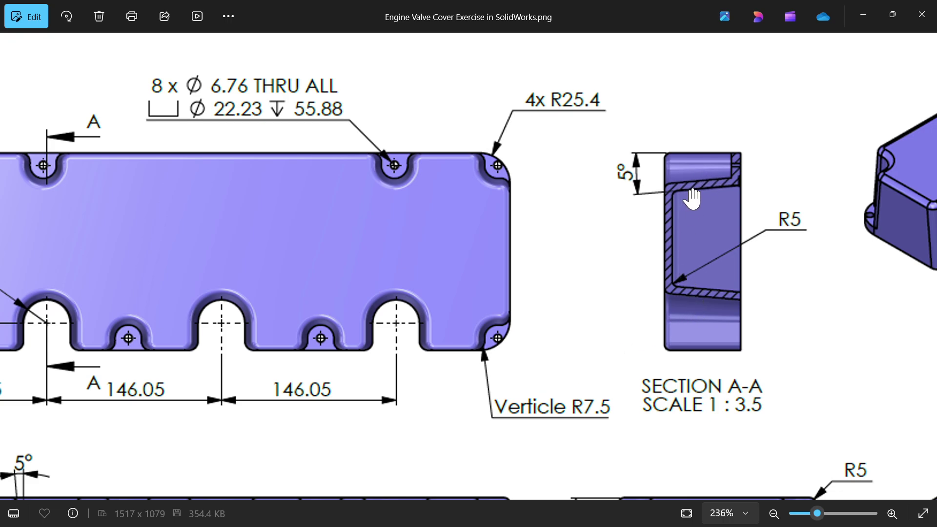
pyautogui.scroll(-5, 472, 383)
pyautogui.hscroll(-5, 472, 382)
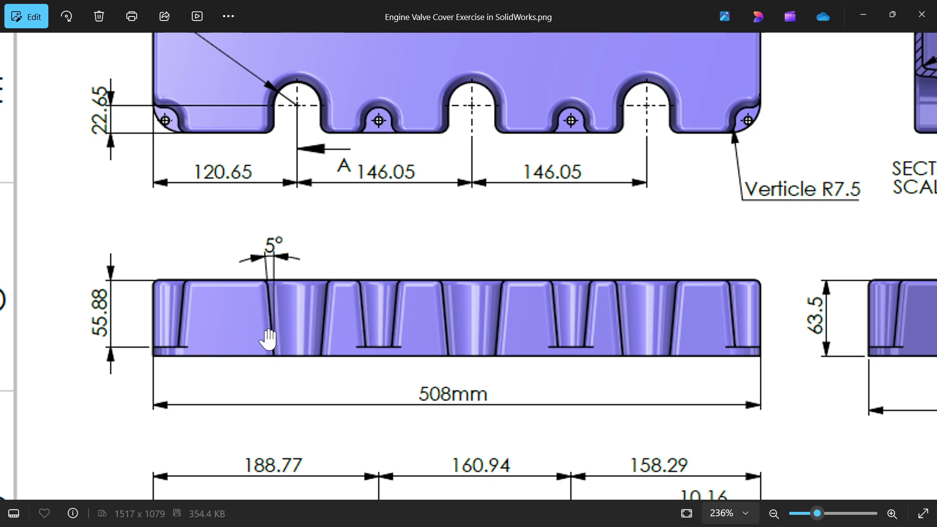
pyautogui.moveTo(360, 223); pyautogui.dragTo(328, 383)
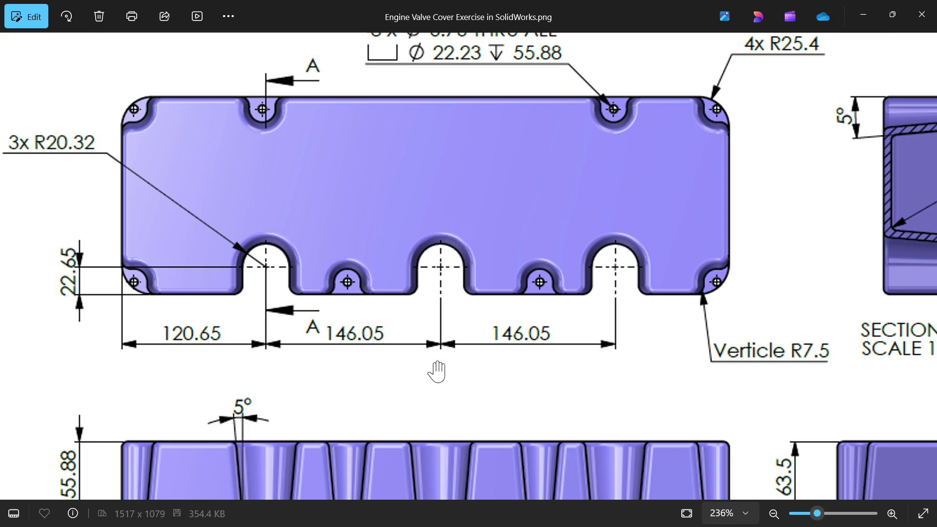
pyautogui.moveTo(437, 372); pyautogui.dragTo(330, 370)
pyautogui.moveTo(374, 306); pyautogui.dragTo(404, 383)
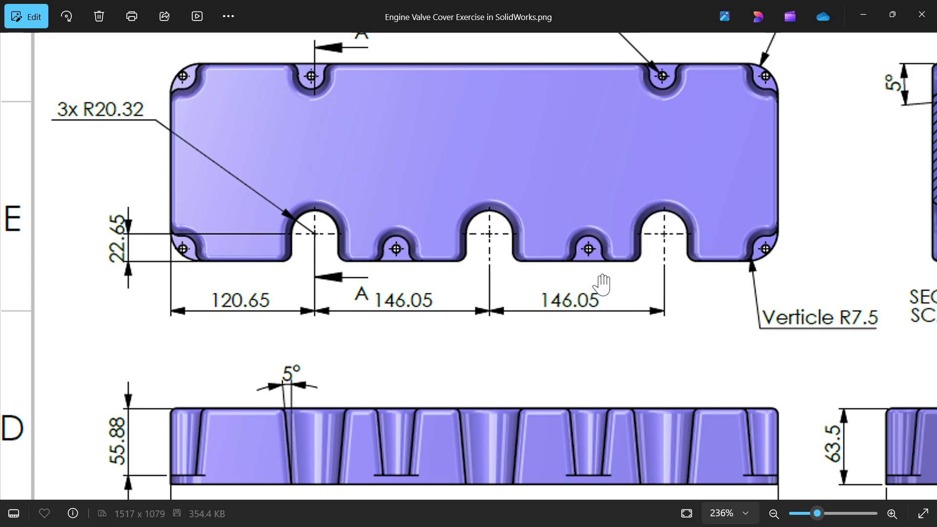
# - Return to SOLIDWORKS, start a manual neutral-plane Draft, and pick the floor of a front counterbore as the neutral plane
pyautogui.click(864, 20)
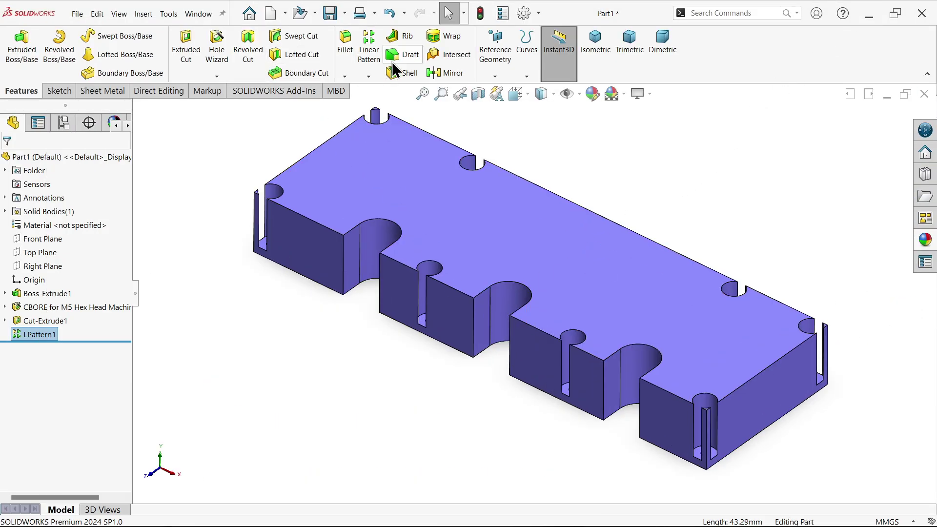
pyautogui.click(414, 56)
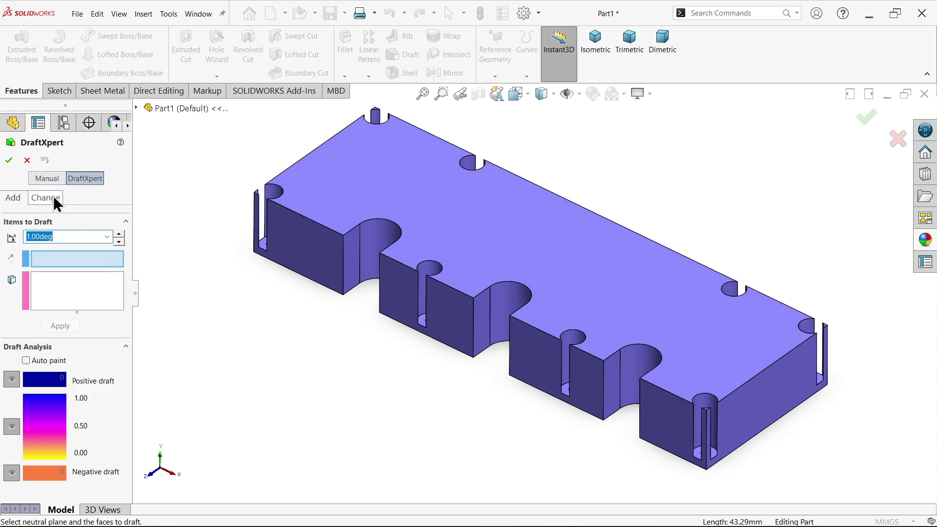
pyautogui.click(44, 177)
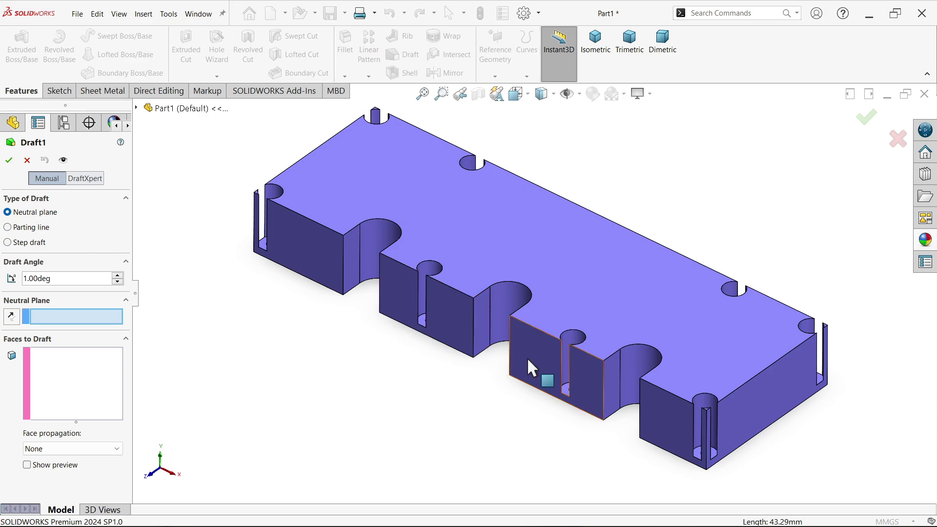
pyautogui.scroll(-2, 549, 377)
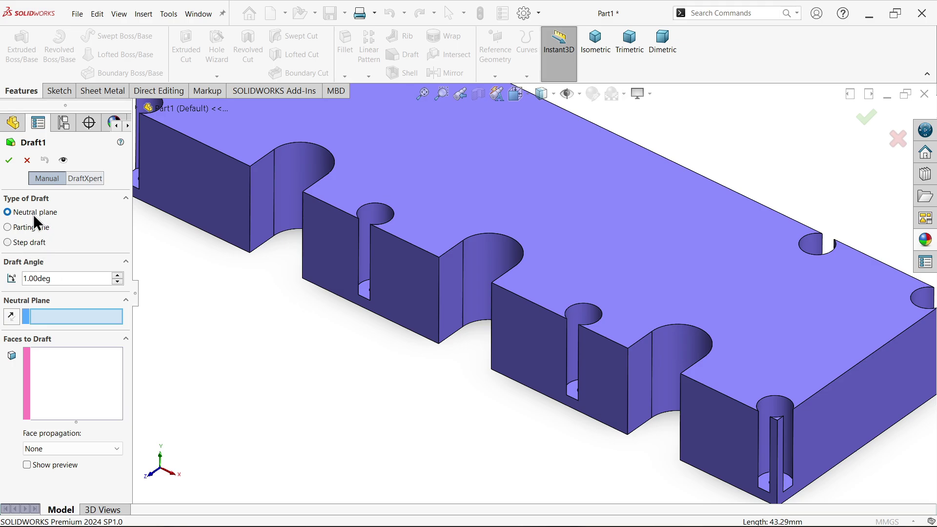
pyautogui.moveTo(567, 381)
pyautogui.mouseDown(button='middle')
pyautogui.moveTo(621, 385)
pyautogui.moveTo(562, 431)
pyautogui.moveTo(568, 391)
pyautogui.mouseUp(button='middle')
pyautogui.scroll(-5, 570, 385)
pyautogui.click(543, 366)
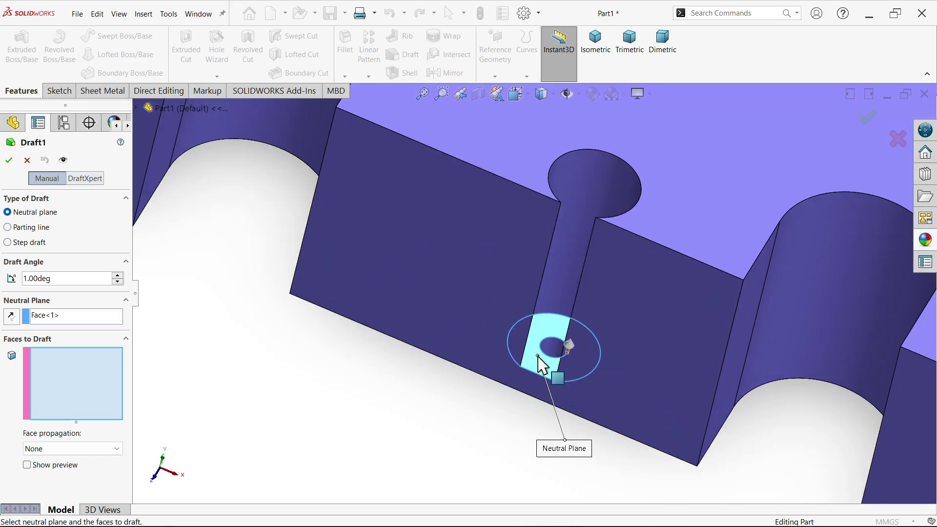
# - Set the draft angle to 5 degrees
pyautogui.moveTo(436, 418)
pyautogui.mouseDown(button='middle')
pyautogui.moveTo(419, 408)
pyautogui.moveTo(433, 413)
pyautogui.mouseUp(button='middle')
pyautogui.scroll(3, 464, 371)
pyautogui.scroll(5, 467, 332)
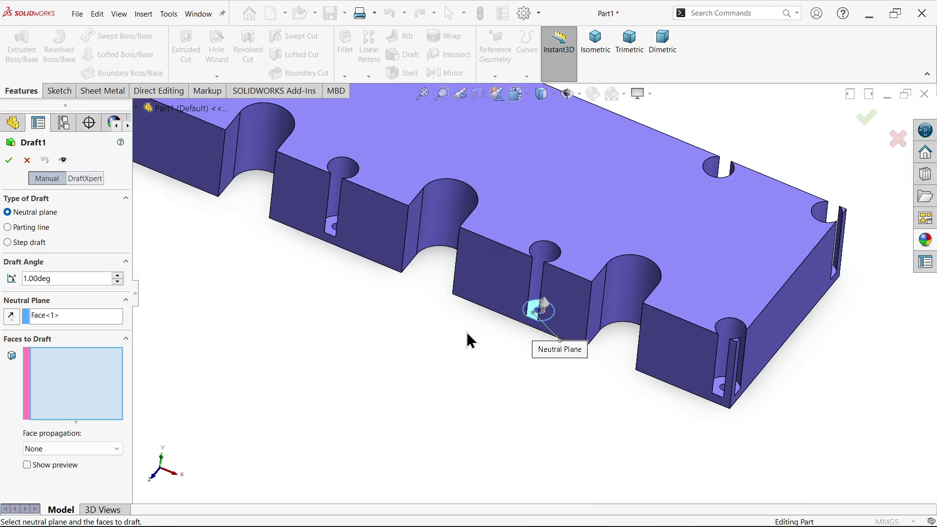
pyautogui.moveTo(467, 330); pyautogui.dragTo(487, 203, button='middle')
pyautogui.scroll(-3, 490, 222)
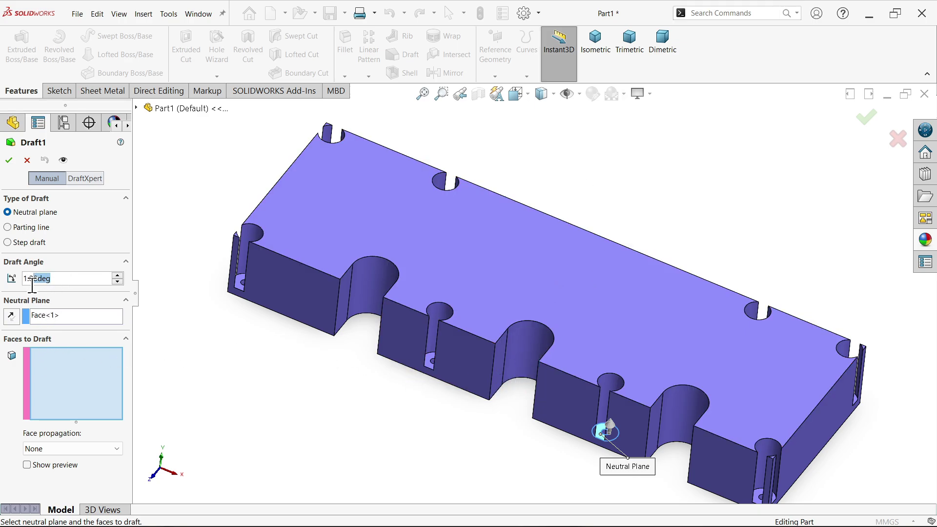
pyautogui.write('5')
pyautogui.press('Return')
# - Select the curved walls of the three U-shaped cutouts and the two front counterbores between them as faces to draft
pyautogui.scroll(-3, 531, 339)
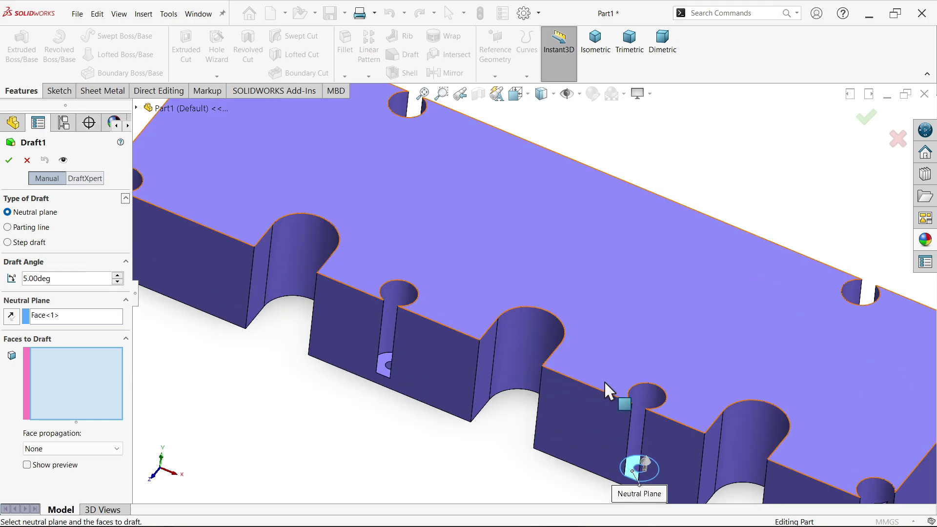
pyautogui.click(651, 396)
pyautogui.click(537, 334)
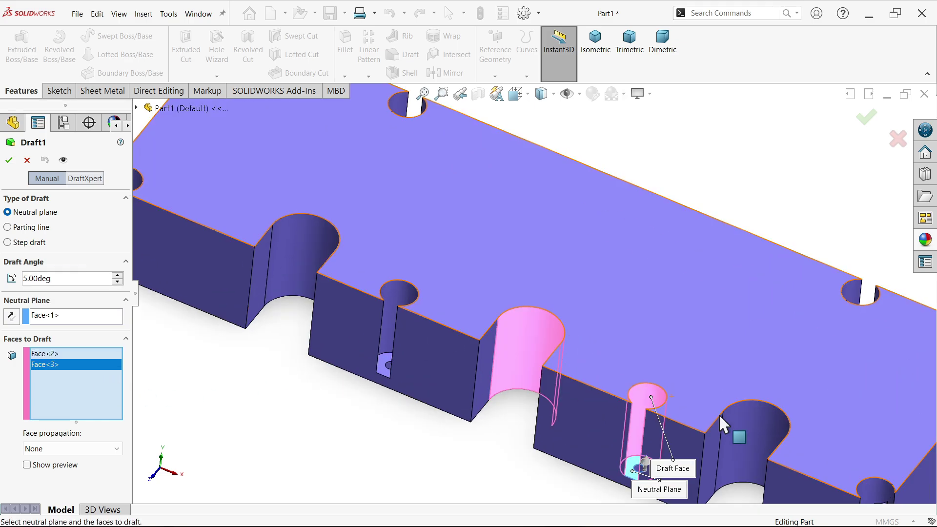
pyautogui.click(770, 429)
pyautogui.click(400, 298)
pyautogui.click(324, 251)
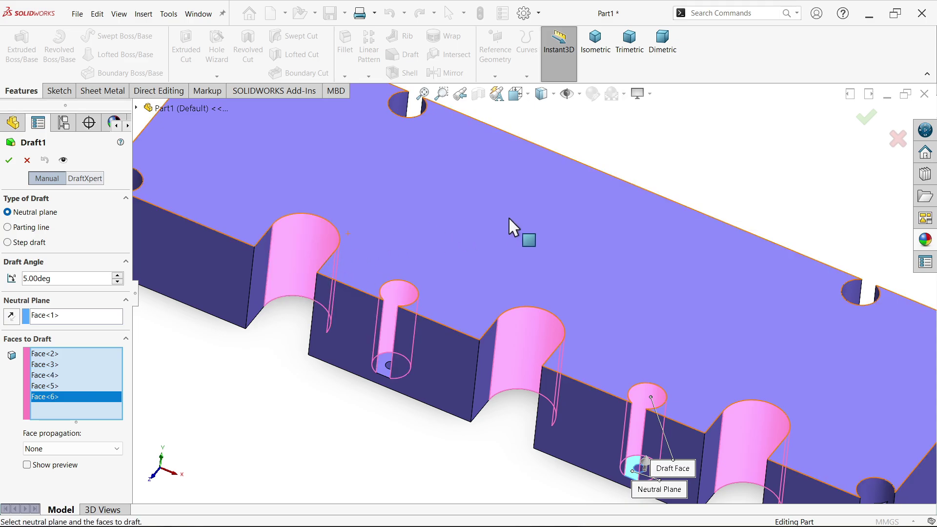
# - Add the walls of the two rear counterbores and the front-left, rear-right and front-right corner counterbores to the faces to draft
pyautogui.click(395, 96)
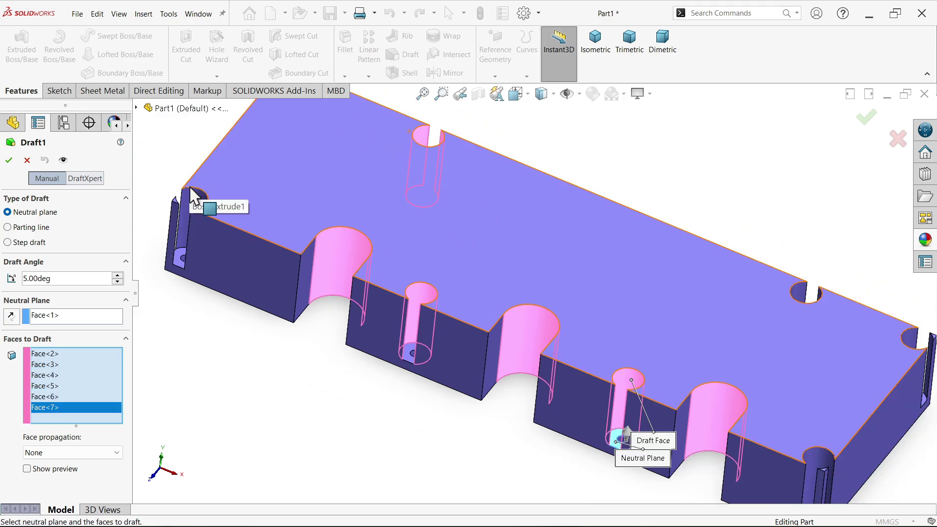
pyautogui.press('z')
pyautogui.click(201, 196)
pyautogui.click(835, 302)
pyautogui.scroll(-3, 825, 308)
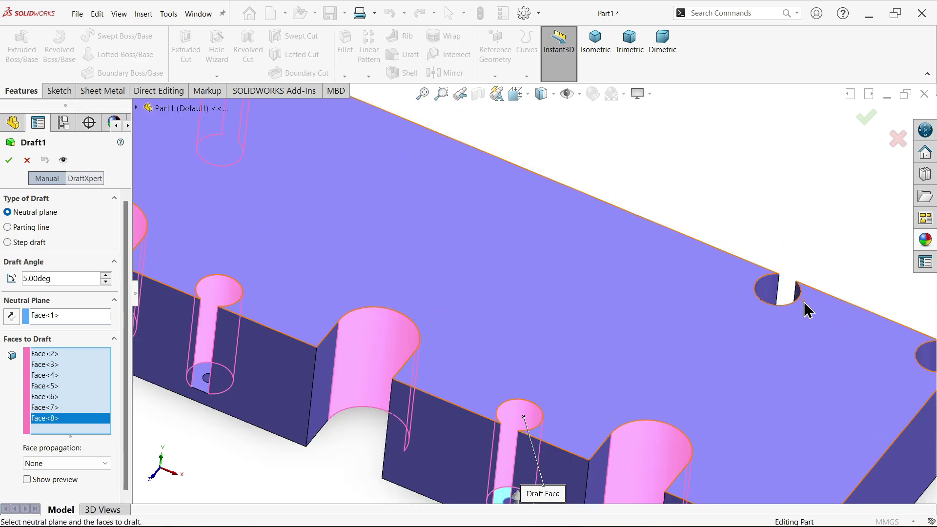
pyautogui.click(803, 284)
pyautogui.scroll(5, 792, 371)
pyautogui.scroll(-3, 735, 316)
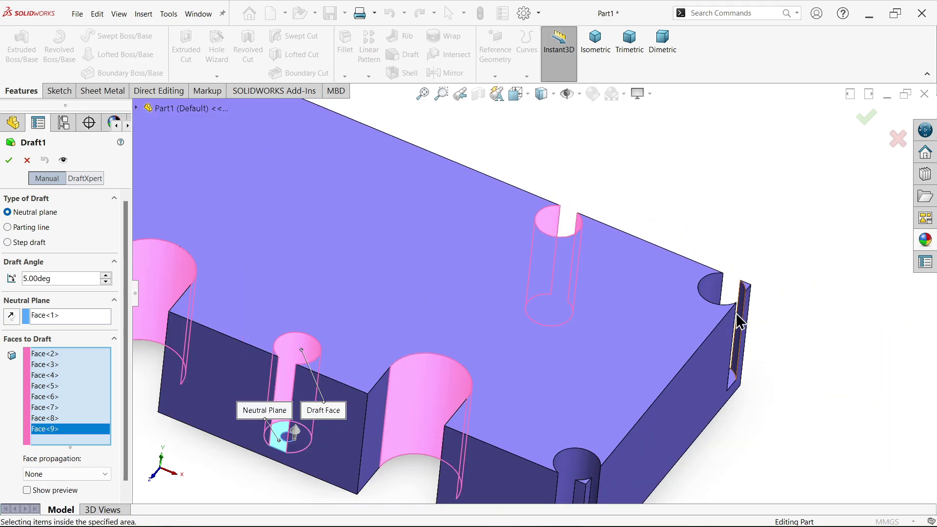
pyautogui.click(714, 291)
pyautogui.scroll(5, 605, 440)
pyautogui.scroll(-2, 572, 431)
pyautogui.click(573, 432)
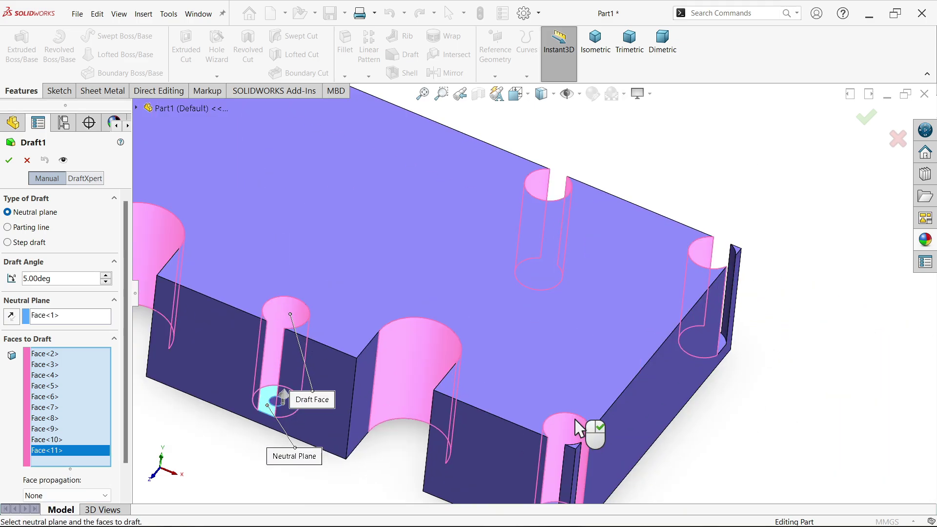
# - Add the flat side walls of the three U-shaped cutouts and the rear-left corner counterbore wall to the faces to draft
pyautogui.scroll(3, 534, 352)
pyautogui.scroll(-2, 488, 332)
pyautogui.moveTo(487, 328); pyautogui.dragTo(429, 309, button='middle')
pyautogui.click(450, 343)
pyautogui.click(490, 363)
pyautogui.scroll(2, 429, 310)
pyautogui.scroll(-5, 370, 221)
pyautogui.scroll(3, 370, 222)
pyautogui.click(306, 262)
pyautogui.moveTo(306, 261); pyautogui.dragTo(388, 313, button='middle')
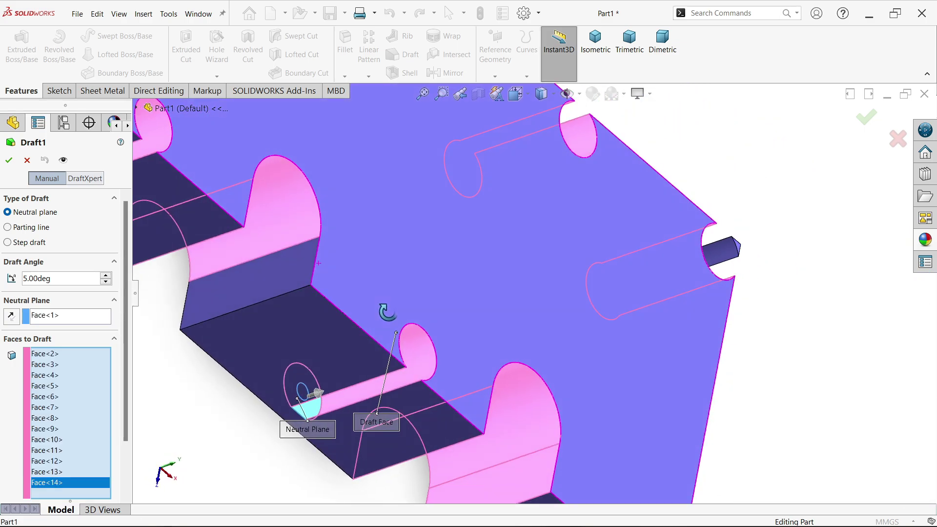
pyautogui.click(289, 274)
pyautogui.scroll(3, 308, 283)
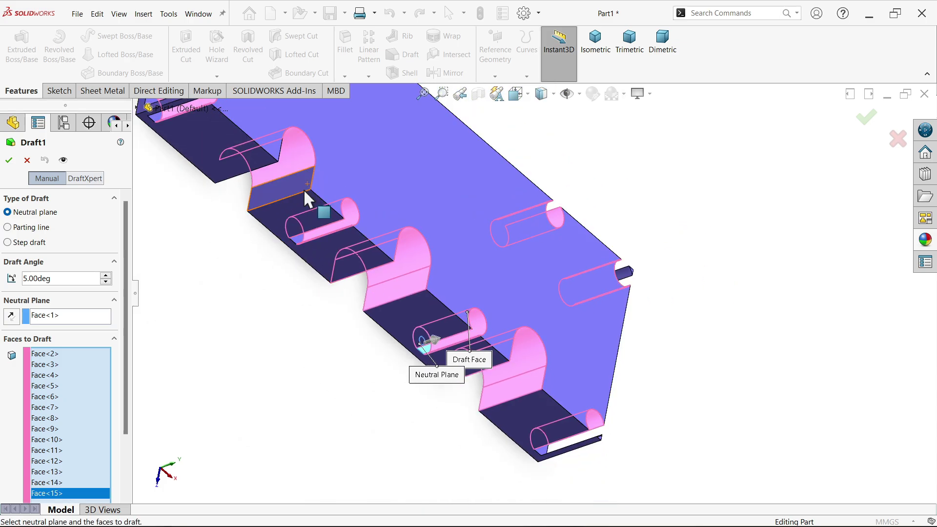
pyautogui.click(302, 191)
pyautogui.moveTo(303, 190); pyautogui.dragTo(496, 343, button='middle')
pyautogui.scroll(2, 542, 295)
pyautogui.moveTo(550, 296); pyautogui.dragTo(554, 192, button='middle')
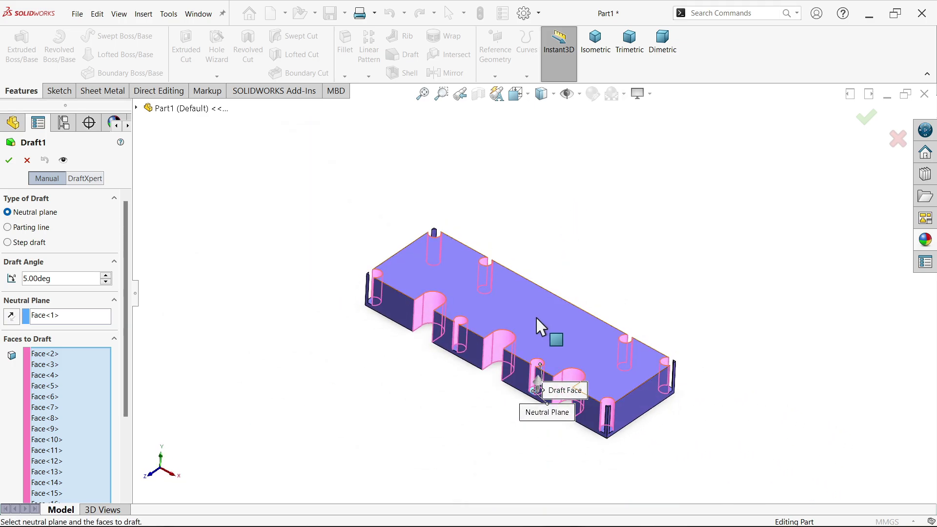
# - Preview the draft on all selected faces, inspect the tapered cutouts, and apply the draft
pyautogui.scroll(-4, 534, 320)
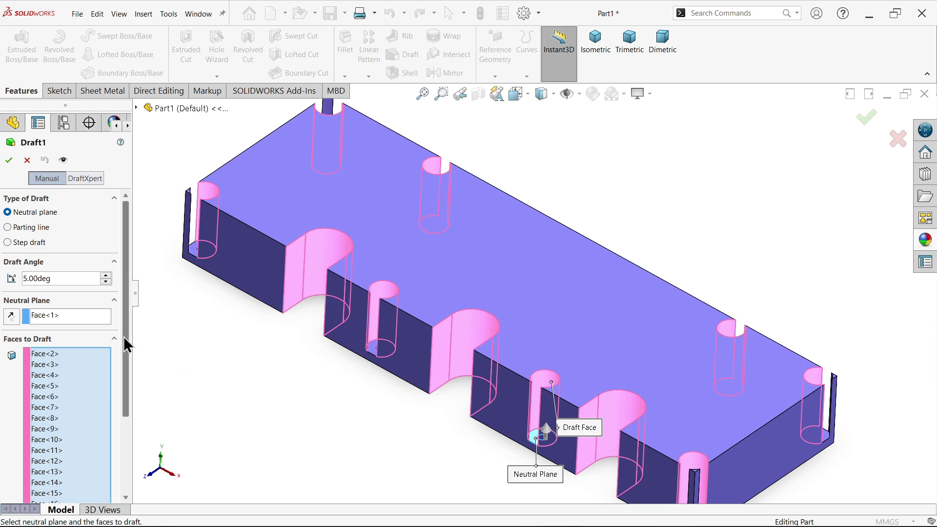
pyautogui.moveTo(126, 346); pyautogui.dragTo(128, 429)
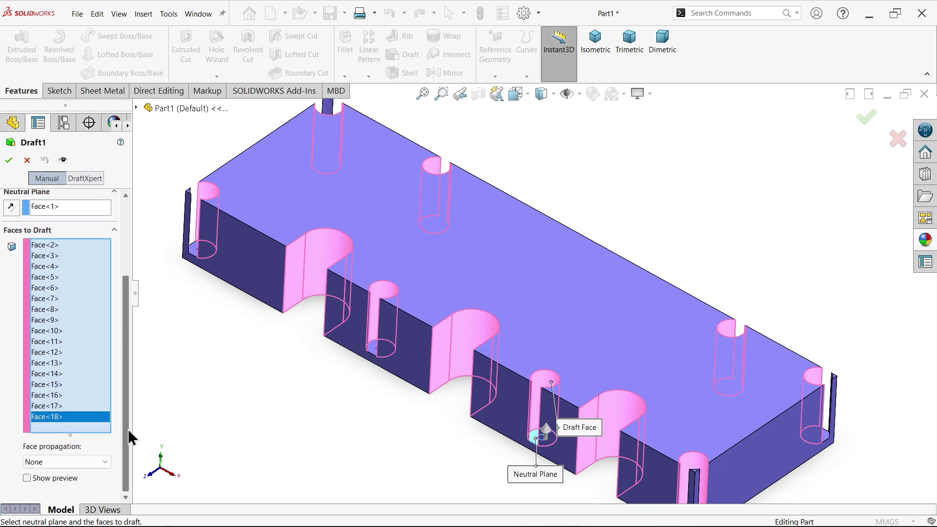
pyautogui.click(55, 480)
pyautogui.scroll(-5, 538, 318)
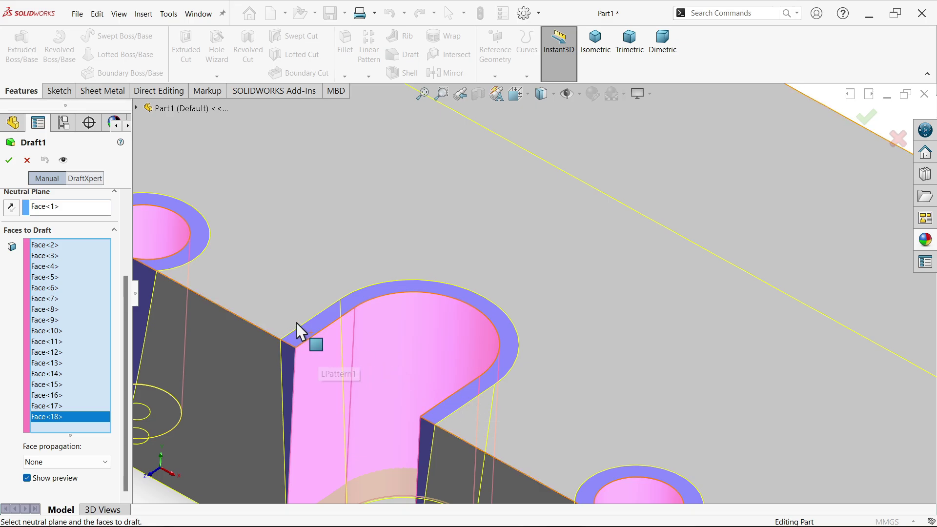
pyautogui.scroll(3, 287, 307)
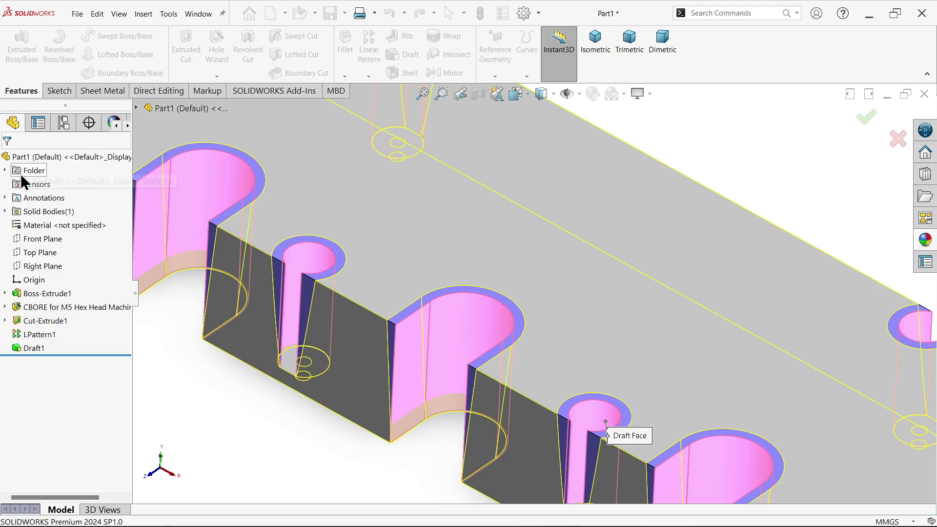
pyautogui.click(9, 161)
# - Start a sketch on the top face of the leftover front-left corner sliver and convert the sliver's edges into sketch lines
pyautogui.moveTo(493, 376); pyautogui.dragTo(598, 405, button='middle')
pyautogui.scroll(3, 564, 397)
pyautogui.press('f')
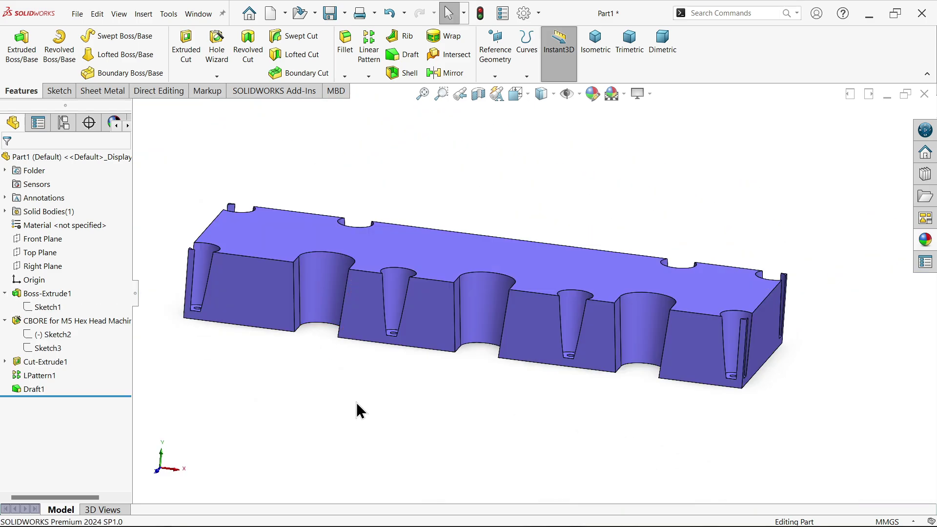
pyautogui.moveTo(356, 403); pyautogui.dragTo(350, 418, button='middle')
pyautogui.scroll(-6, 230, 257)
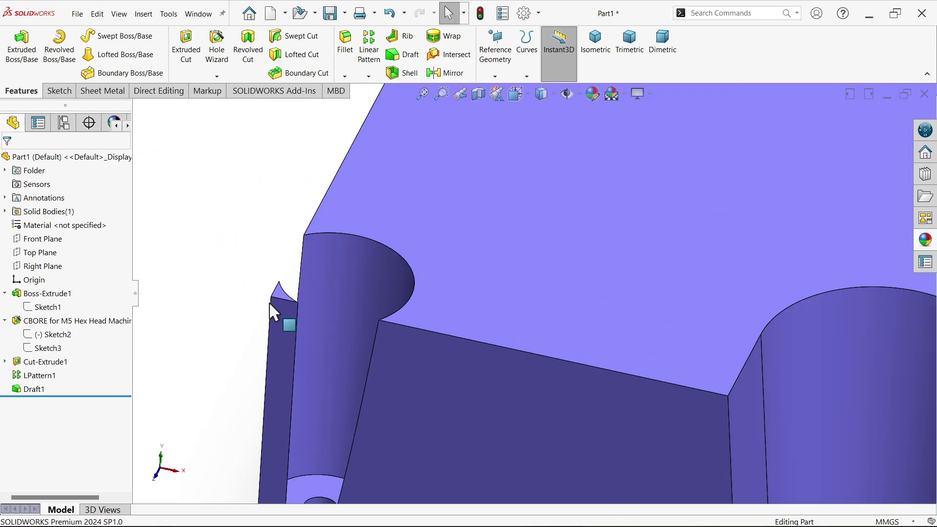
pyautogui.click(281, 298)
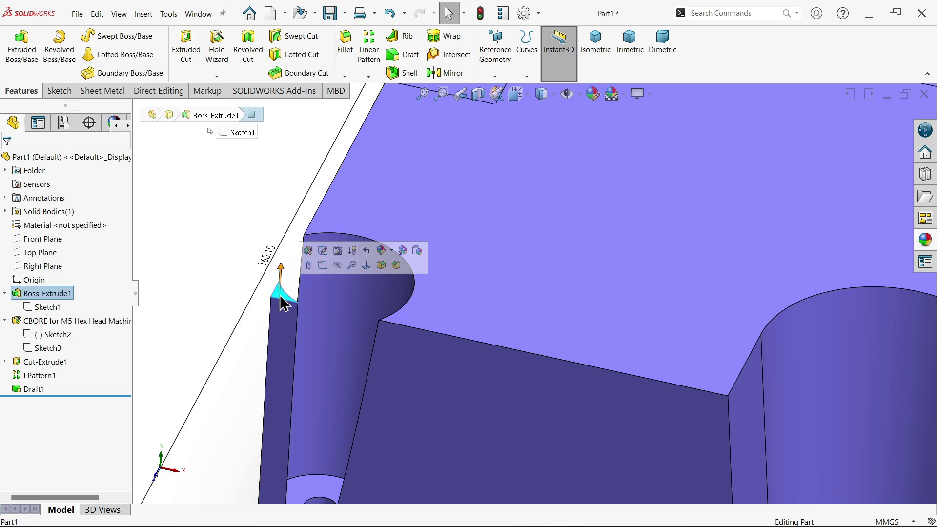
pyautogui.click(323, 265)
pyautogui.scroll(-5, 345, 310)
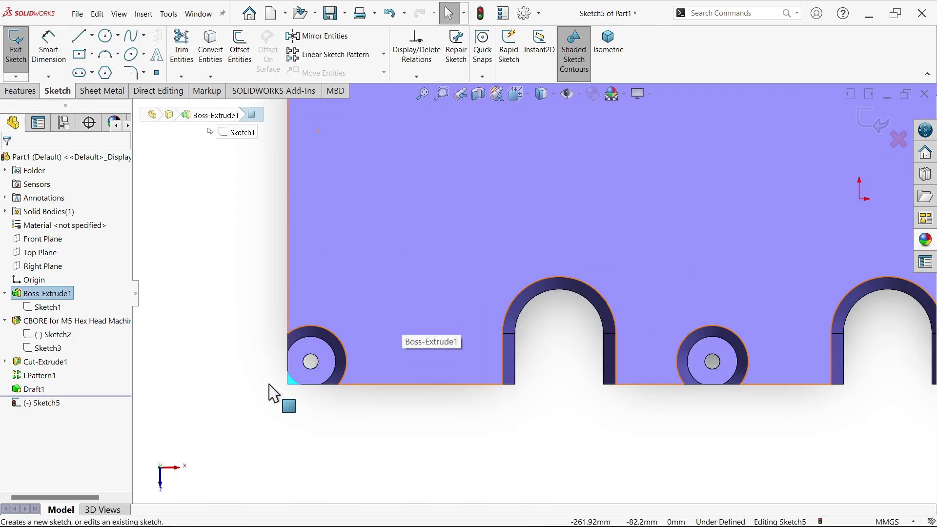
pyautogui.click(213, 43)
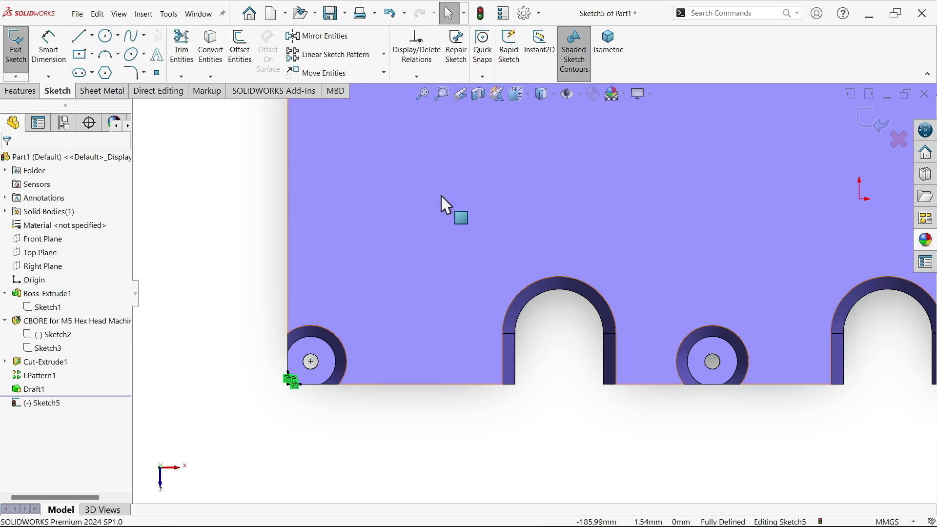
# - Convert the edges of the leftover slivers at the rear-left, rear-right and front-right corners into the same sketch
pyautogui.scroll(2, 435, 191)
pyautogui.scroll(-5, 424, 162)
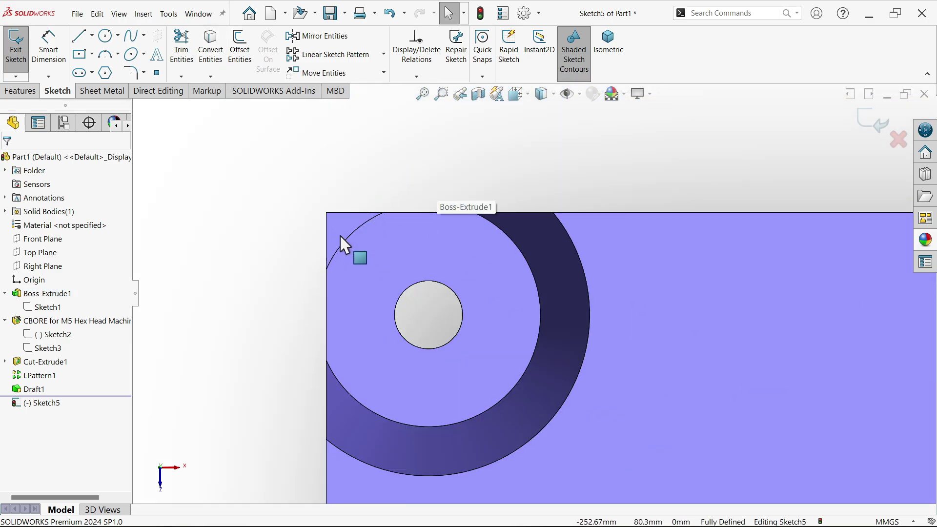
pyautogui.click(344, 243)
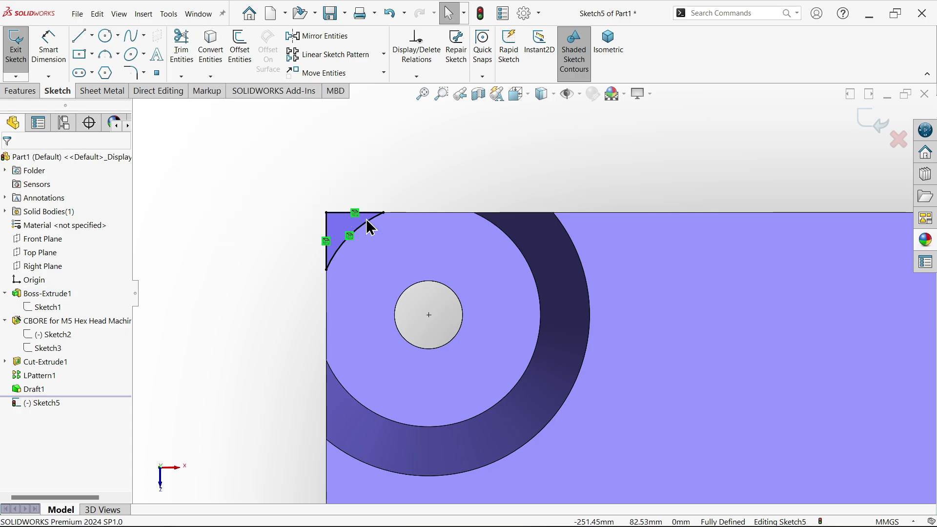
pyautogui.scroll(5, 449, 264)
pyautogui.scroll(3, 695, 349)
pyautogui.scroll(-6, 737, 230)
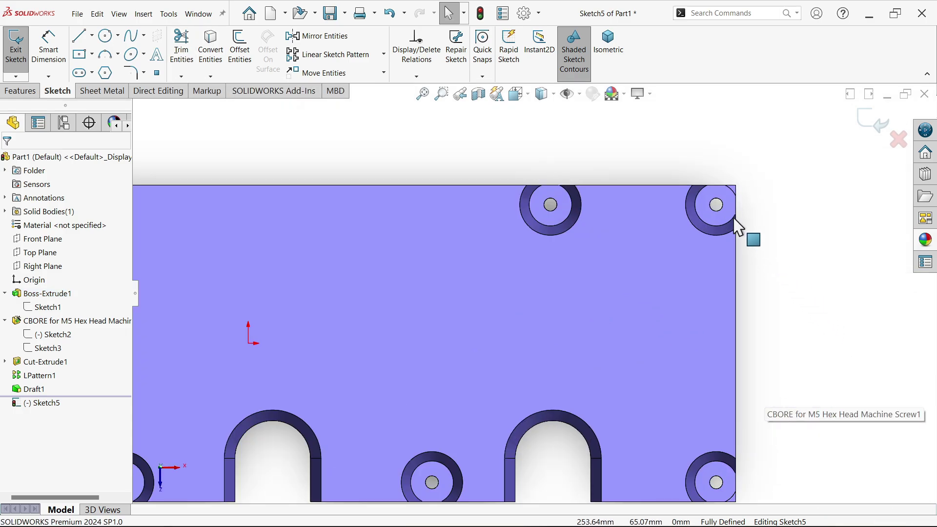
pyautogui.scroll(6, 685, 202)
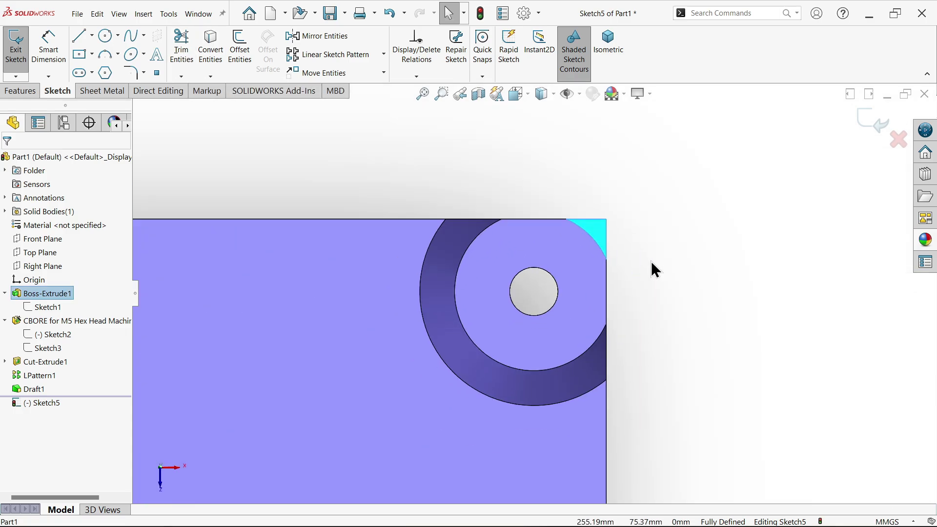
pyautogui.scroll(-8, 549, 375)
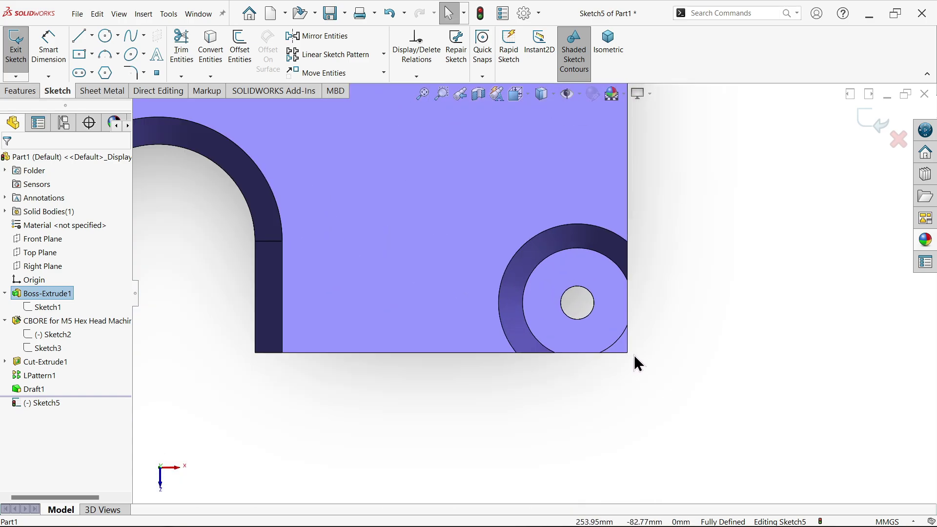
pyautogui.scroll(-1, 624, 359)
pyautogui.click(596, 321)
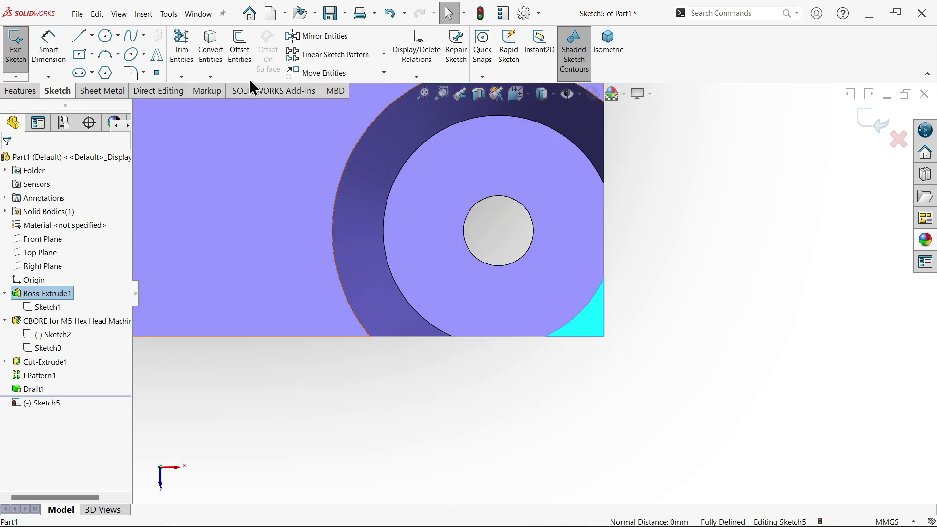
pyautogui.click(212, 65)
# - Cut the sketched corner slivers away with an extruded cut up to the floor face of the front-left counterbore
pyautogui.click(24, 89)
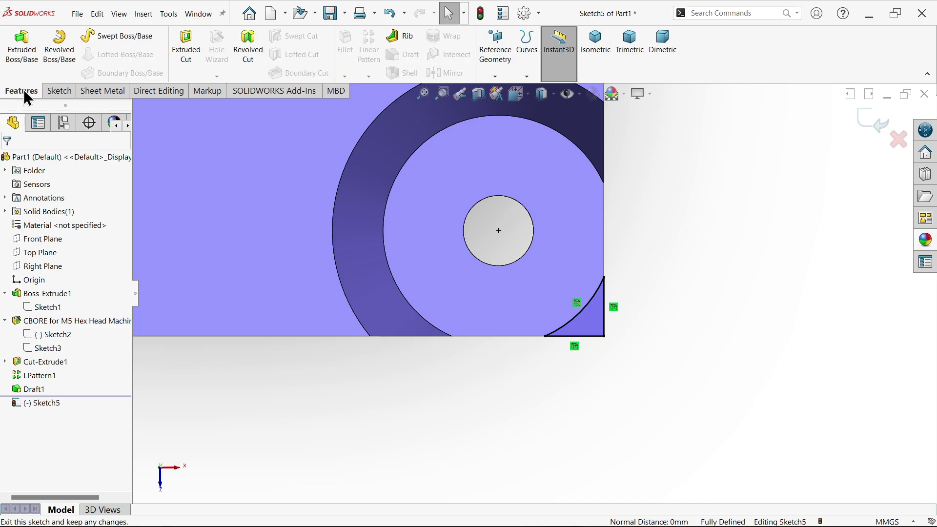
pyautogui.click(188, 57)
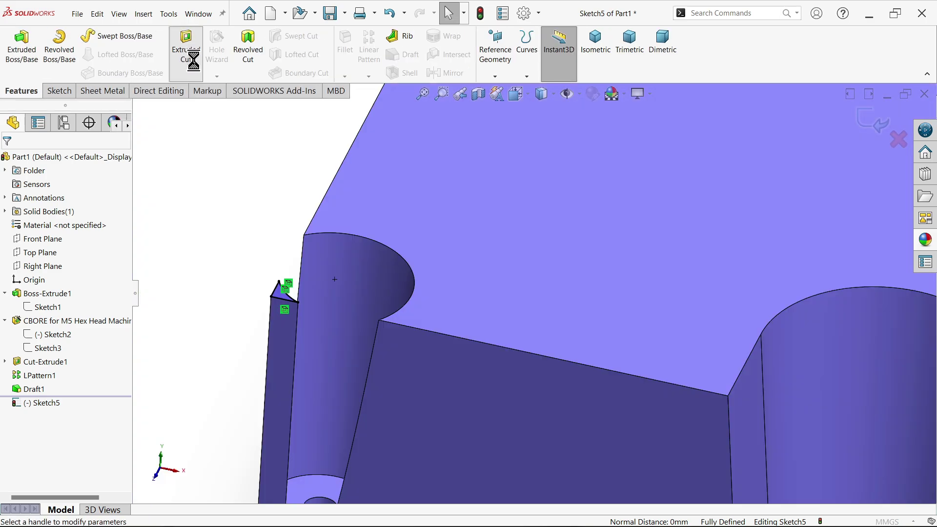
pyautogui.scroll(5, 420, 229)
pyautogui.scroll(-3, 465, 429)
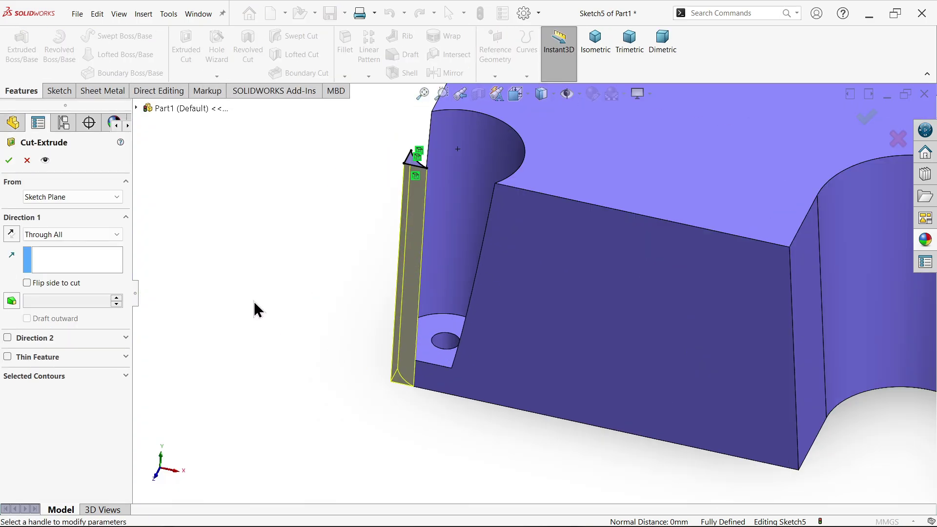
pyautogui.click(65, 235)
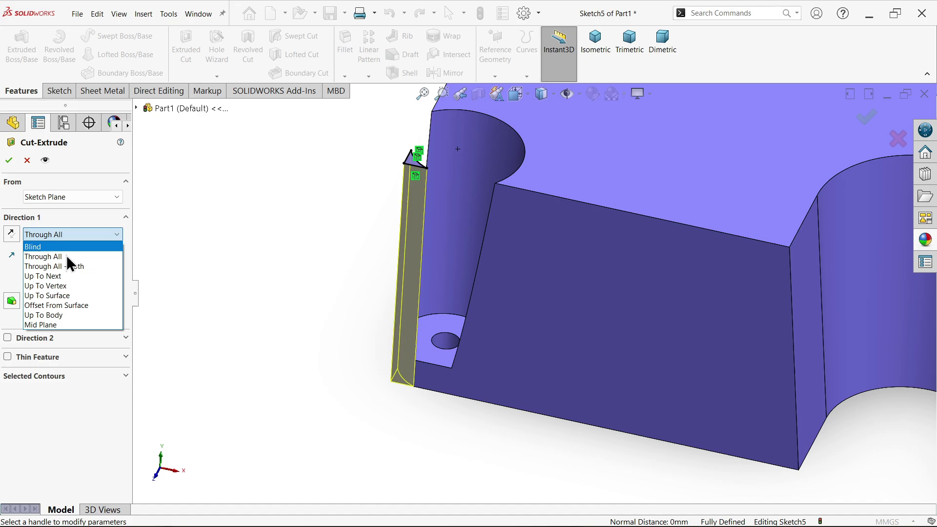
pyautogui.click(67, 289)
pyautogui.click(416, 345)
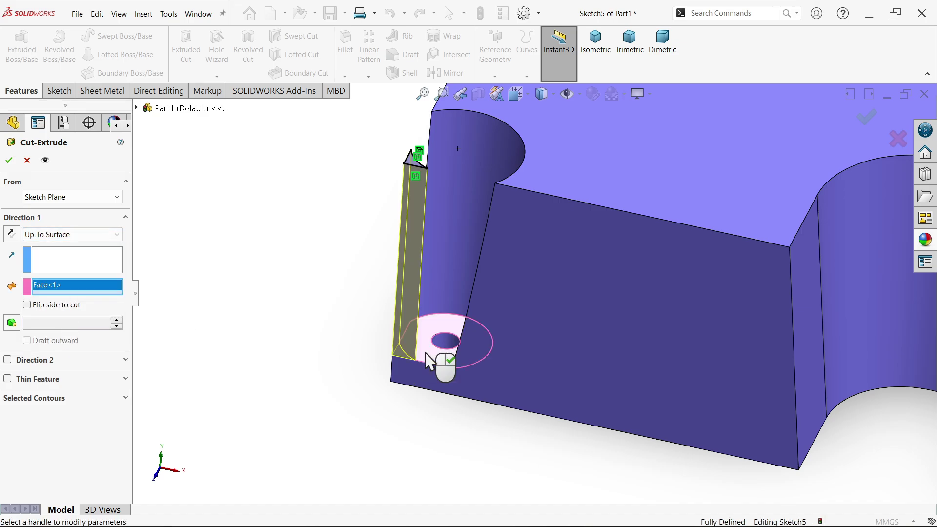
pyautogui.click(10, 162)
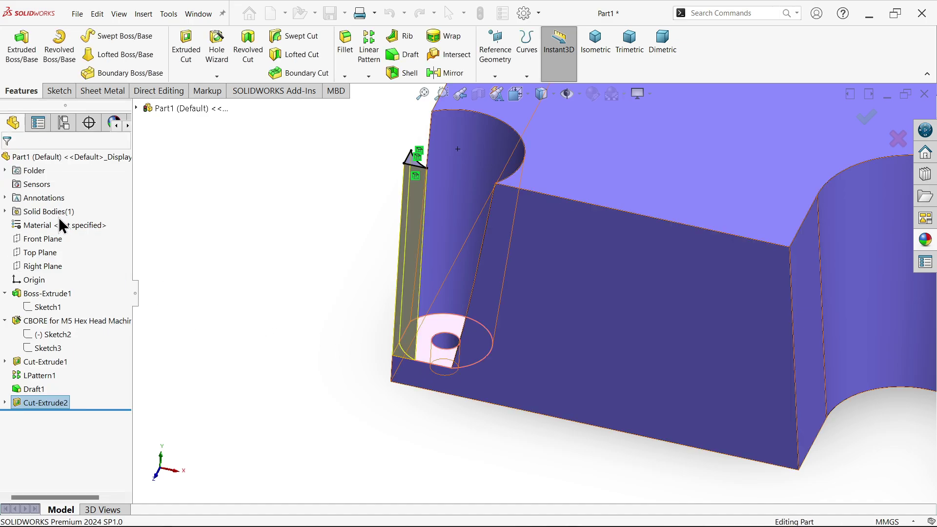
pyautogui.moveTo(364, 321); pyautogui.dragTo(322, 344, button='middle')
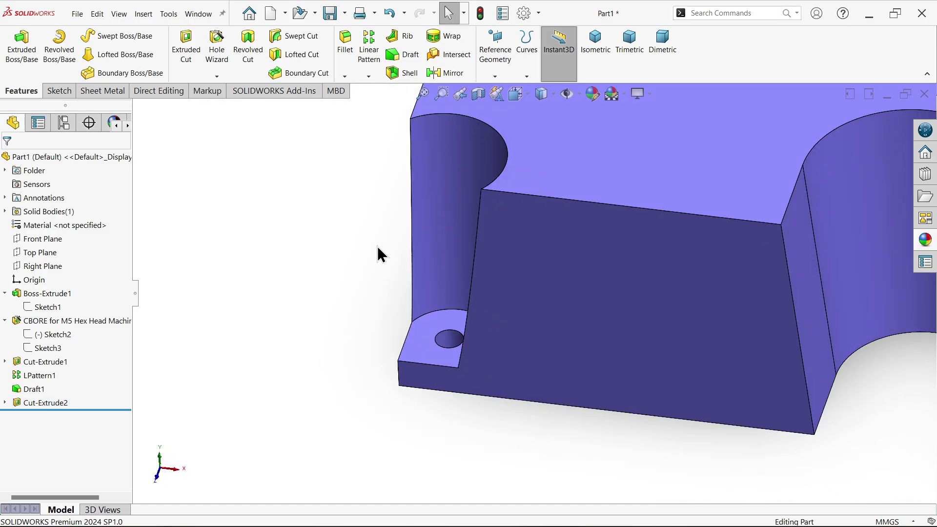
# - Examine the valve cover drawing for the fillet radii of the vertical edges, top edges and outer corners
pyautogui.hotkey('alt', 'Tab')
pyautogui.moveTo(628, 334); pyautogui.dragTo(508, 416)
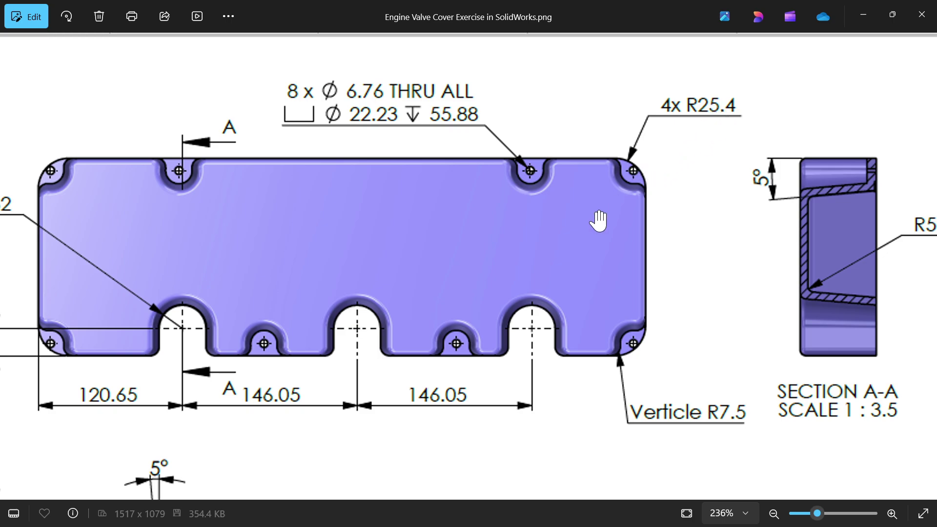
pyautogui.moveTo(481, 348)
pyautogui.mouseDown()
pyautogui.moveTo(503, 342)
pyautogui.moveTo(471, 247)
pyautogui.moveTo(538, 144)
pyautogui.mouseUp()
pyautogui.moveTo(586, 307); pyautogui.dragTo(380, 303)
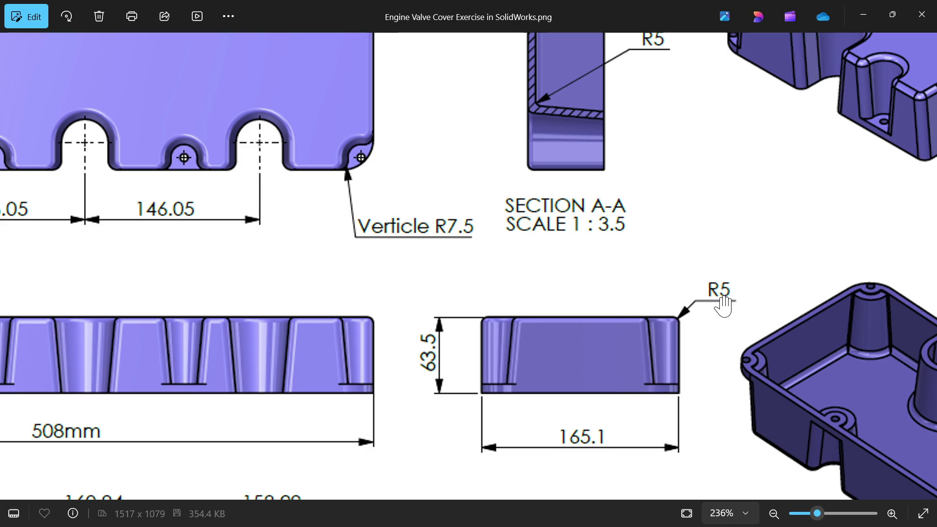
pyautogui.moveTo(454, 350); pyautogui.dragTo(512, 377)
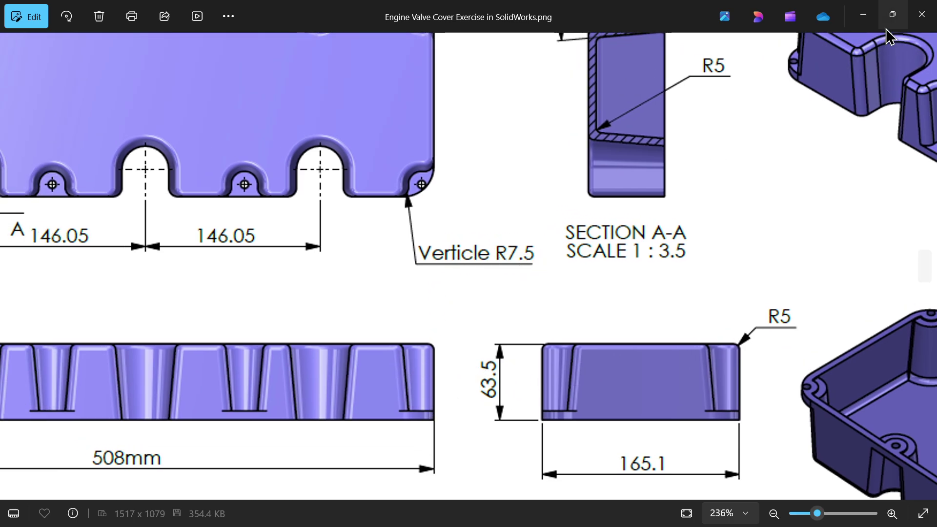
pyautogui.click(863, 14)
pyautogui.scroll(3, 571, 274)
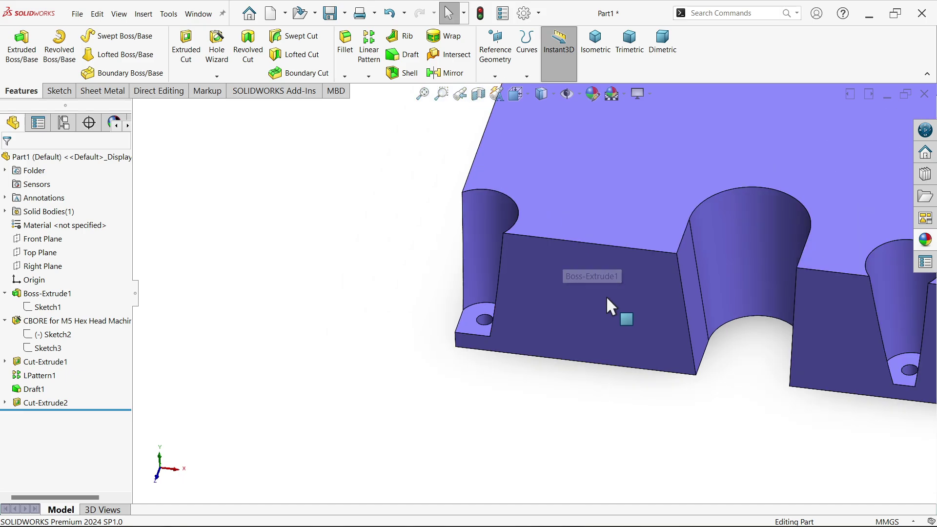
pyautogui.moveTo(611, 297); pyautogui.dragTo(682, 255, button='middle')
# - Fillet the vertical edges beside all the U-shaped cutouts and counterbores with a symmetric 7.5 mm radius
pyautogui.click(597, 48)
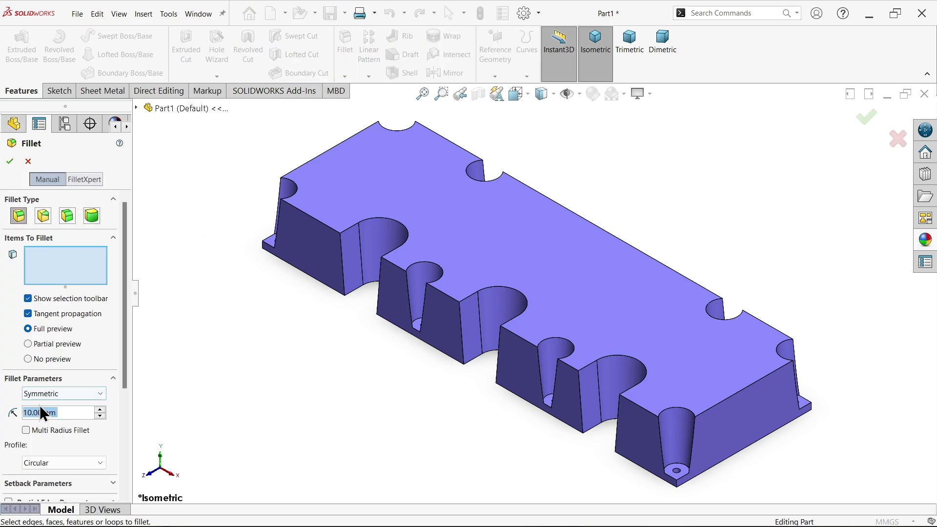
pyautogui.write('7.5')
pyautogui.press('Return')
pyautogui.scroll(-2, 332, 227)
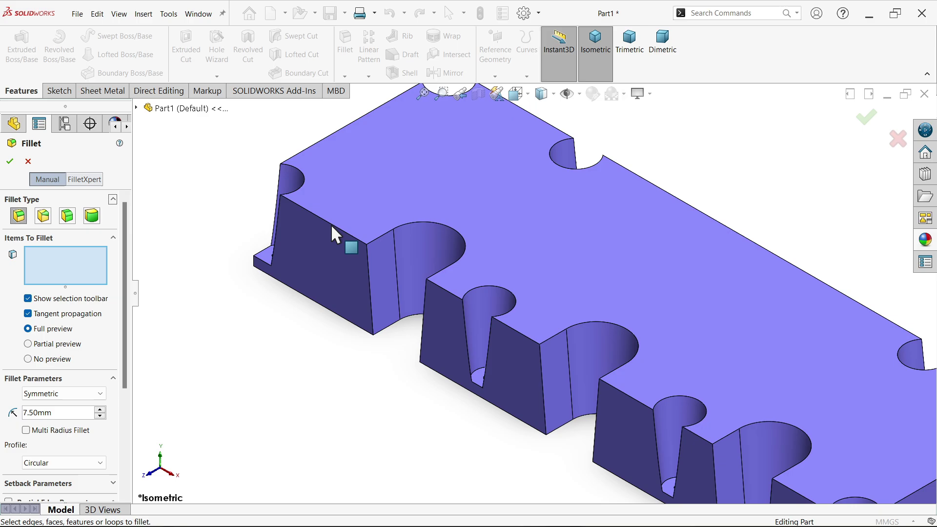
pyautogui.click(370, 269)
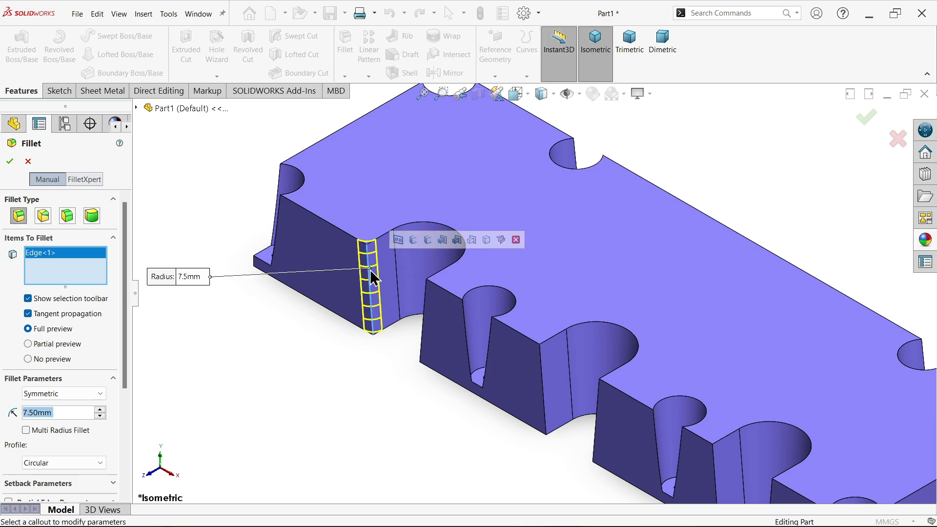
pyautogui.click(428, 243)
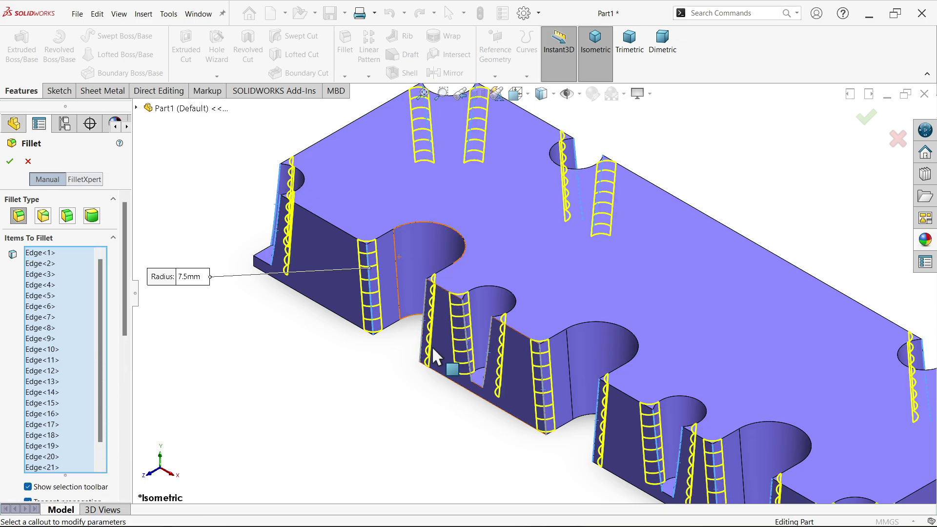
pyautogui.scroll(3, 434, 348)
pyautogui.moveTo(490, 387)
pyautogui.mouseDown(button='middle')
pyautogui.moveTo(506, 356)
pyautogui.moveTo(533, 376)
pyautogui.moveTo(494, 398)
pyautogui.moveTo(427, 379)
pyautogui.moveTo(468, 379)
pyautogui.moveTo(503, 400)
pyautogui.mouseUp(button='middle')
pyautogui.scroll(-5, 650, 334)
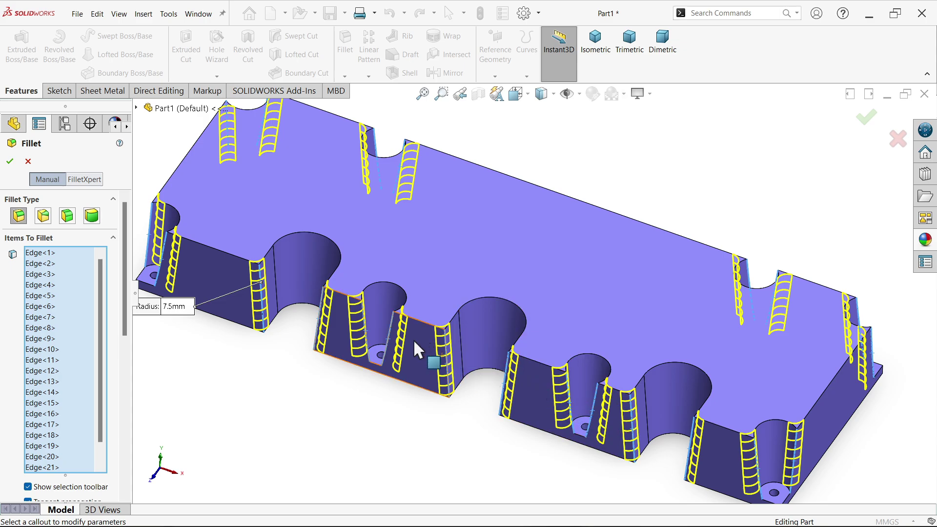
pyautogui.press('f')
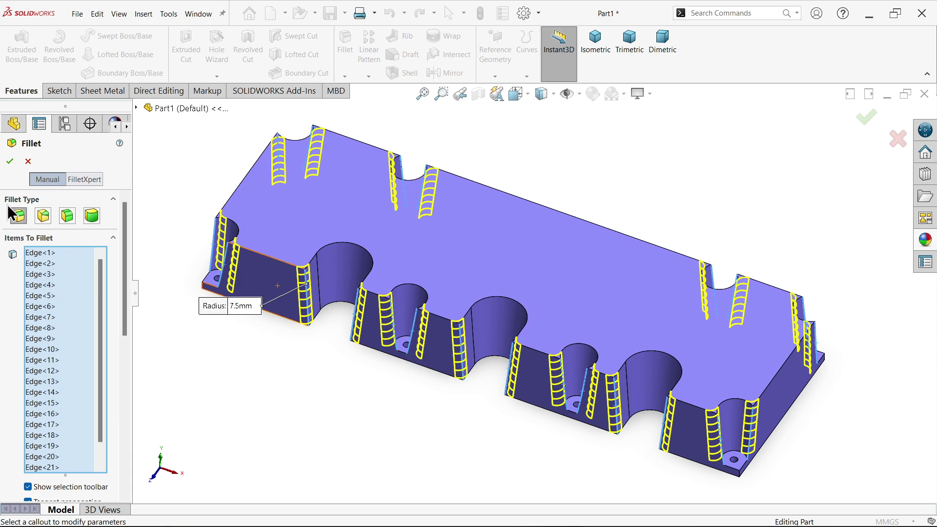
pyautogui.click(9, 161)
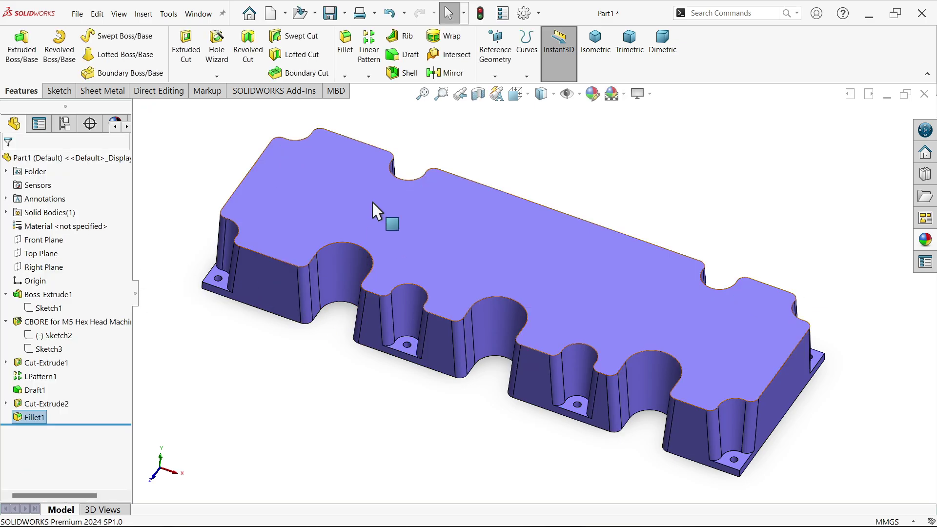
# - Fillet the whole outline of the cover's top face with a 5 mm radius
pyautogui.click(339, 39)
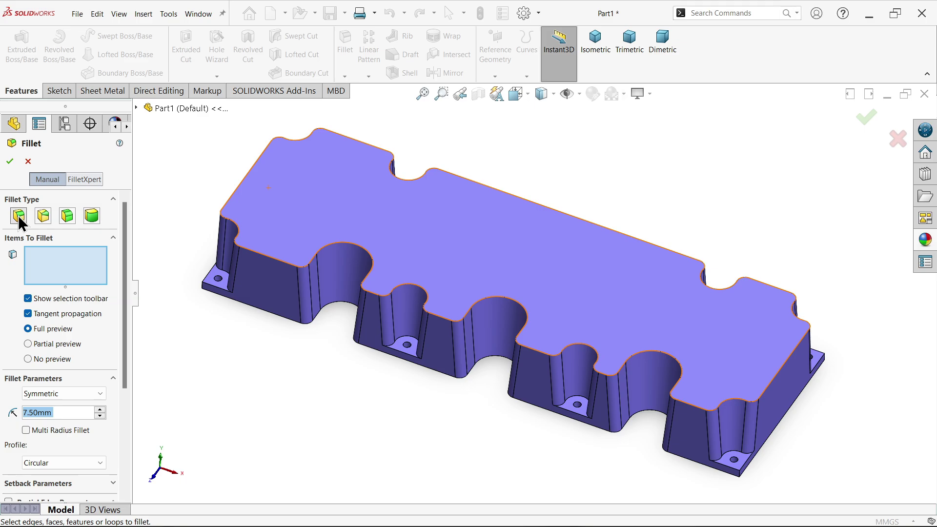
pyautogui.write('5')
pyautogui.press('Return')
pyautogui.click(326, 207)
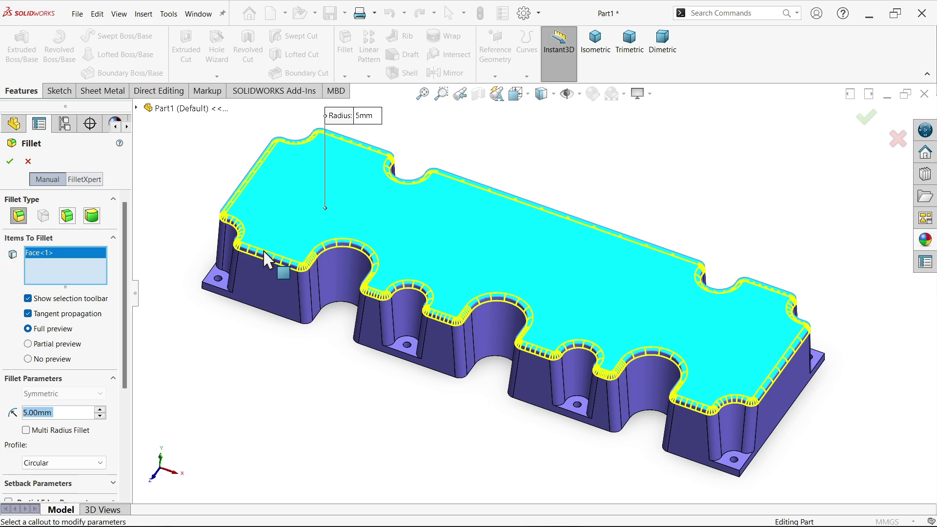
pyautogui.click(10, 162)
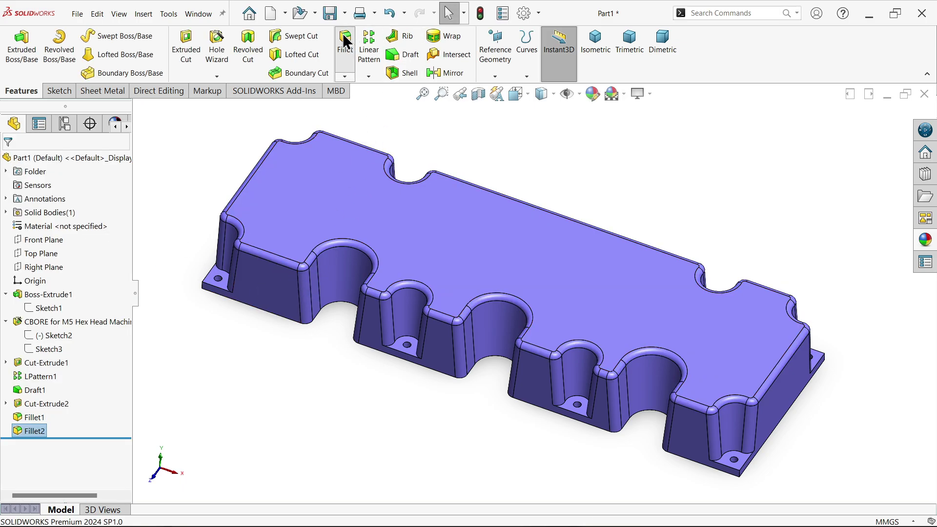
# - Fillet the four short vertical edges at the outer corners of the base with a 25.4 mm radius
pyautogui.click(346, 42)
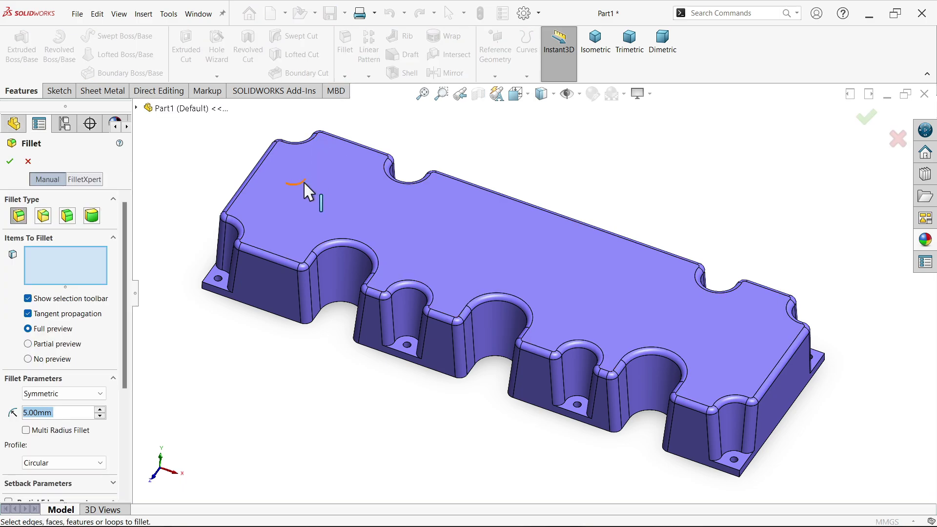
pyautogui.write('25.4')
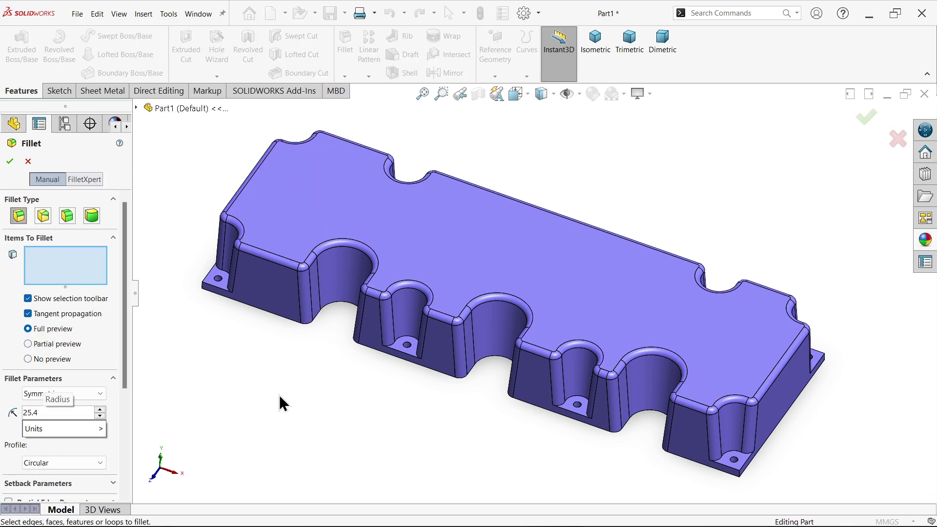
pyautogui.press('Return')
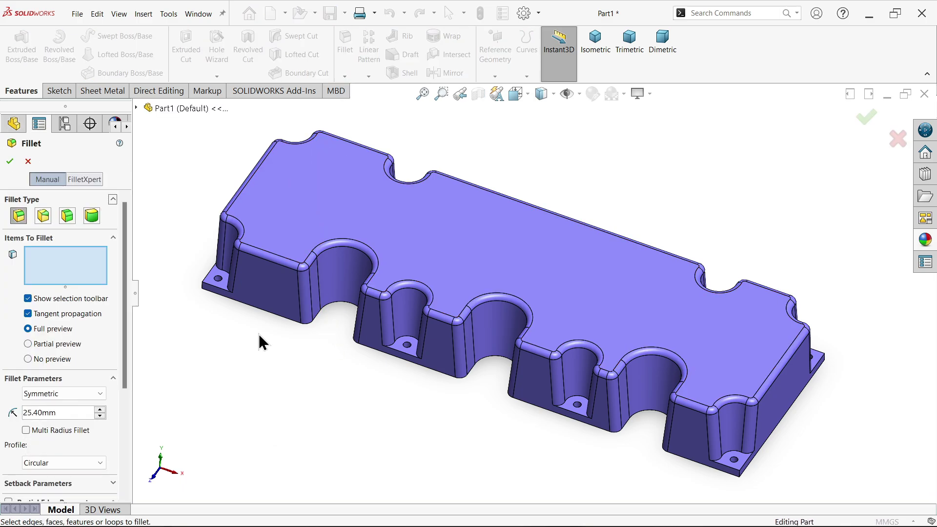
pyautogui.click(202, 287)
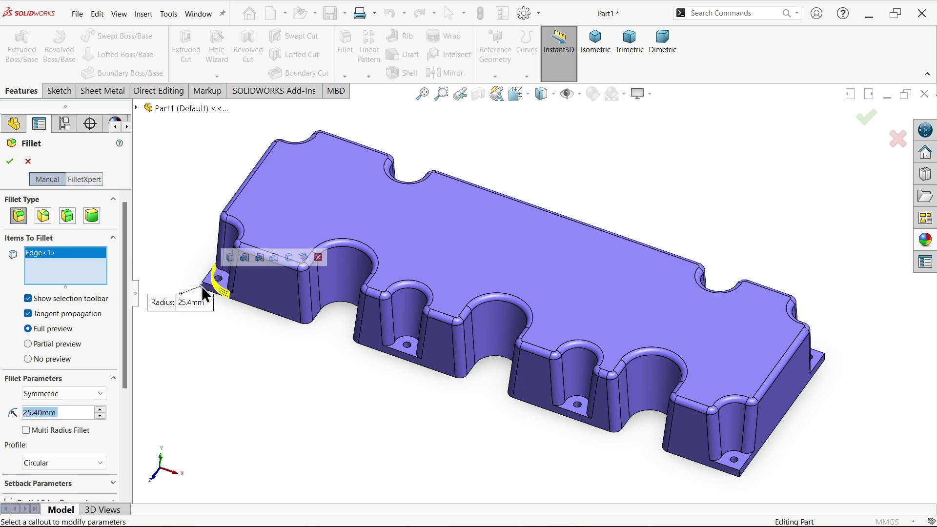
pyautogui.click(229, 257)
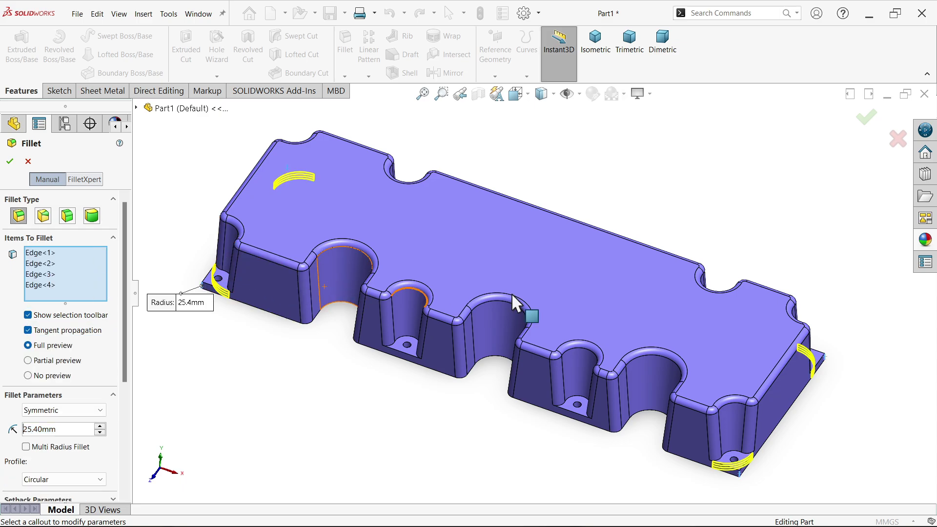
pyautogui.moveTo(828, 365)
pyautogui.mouseDown(button='middle')
pyautogui.moveTo(742, 366)
pyautogui.moveTo(833, 360)
pyautogui.mouseUp(button='middle')
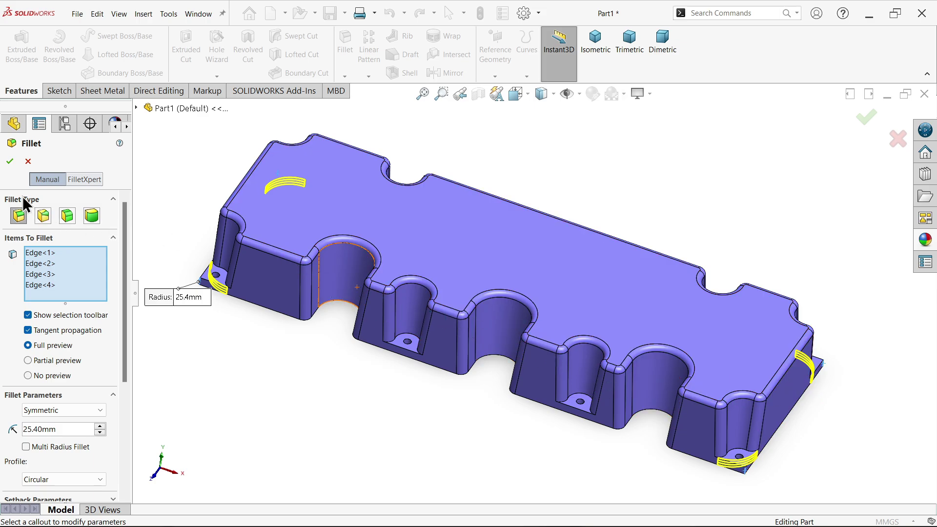
pyautogui.click(11, 165)
pyautogui.moveTo(276, 319)
pyautogui.mouseDown(button='middle')
pyautogui.moveTo(306, 377)
pyautogui.moveTo(303, 450)
pyautogui.moveTo(303, 351)
pyautogui.mouseUp(button='middle')
# - Check the drawing's bottom and section views for the wall thickness and the inner fillet radius
pyautogui.hotkey('alt', 'Tab')
pyautogui.scroll(2, 198, 349)
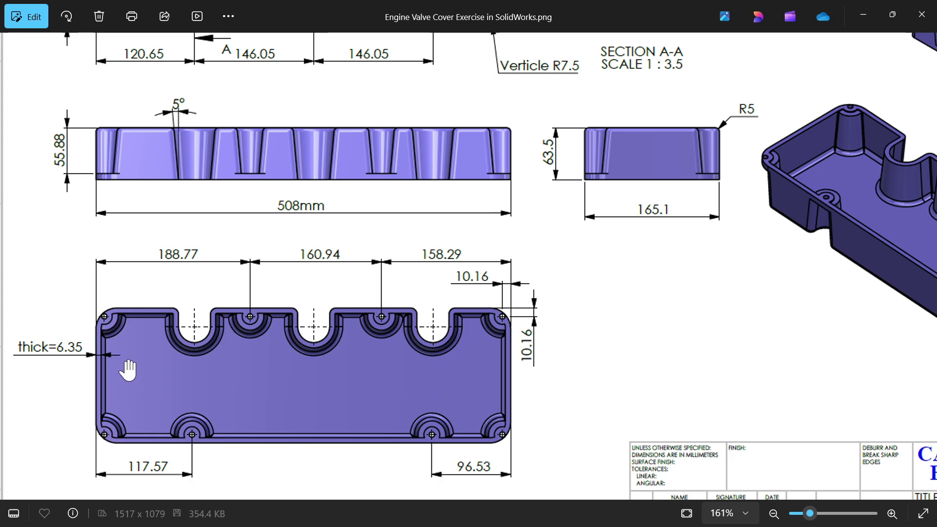
pyautogui.scroll(-2, 564, 258)
pyautogui.scroll(2, 488, 261)
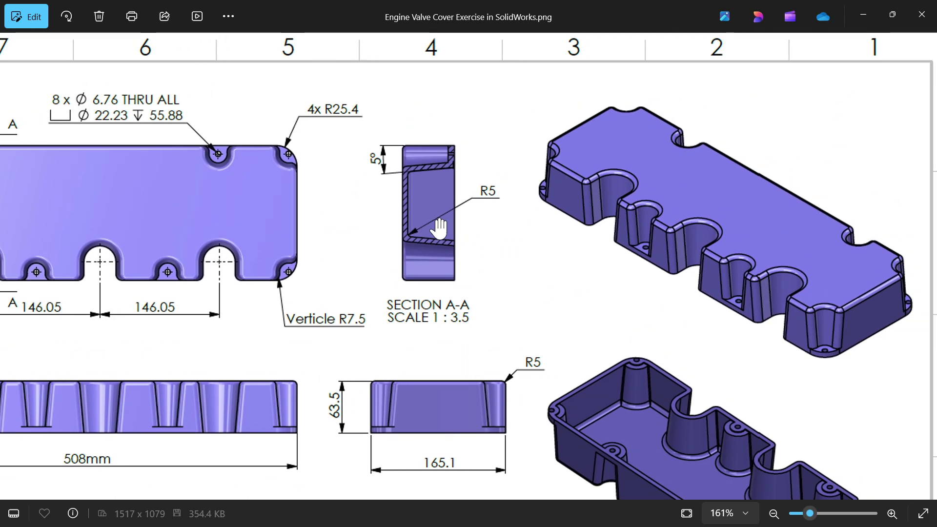
pyautogui.click(893, 15)
pyautogui.click(869, 16)
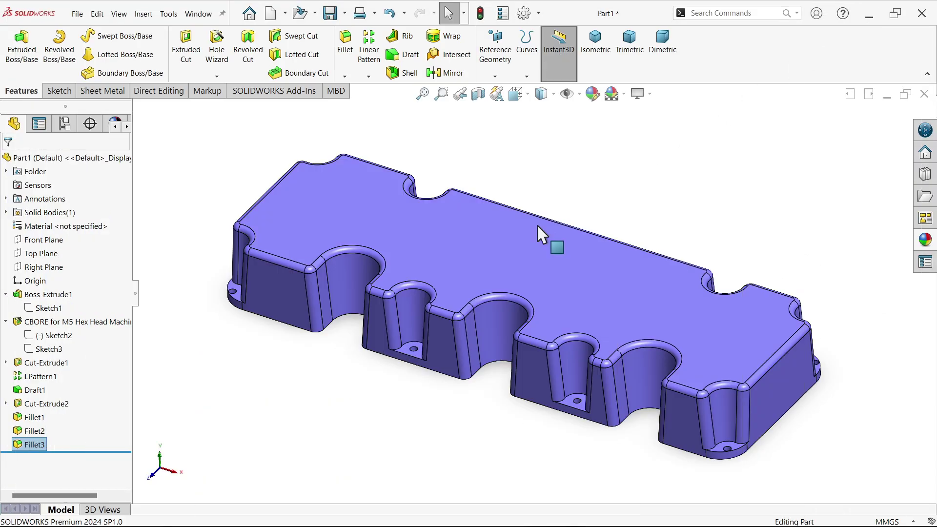
# - Shell the cover to a 6.35 mm wall thickness, removing the flat underside face and enabling the shell preview
pyautogui.scroll(-2, 452, 340)
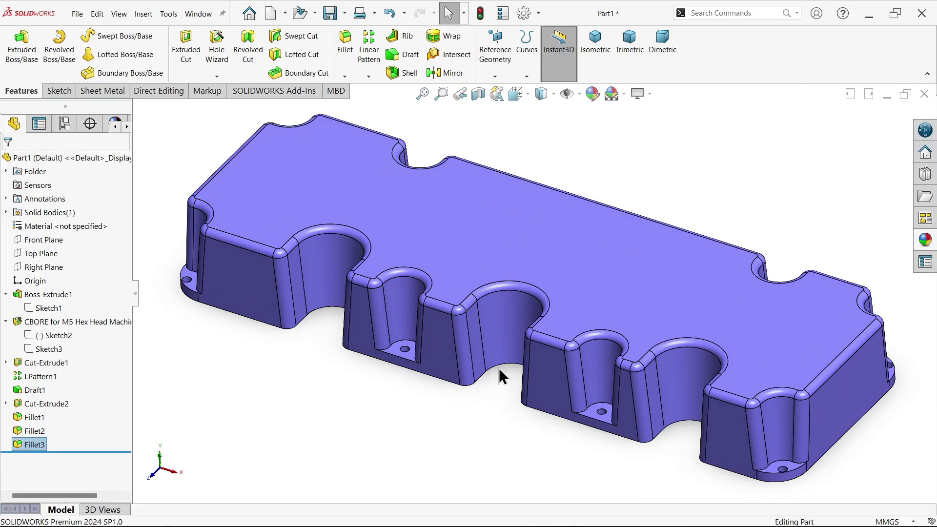
pyautogui.moveTo(504, 368); pyautogui.dragTo(546, 172, button='middle')
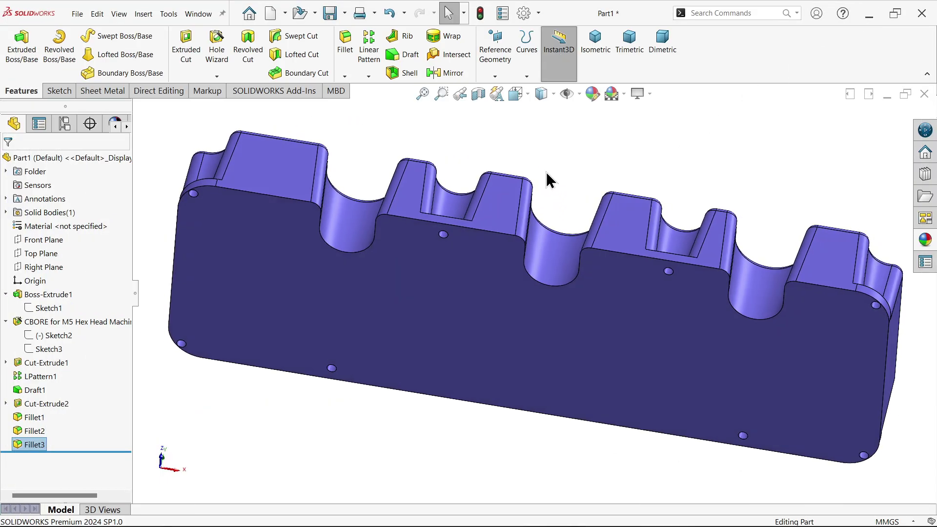
pyautogui.click(409, 74)
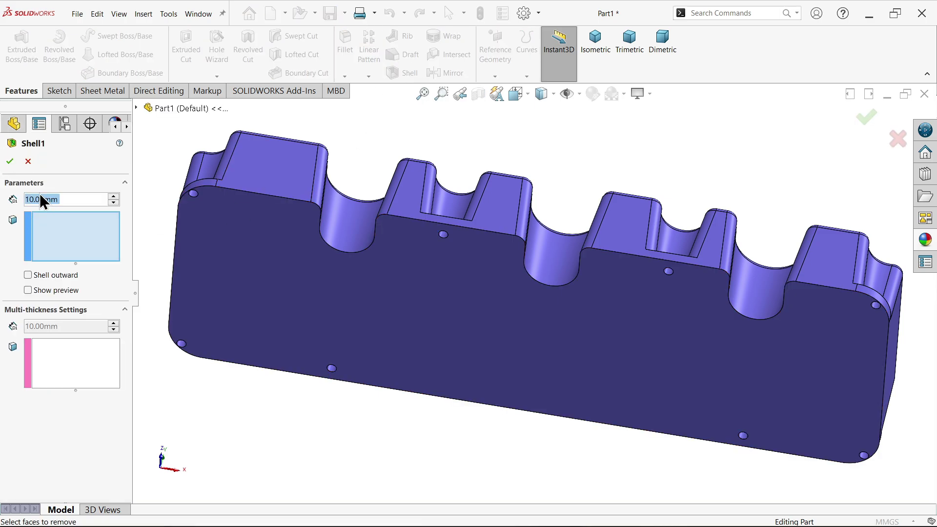
pyautogui.write('6.35')
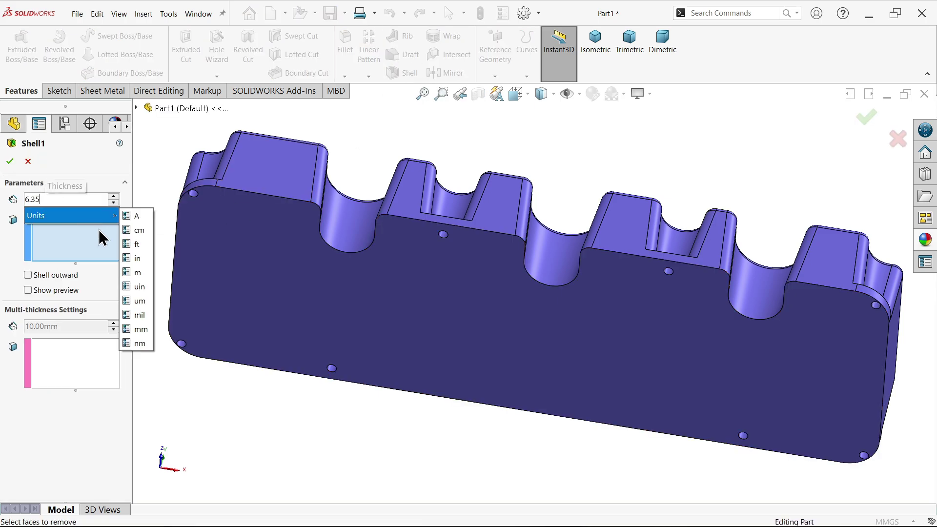
pyautogui.press('Return')
pyautogui.click(298, 313)
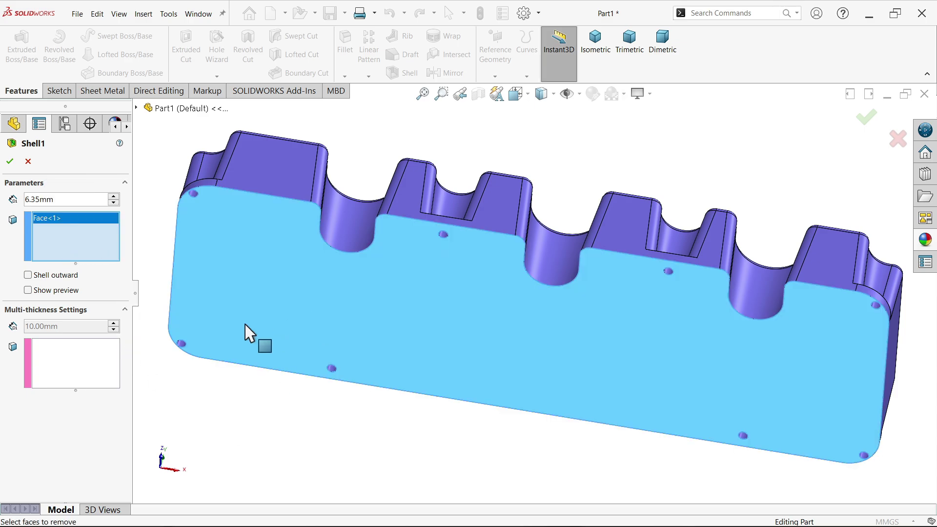
pyautogui.click(28, 290)
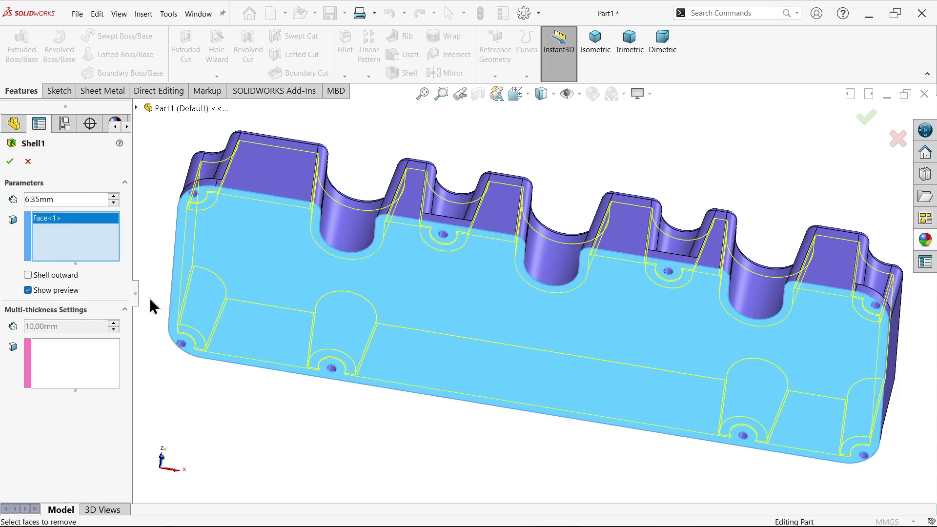
pyautogui.click(11, 162)
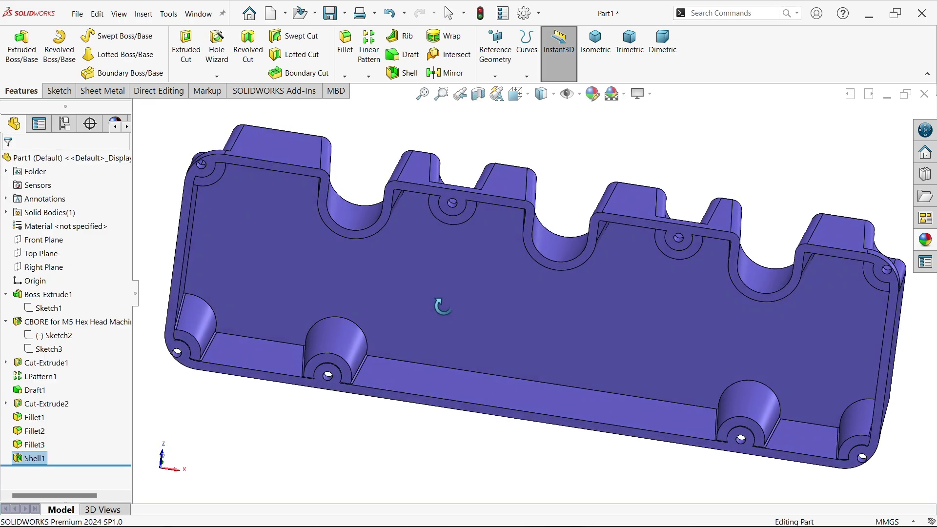
# - Fillet the whole outline of the inner floor face inside the shelled cover with a 5 mm radius
pyautogui.moveTo(443, 304)
pyautogui.mouseDown(button='middle')
pyautogui.moveTo(435, 242)
pyautogui.moveTo(446, 182)
pyautogui.moveTo(445, 274)
pyautogui.moveTo(427, 291)
pyautogui.moveTo(446, 303)
pyautogui.mouseUp(button='middle')
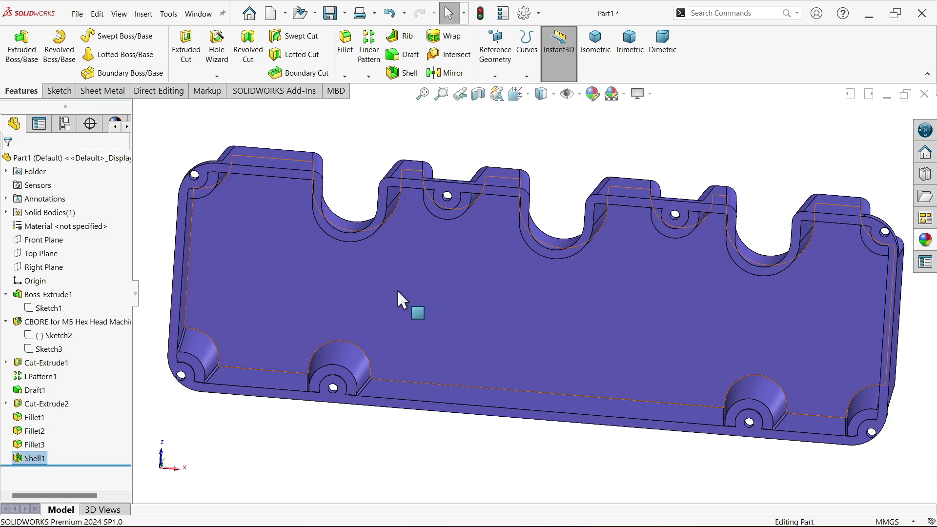
pyautogui.click(346, 51)
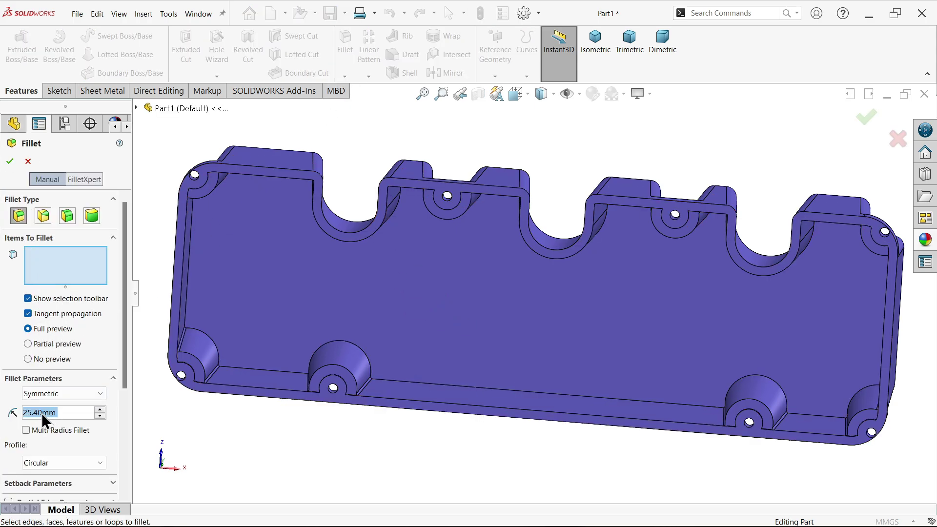
pyautogui.write('5')
pyautogui.press('Return')
pyautogui.click(461, 285)
pyautogui.moveTo(487, 382); pyautogui.dragTo(474, 359, button='middle')
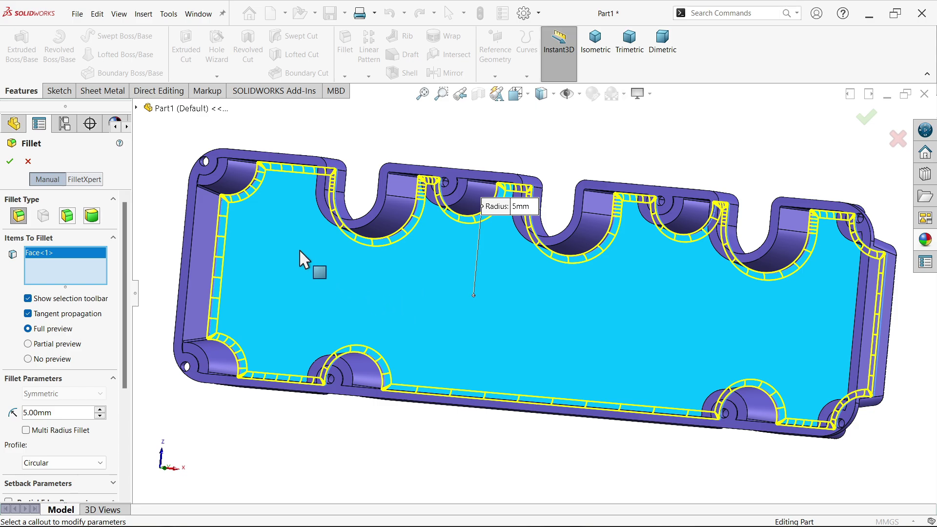
pyautogui.moveTo(353, 318); pyautogui.dragTo(327, 312, button='middle')
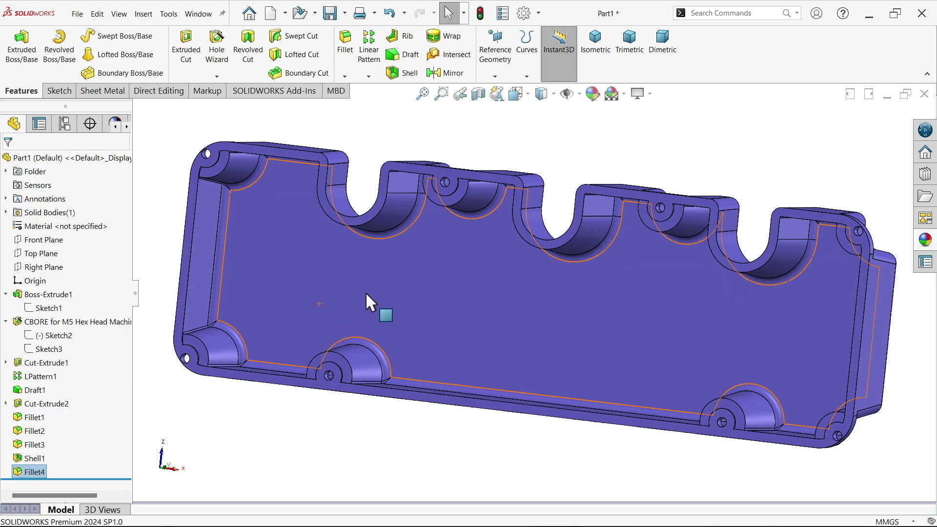
# - Examine the filleted interior of the cover from several angles and return the model to the isometric view
pyautogui.moveTo(368, 299); pyautogui.dragTo(368, 172, button='middle')
pyautogui.scroll(2, 421, 242)
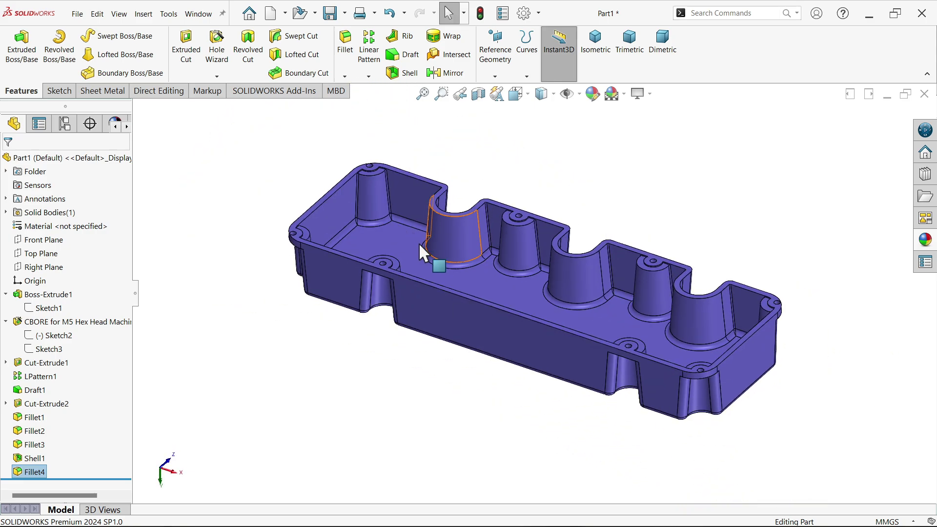
pyautogui.moveTo(549, 251); pyautogui.dragTo(562, 196, button='middle')
pyautogui.click(596, 44)
pyautogui.click(596, 49)
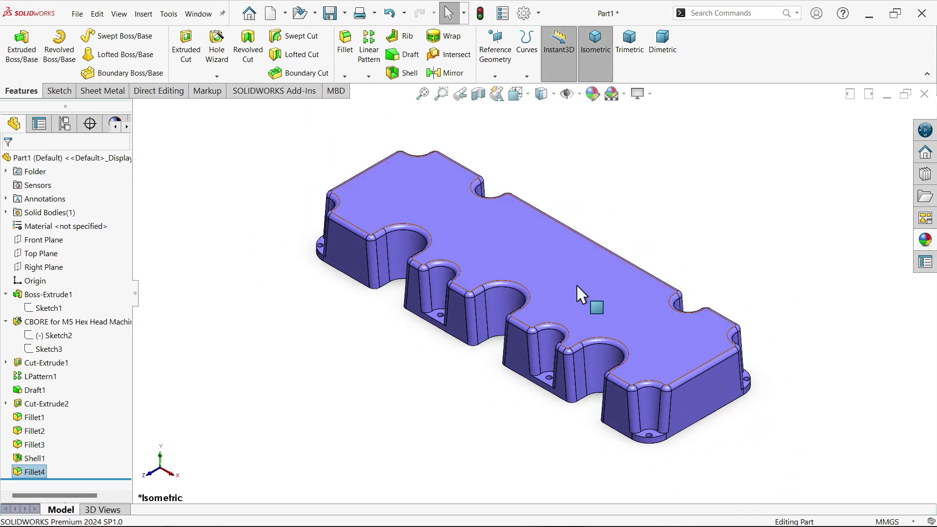